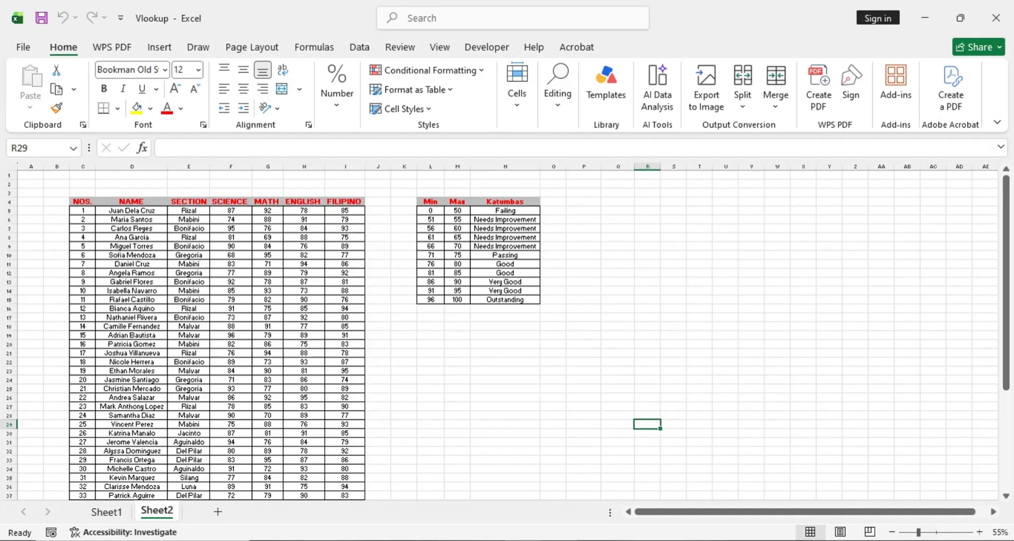
left_click(421, 370)
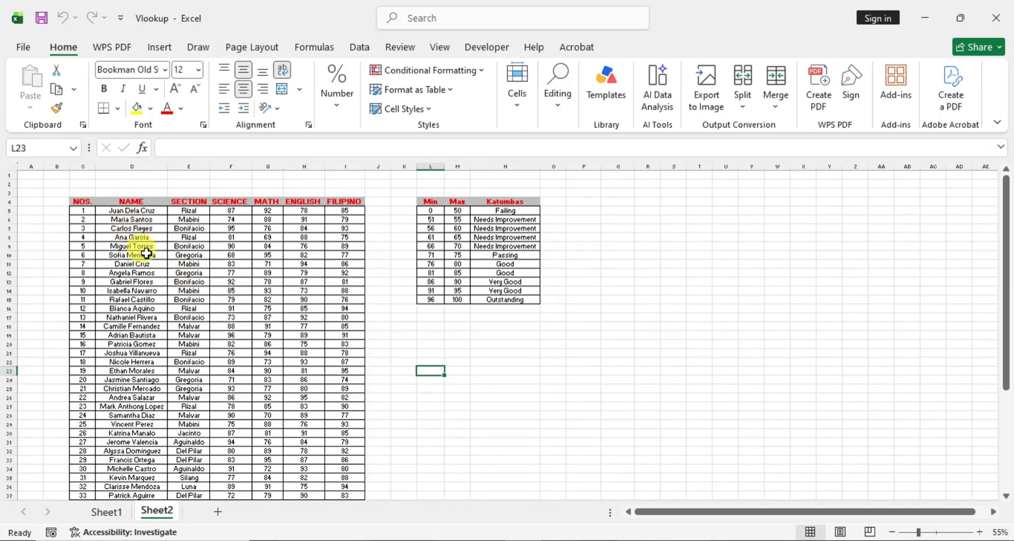
left_click(135, 220)
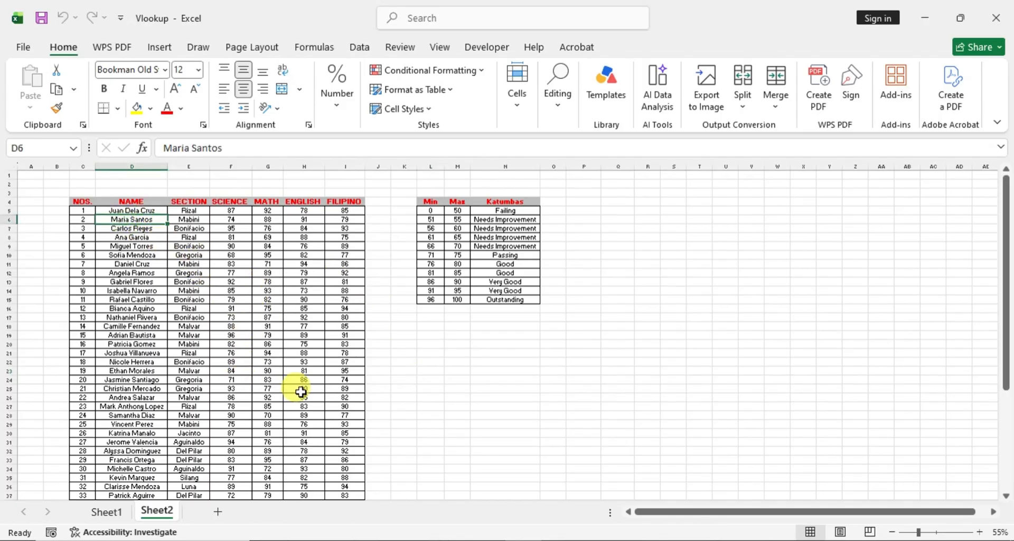
left_click(402, 415)
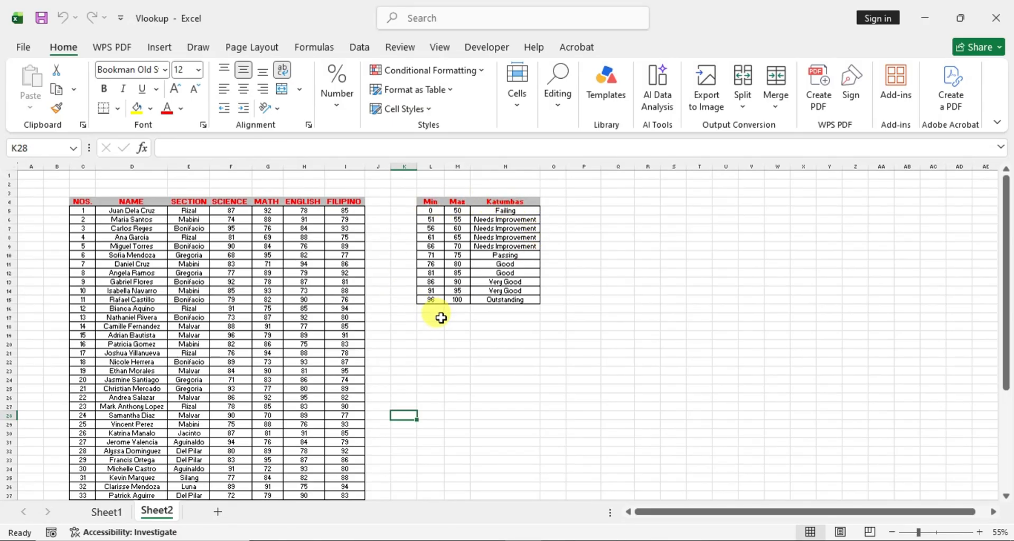
left_click(616, 218)
left_click(620, 202)
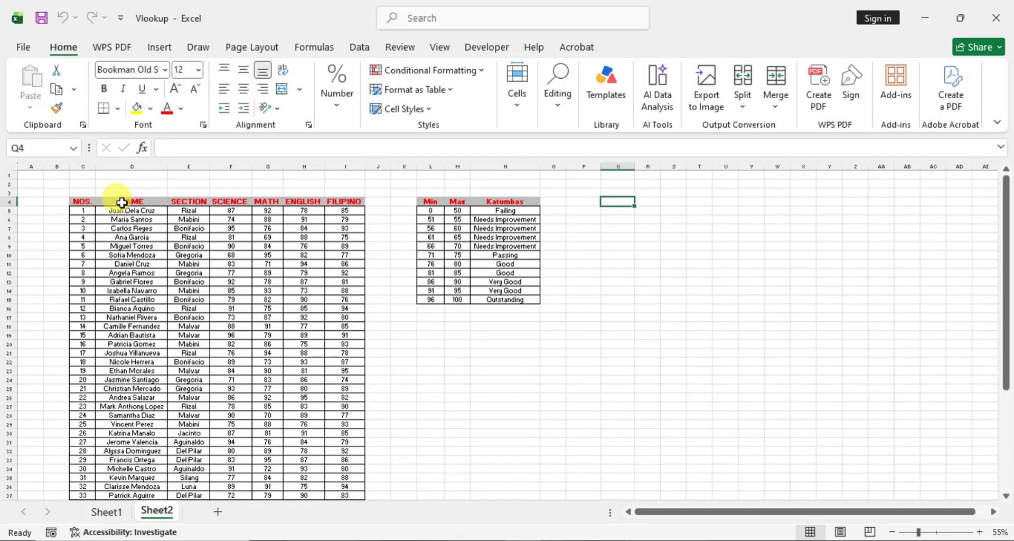
- Copy the student table's headings from NAME through FILIPINO into row 4 starting at cell Q4
left_click_drag(121, 202, 340, 202)
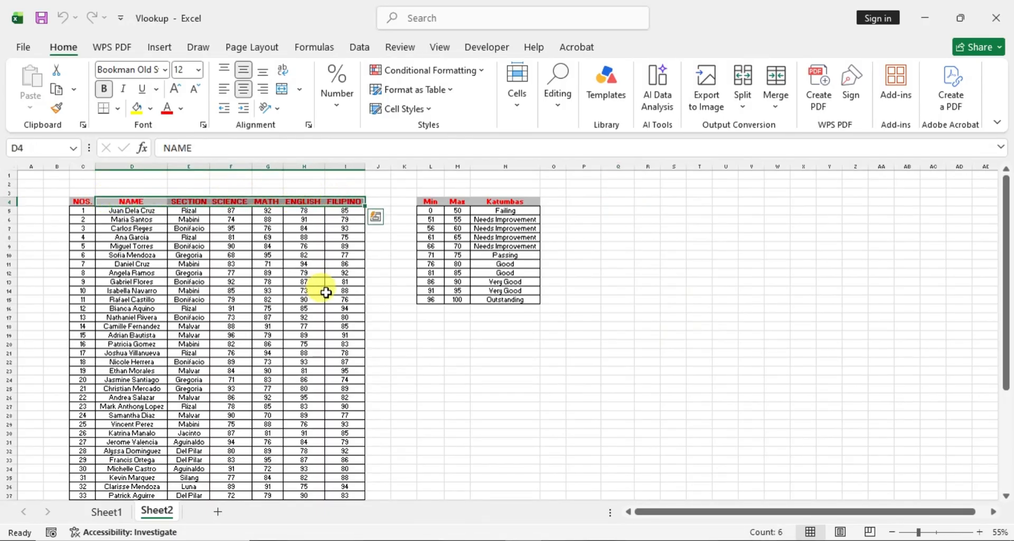
key("ctrl+c")
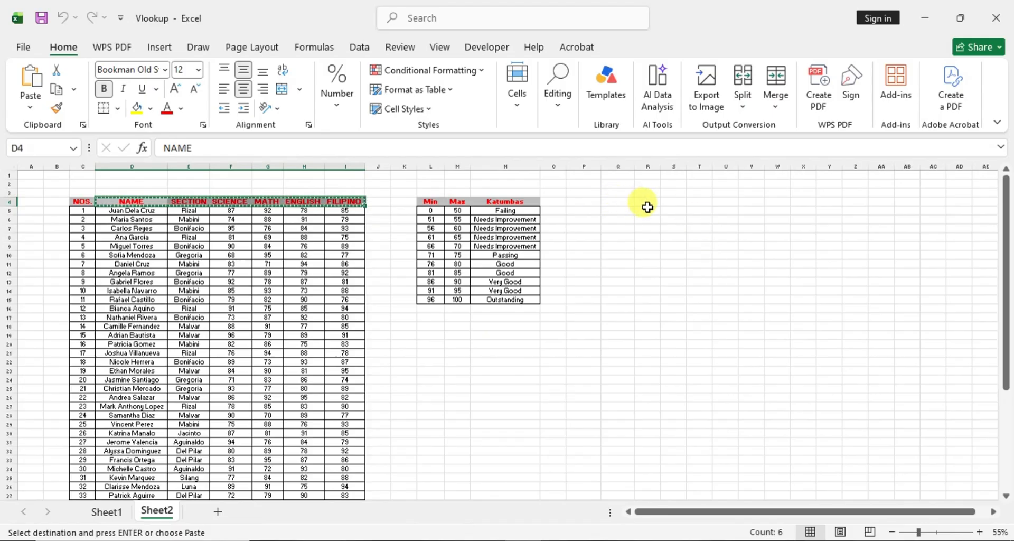
left_click(620, 202)
key("ctrl+v")
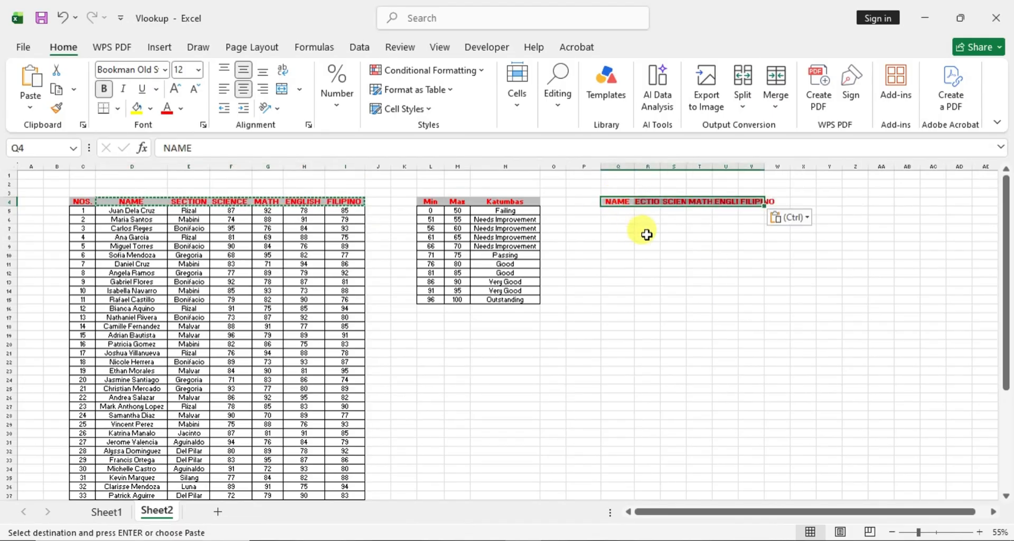
- Widen columns Q through V to fit the copied headings, making the NAME column wide enough for full names
double_click(633, 166)
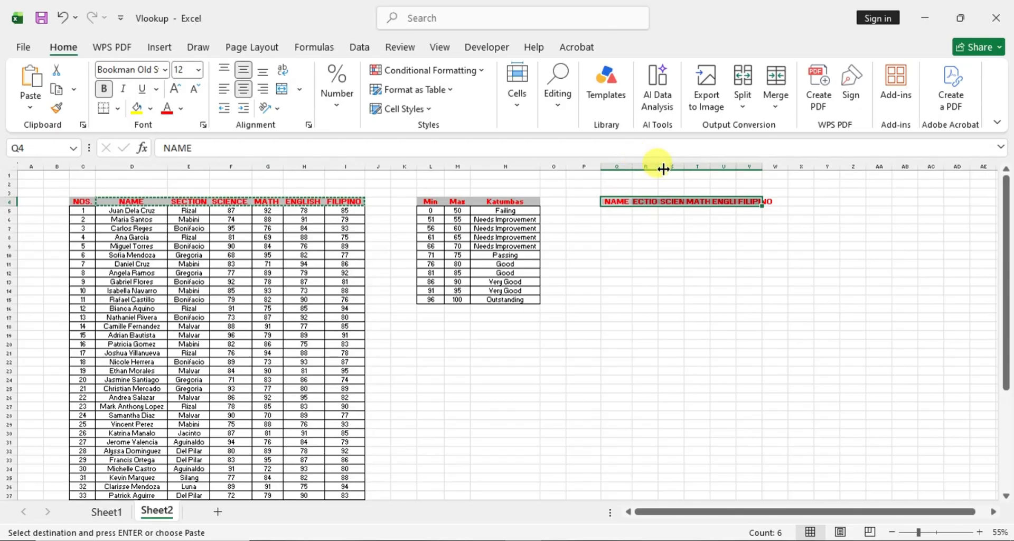
left_click_drag(660, 167, 830, 167)
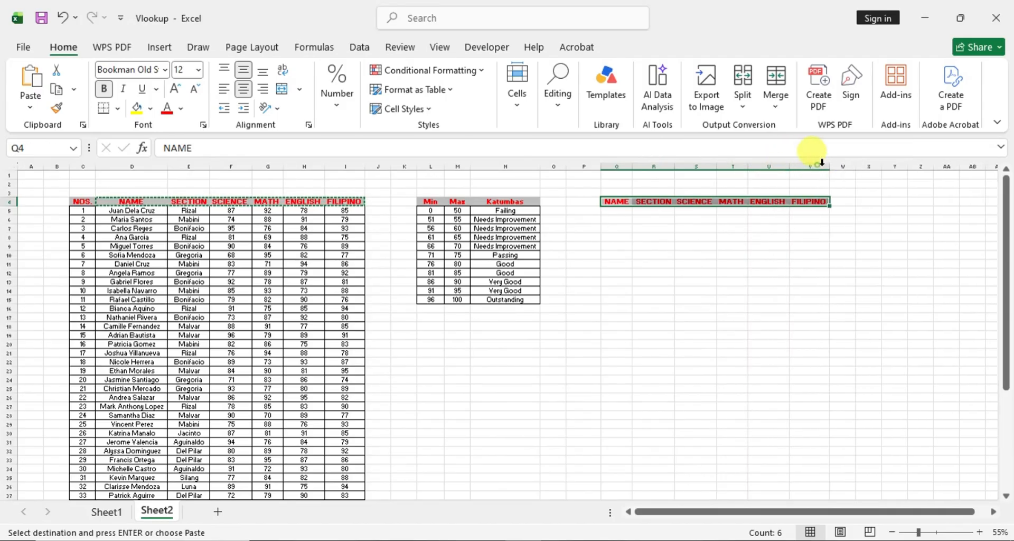
left_click(628, 222)
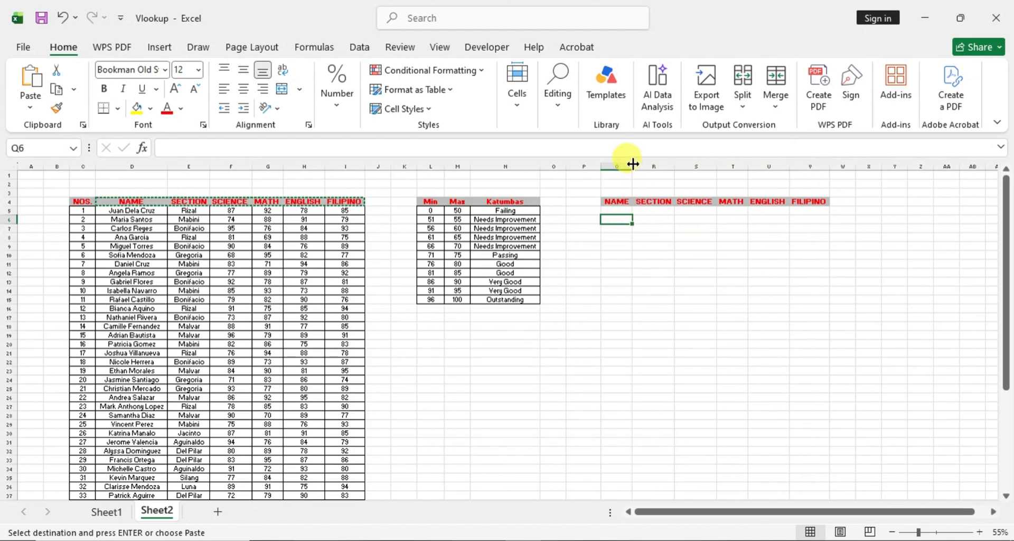
left_click_drag(633, 166, 671, 164)
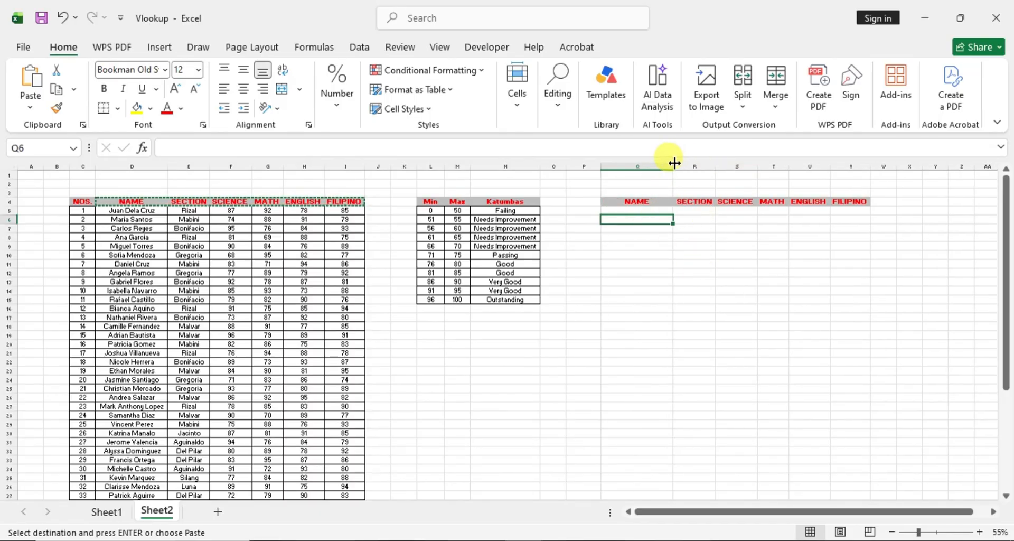
left_click_drag(673, 161, 678, 163)
left_click(708, 222)
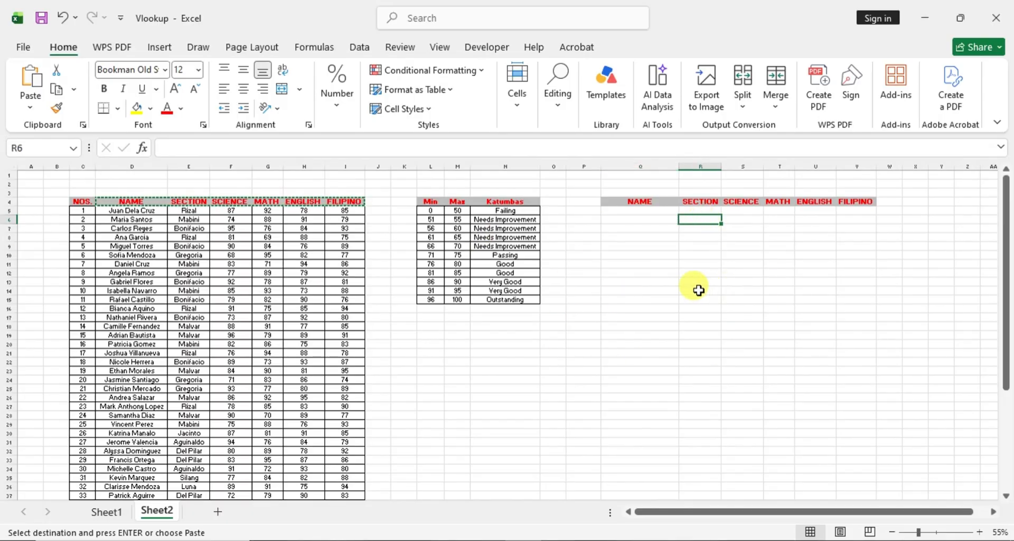
key("Escape")
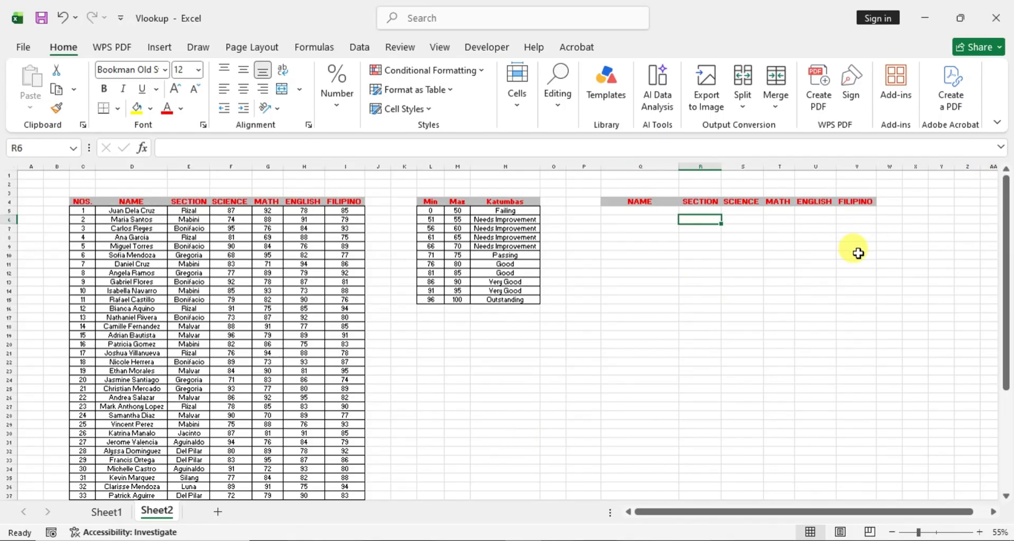
type("=v")
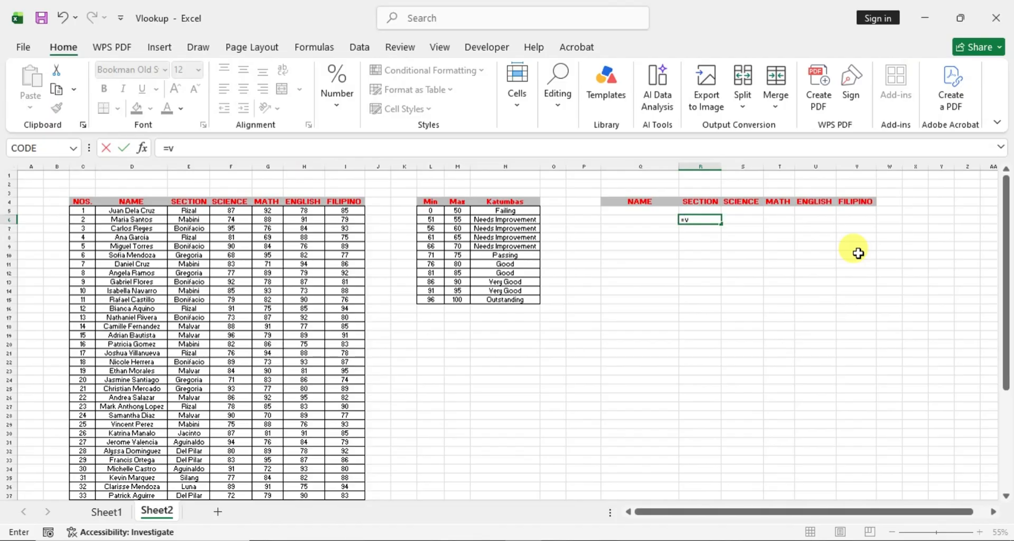
type("lookup")
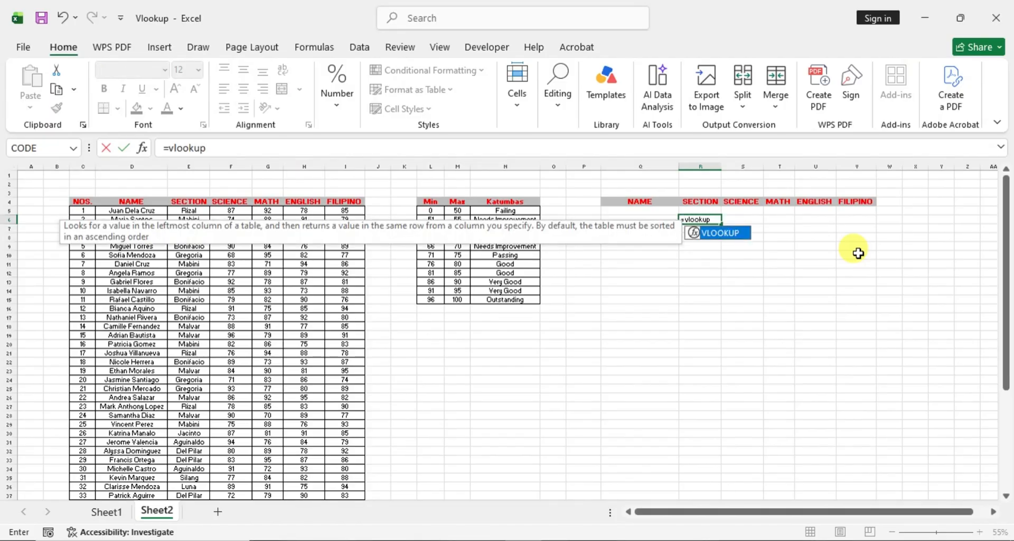
double_click(724, 232)
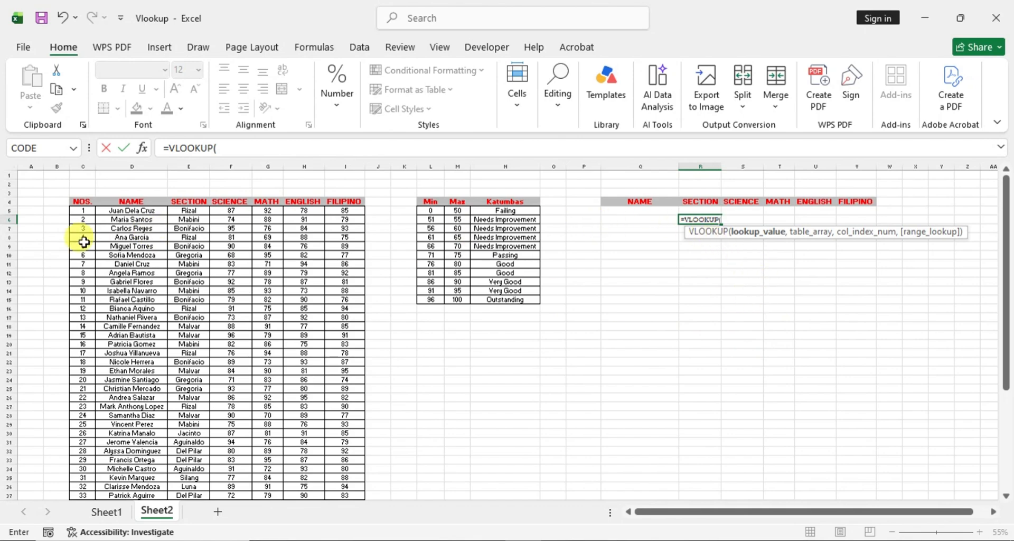
left_click(642, 216)
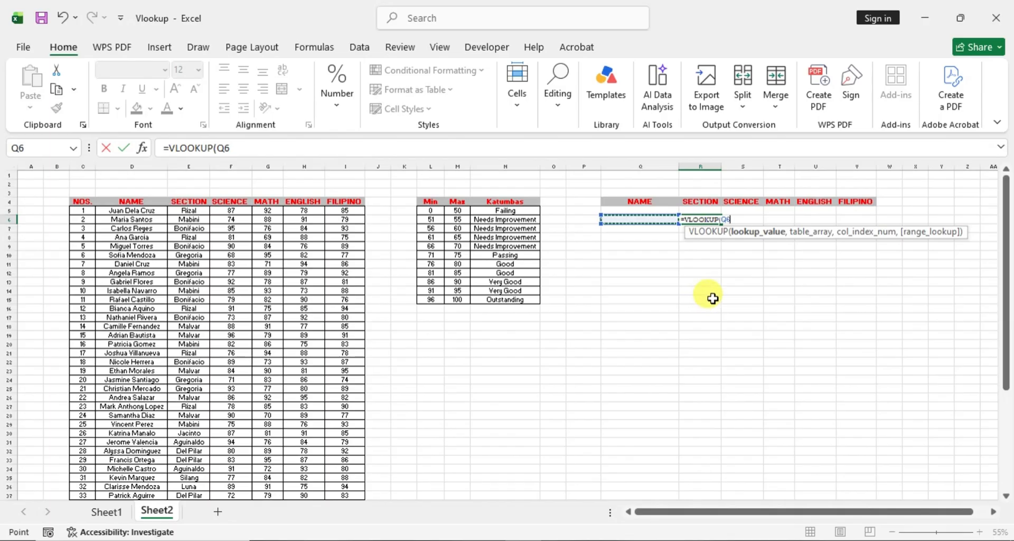
key("Escape")
- Start a VLOOKUP formula in cell R5 under SECTION, with Q5 as the lookup value
left_click(702, 210)
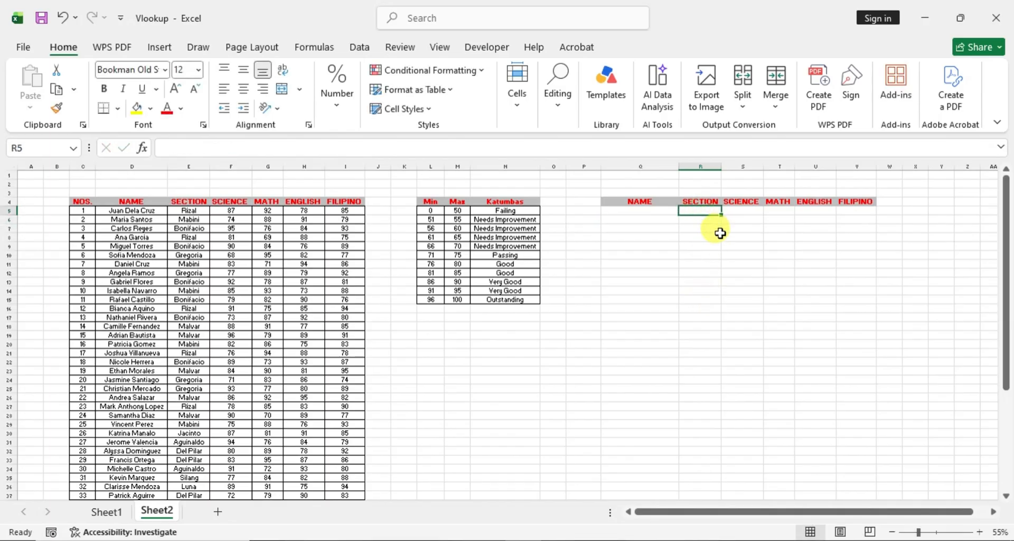
type("=")
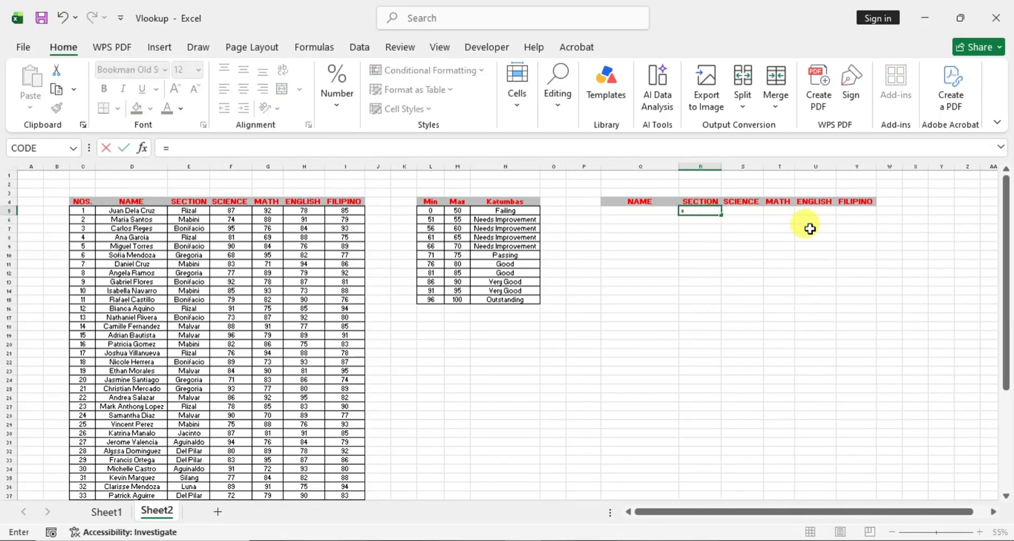
type("vlooku")
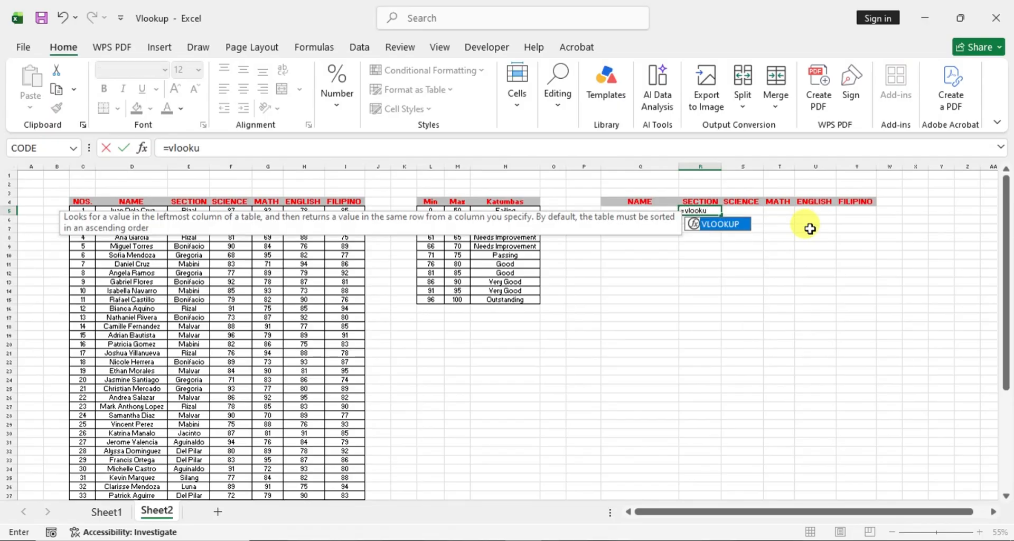
type("p(")
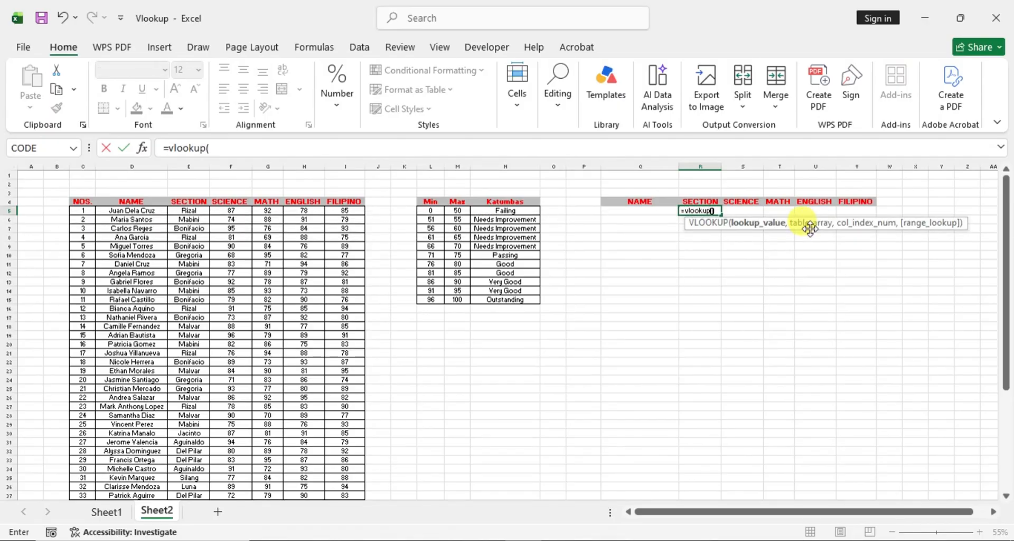
type(")")
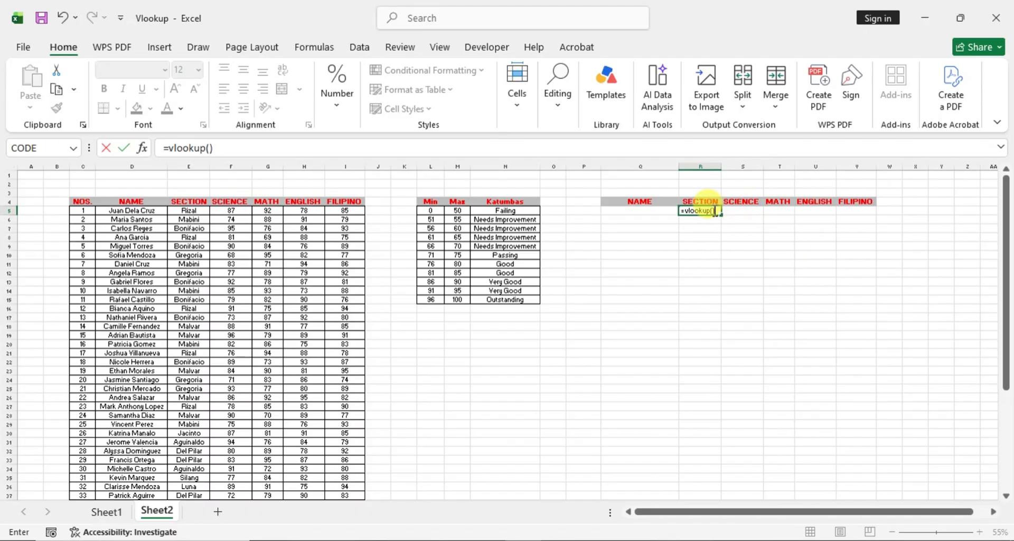
key("F2")
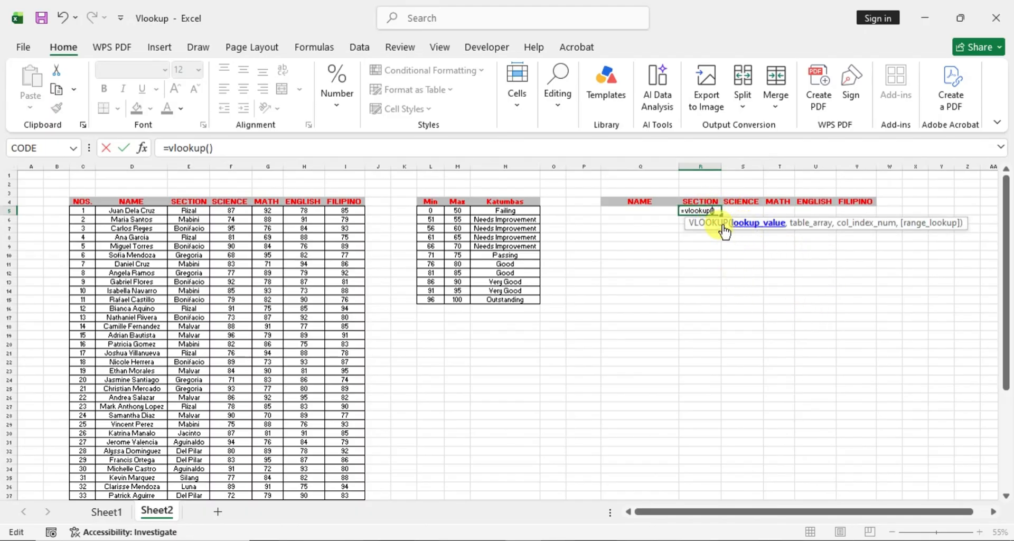
left_click(655, 212)
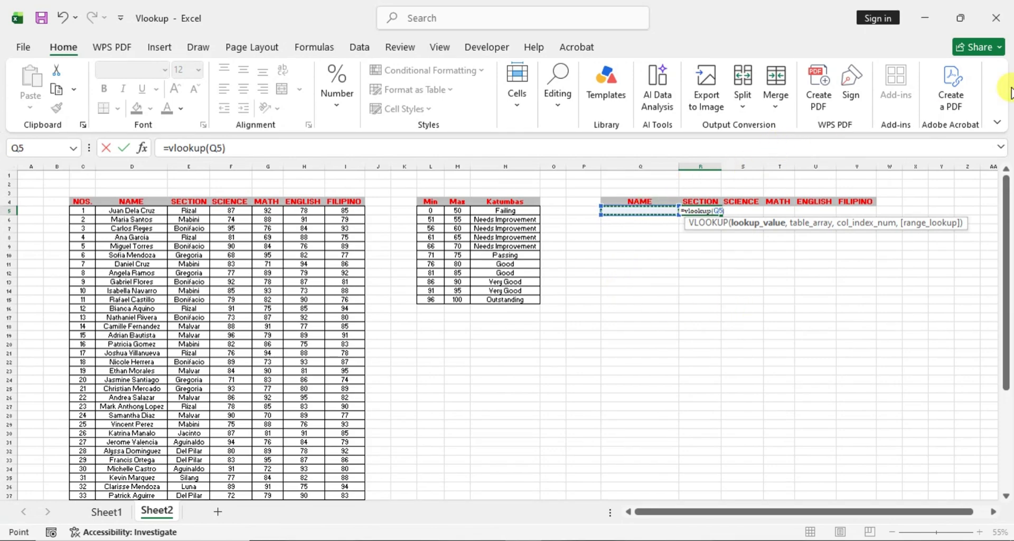
- Add the student data D5:I54 as the formula's table array, locked as the absolute range $D$5:$I$54
type(",")
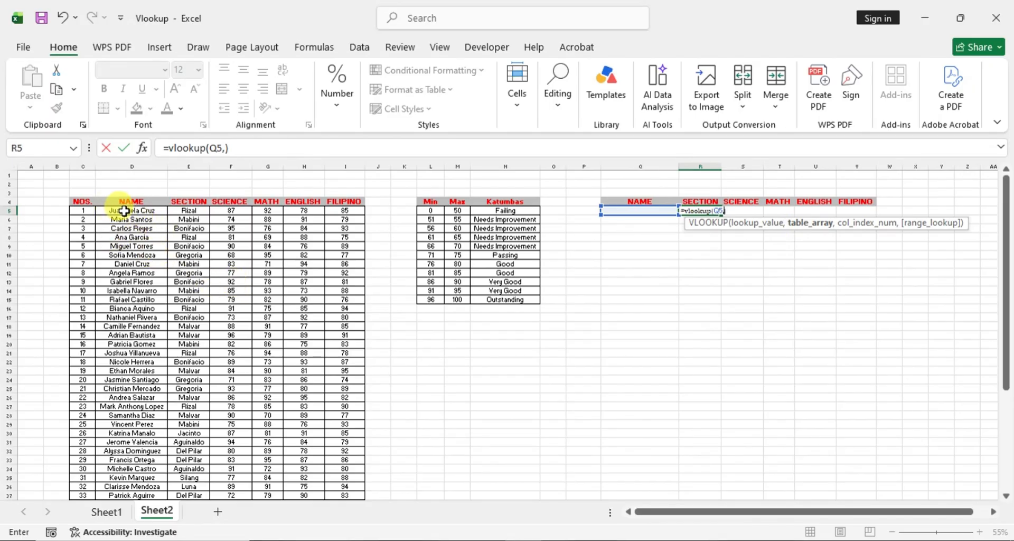
left_click_drag(119, 211, 361, 477)
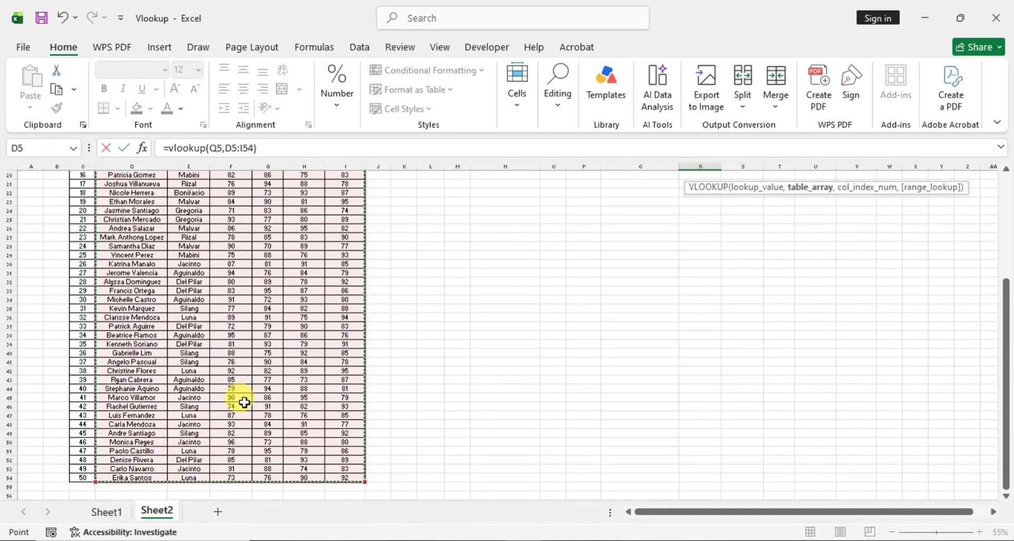
scroll(774, 309, "up", 1)
scroll(774, 309, "up", 6)
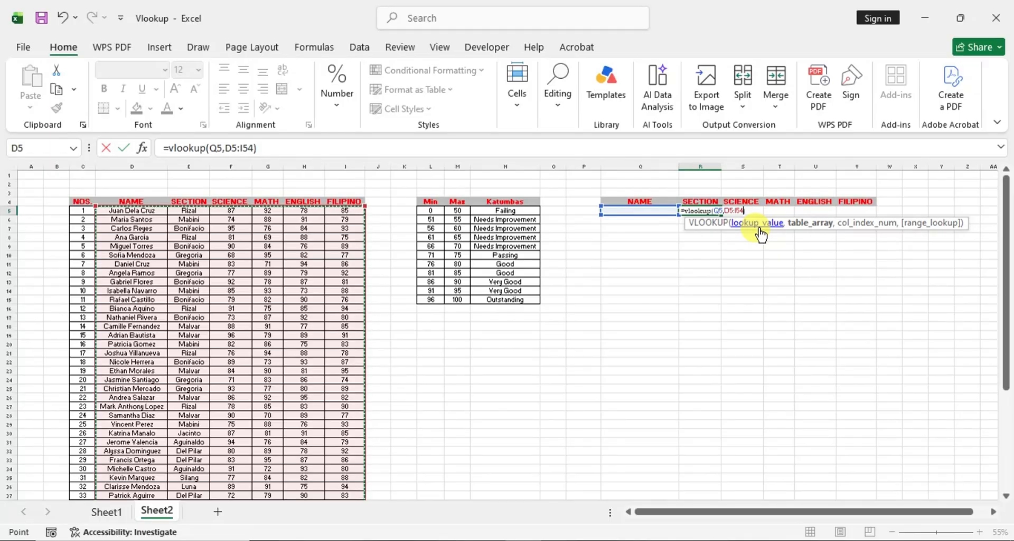
key("F4")
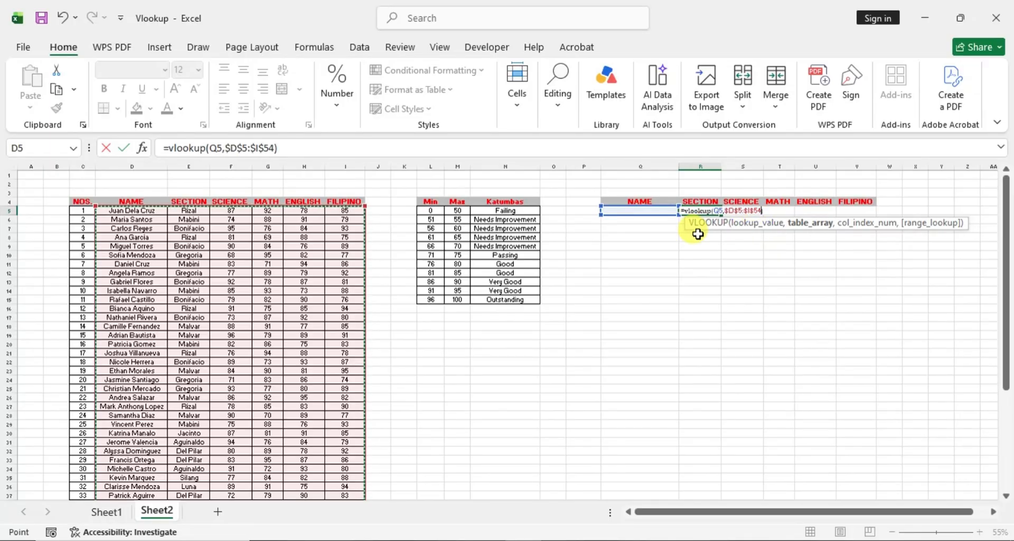
- Complete the VLOOKUP arguments in R5 with column index 3 and False for an exact match
type(",3")
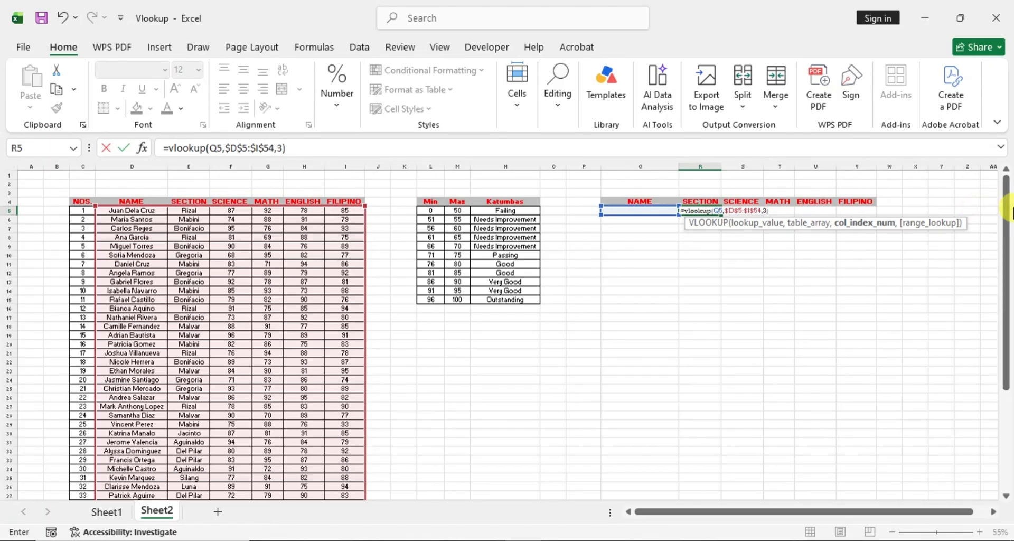
type(",")
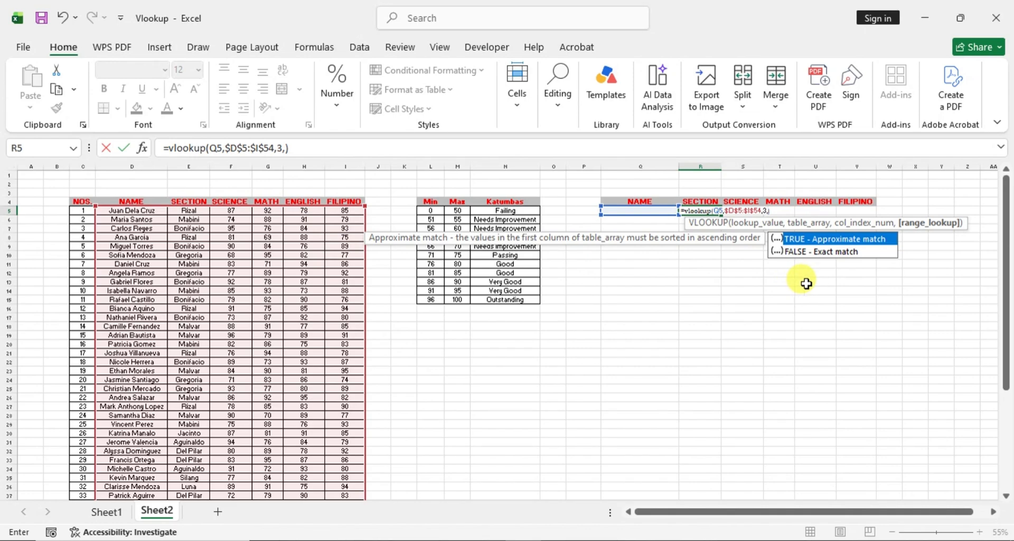
type("T")
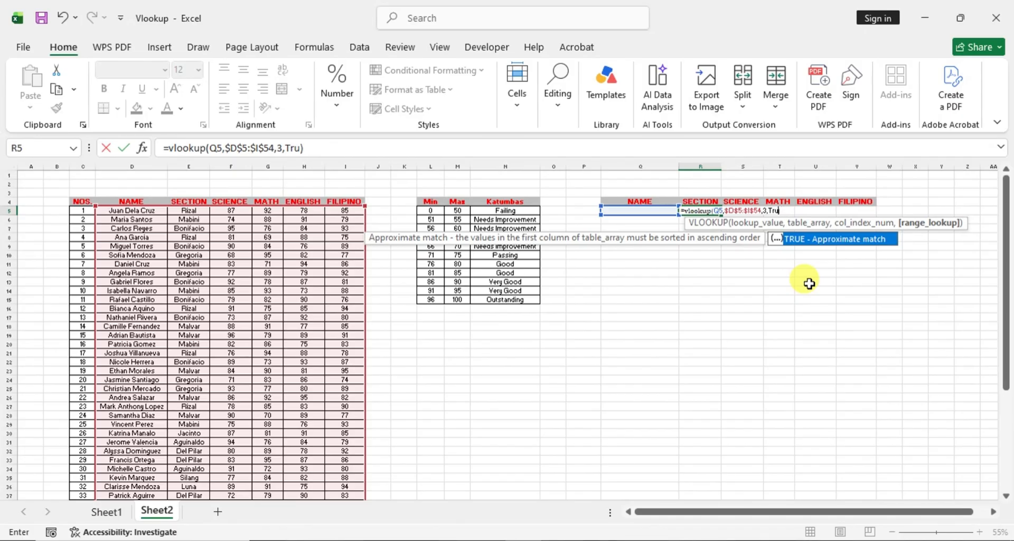
key("BackSpace")
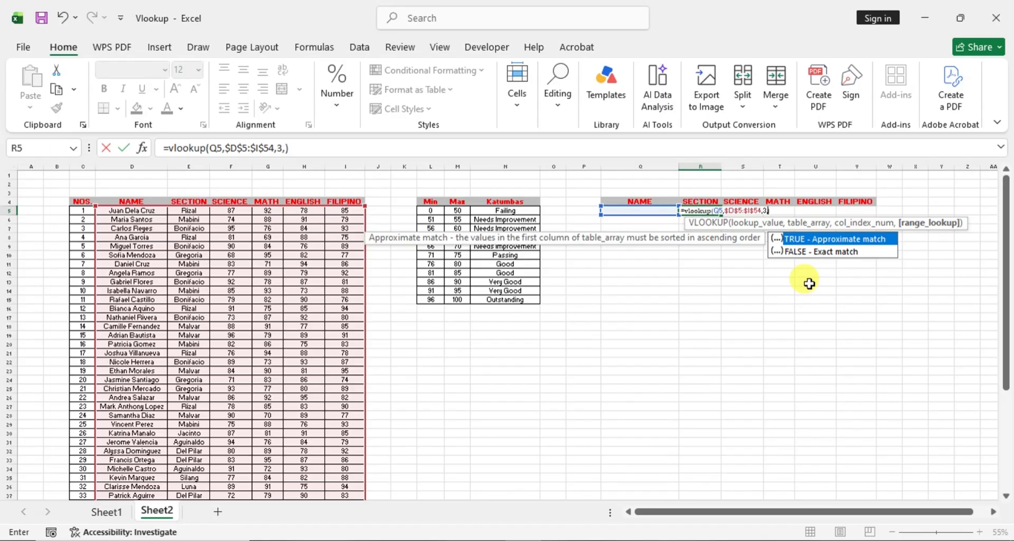
type("Fa")
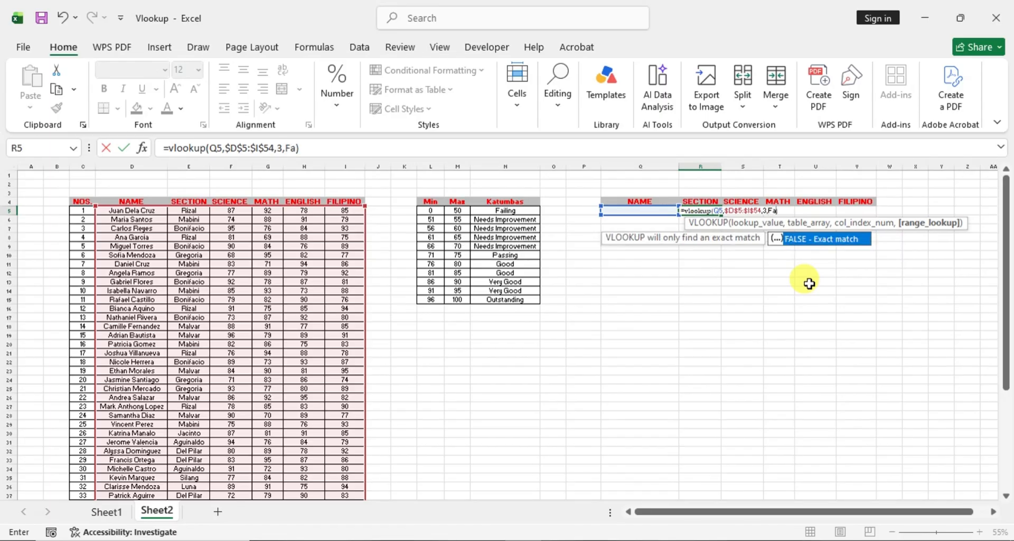
type("les")
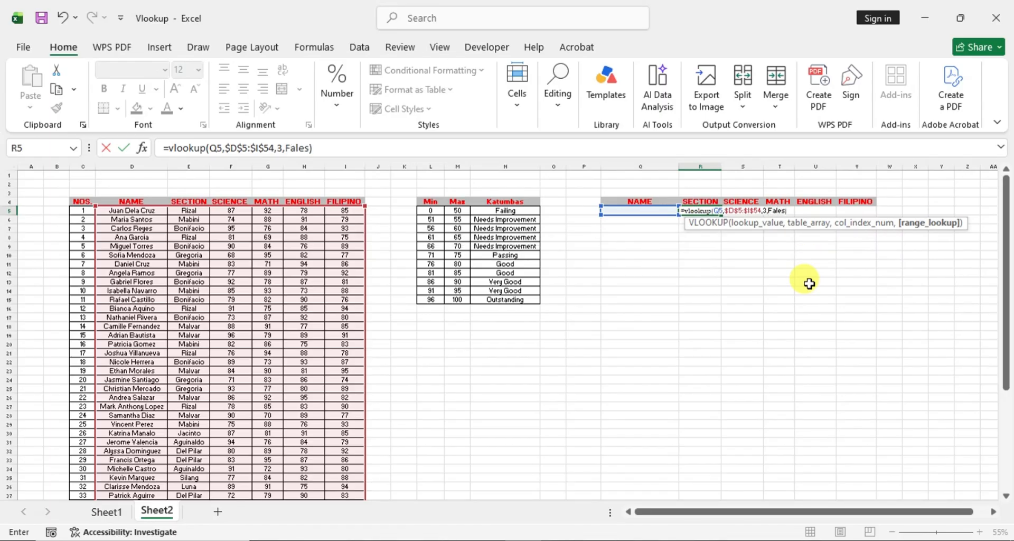
key("BackSpace")
key("BackSpace")
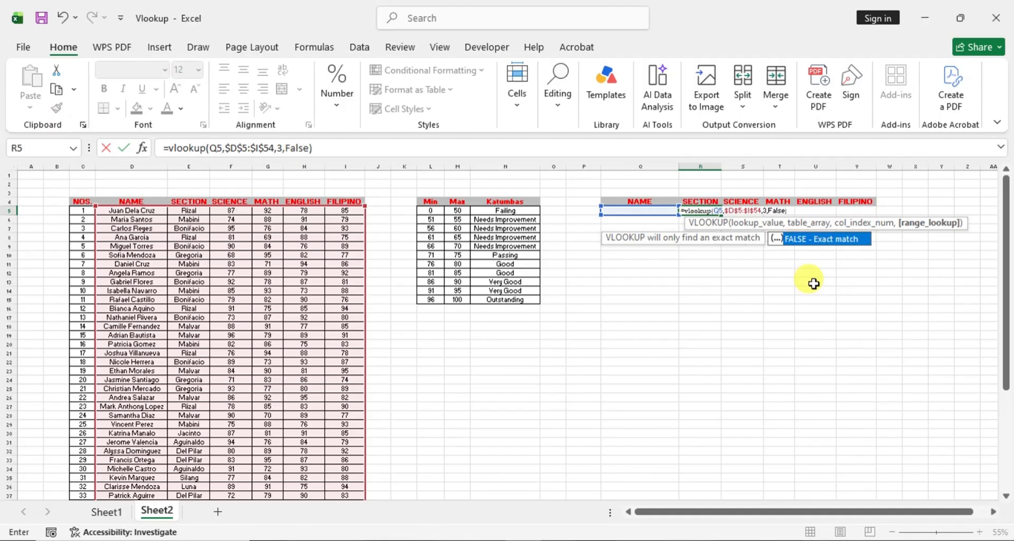
- Close the VLOOKUP formula after its exact-match argument and enter it in R5
type("se)")
key("Return")
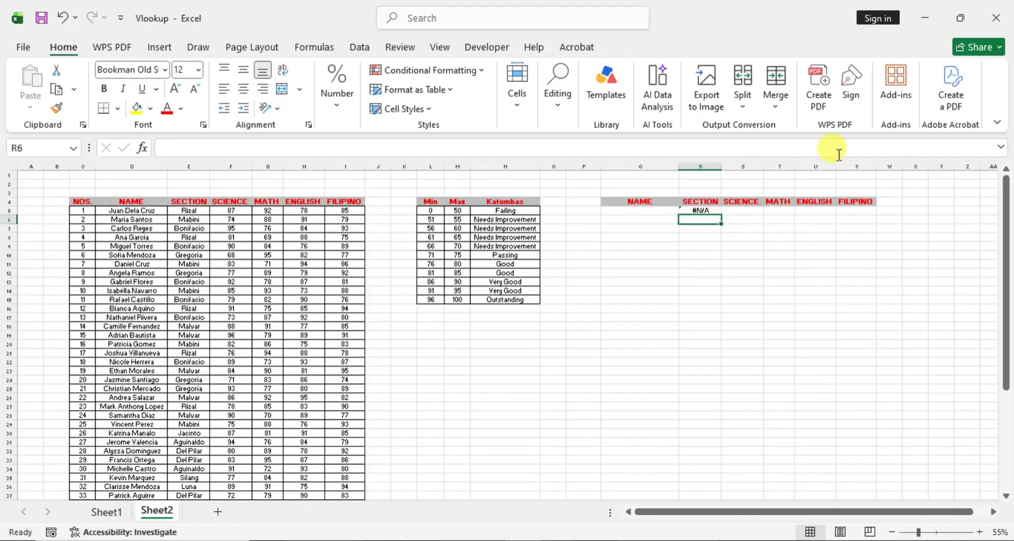
left_click(705, 209)
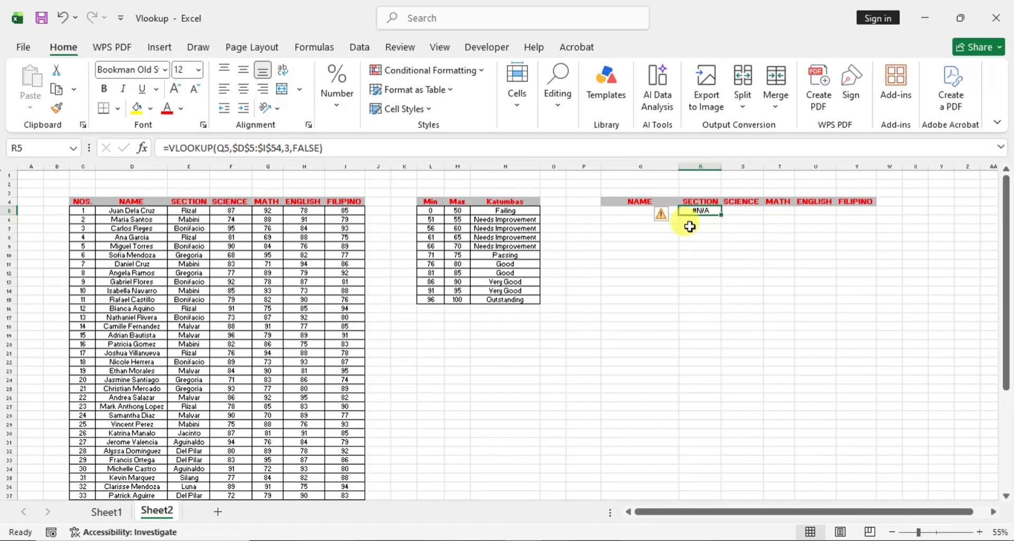
- Test the lookup by copying the first student's name from D5 into Q5, and clear Q5 again
left_click(627, 209)
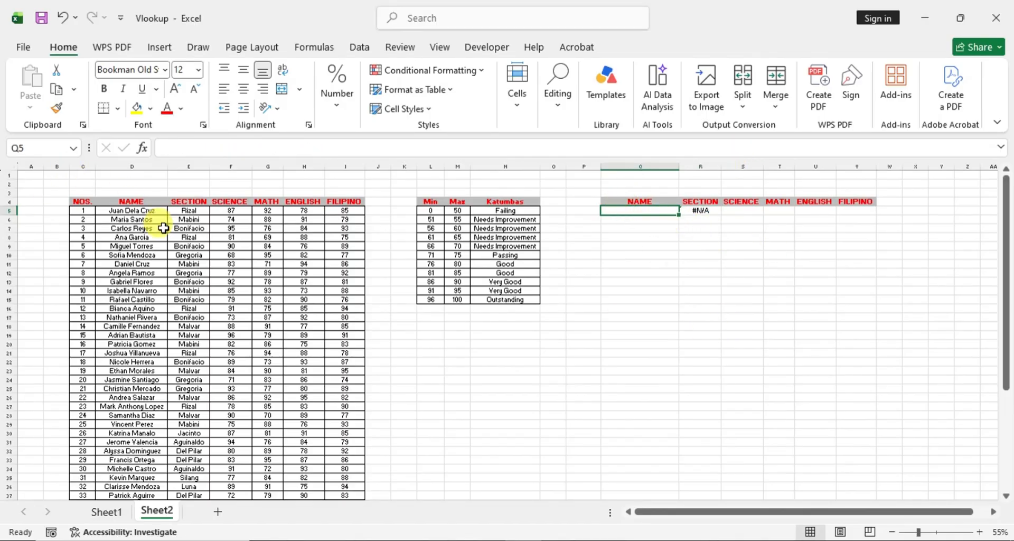
left_click(133, 211)
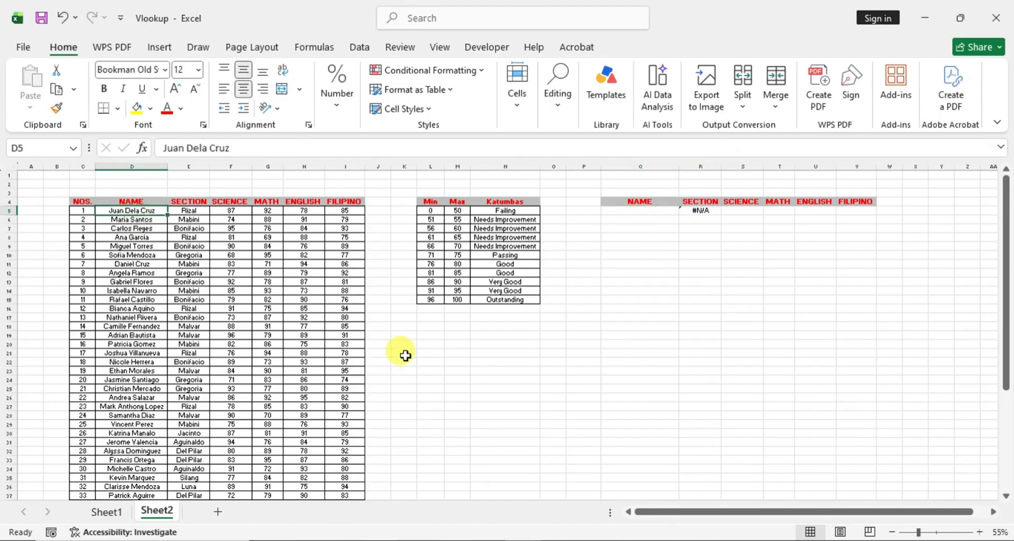
key("ctrl+c")
left_click(639, 210)
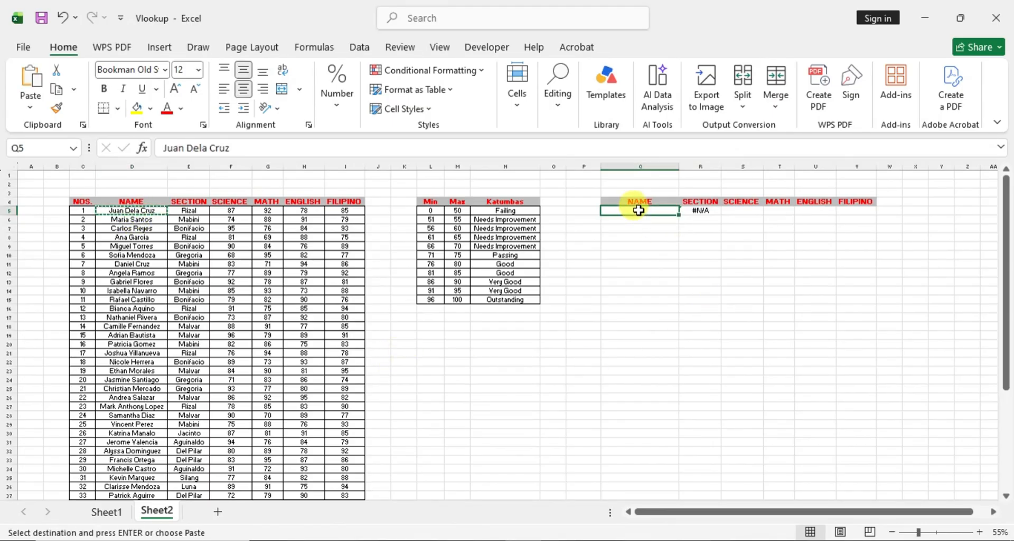
key("ctrl+v")
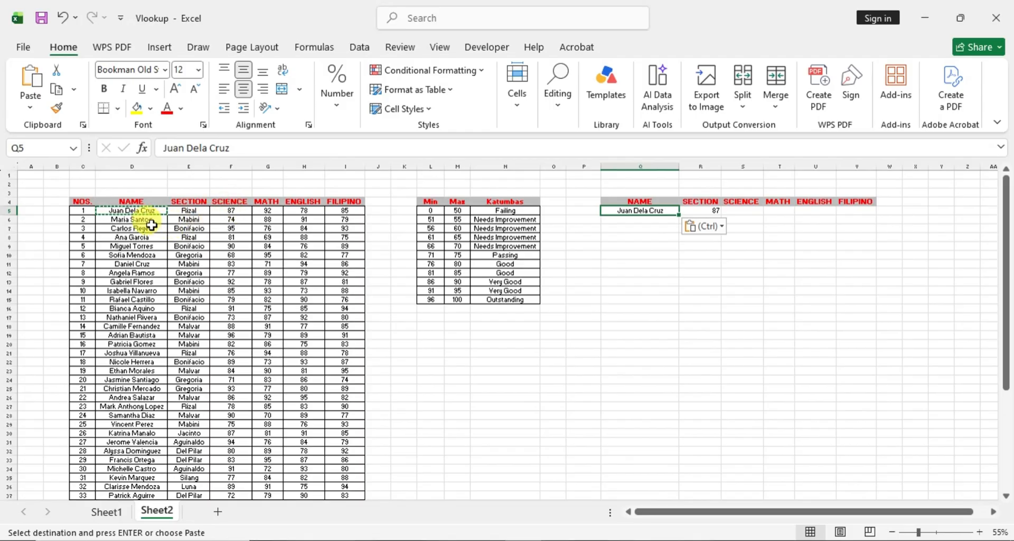
key("Escape")
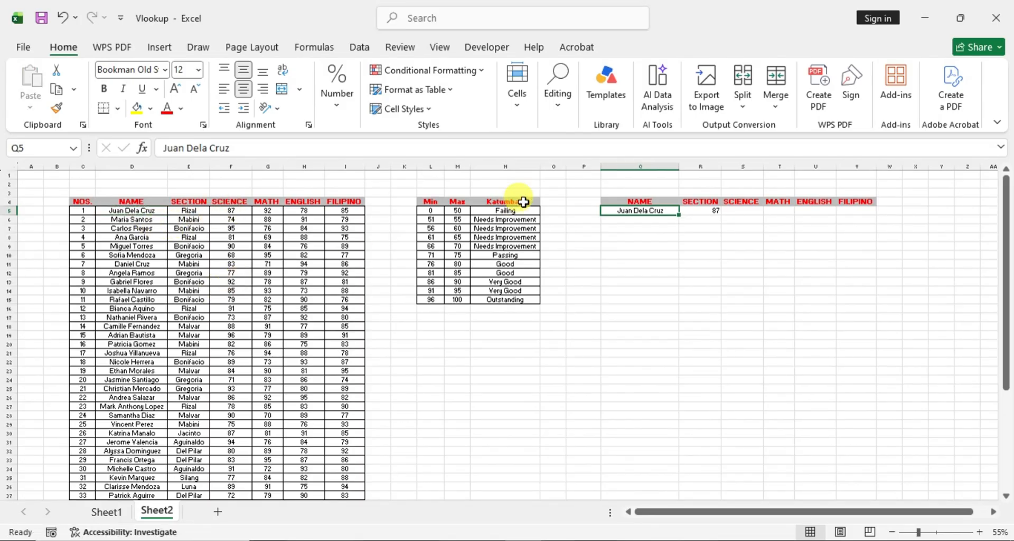
key("Delete")
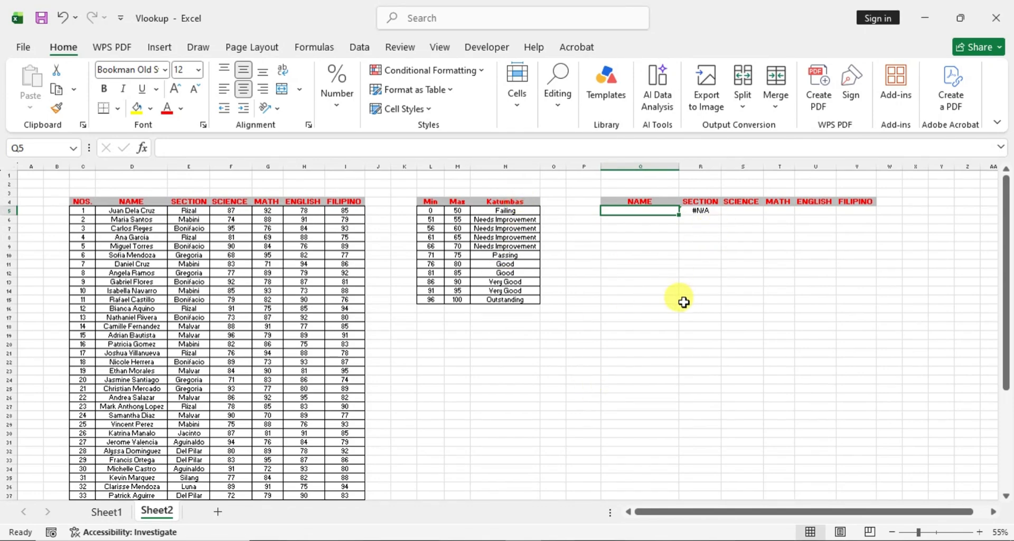
- Wrap the VLOOKUP in R5 in an IFERROR function with an empty string "" as the value if error
left_click(711, 212)
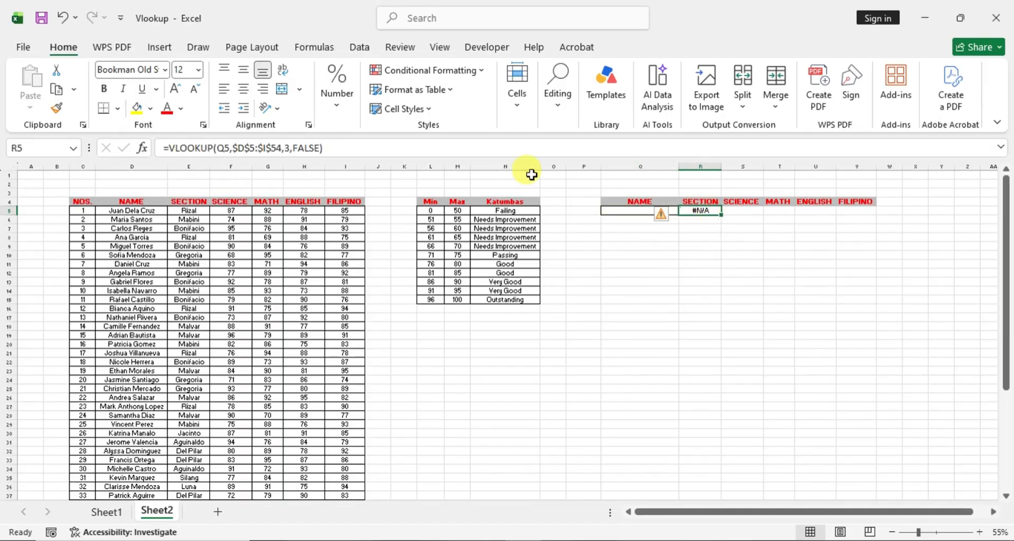
left_click(170, 145)
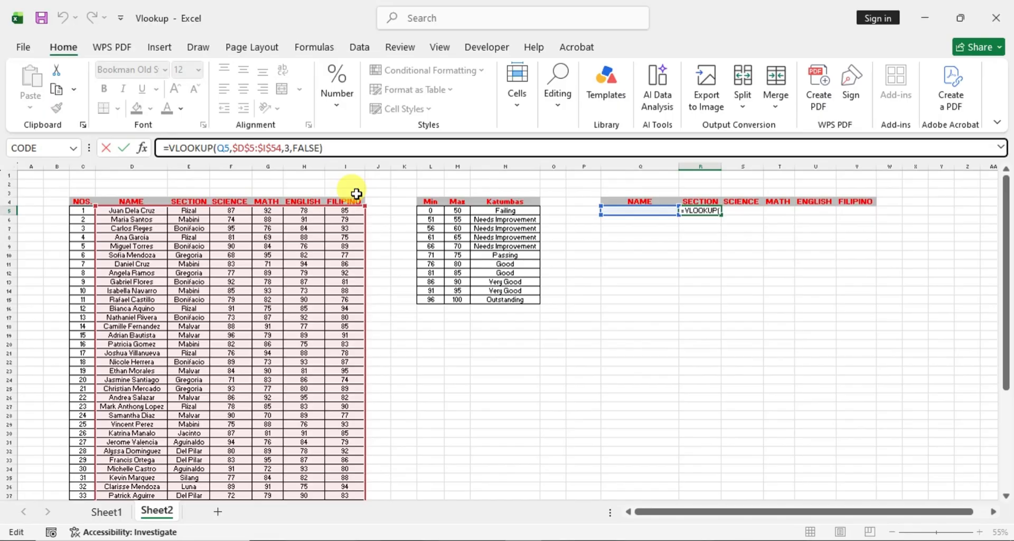
type("IF")
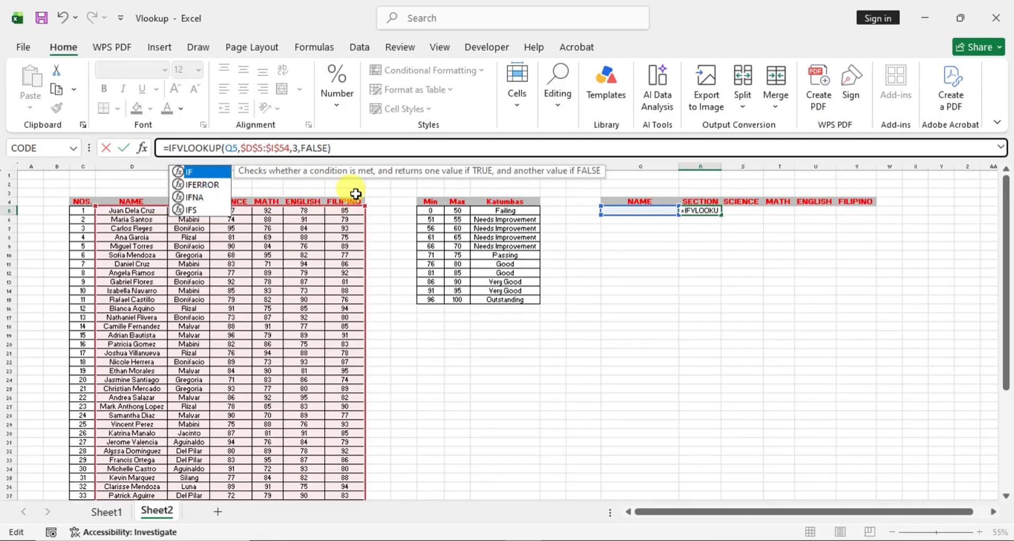
left_click(204, 185)
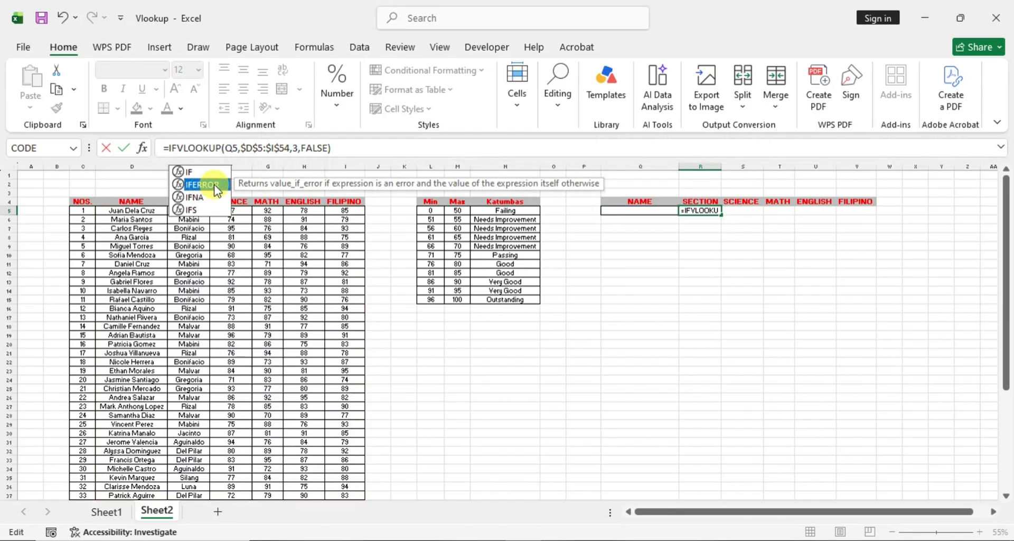
double_click(206, 185)
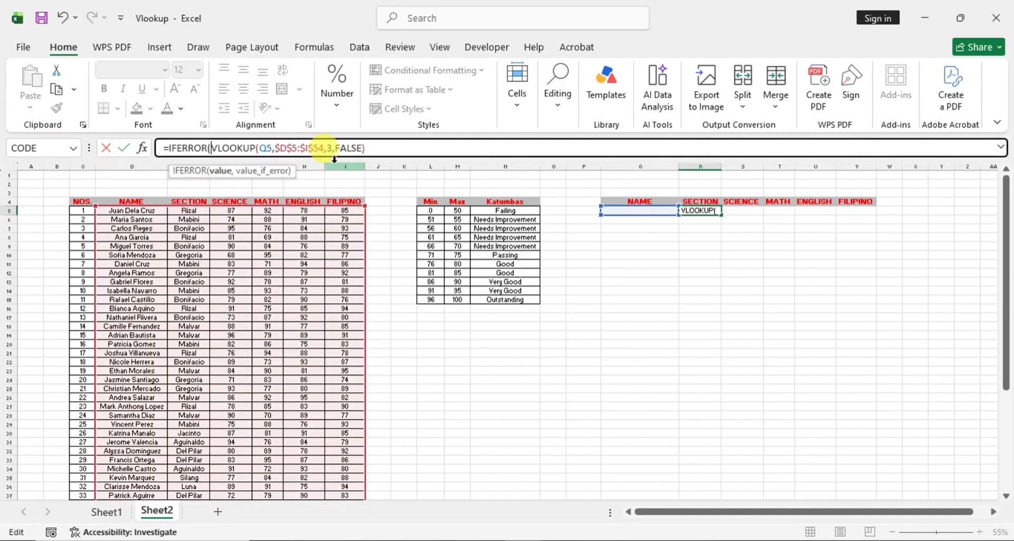
left_click(370, 147)
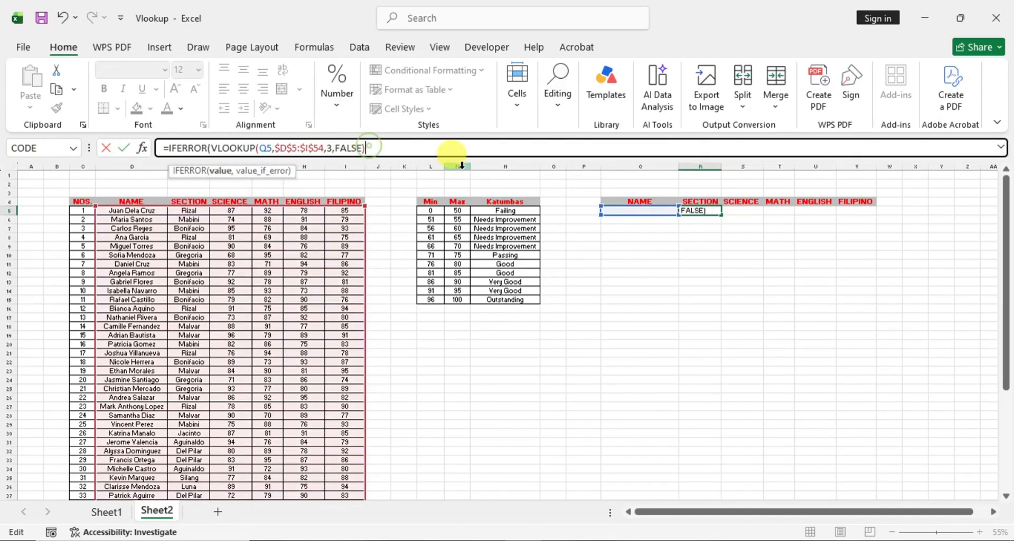
type(",")
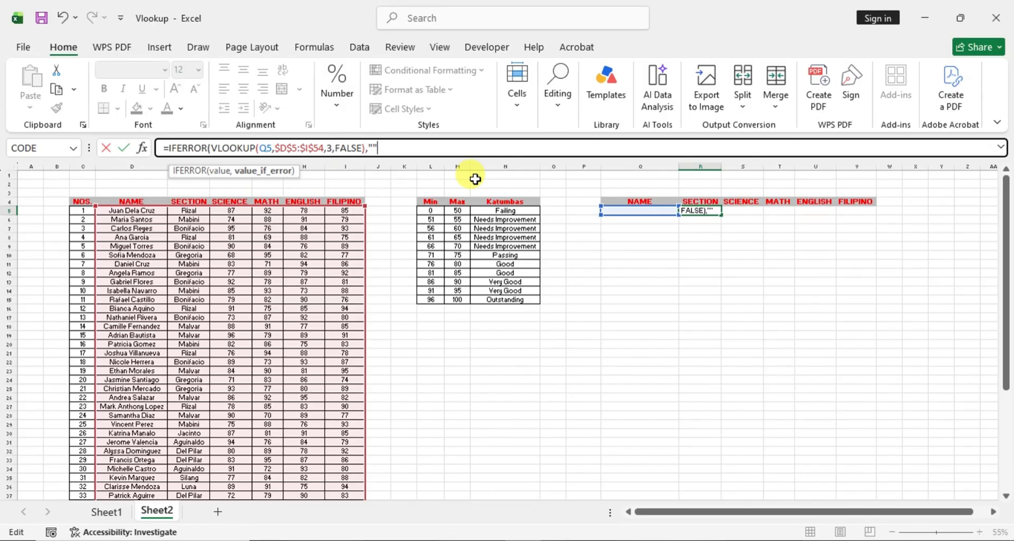
type("\"\")")
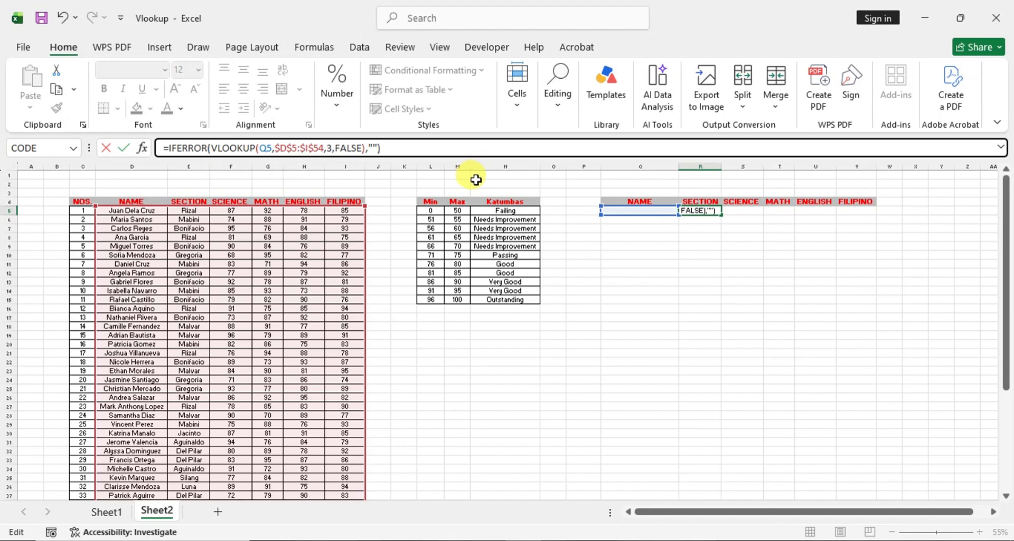
key("Return")
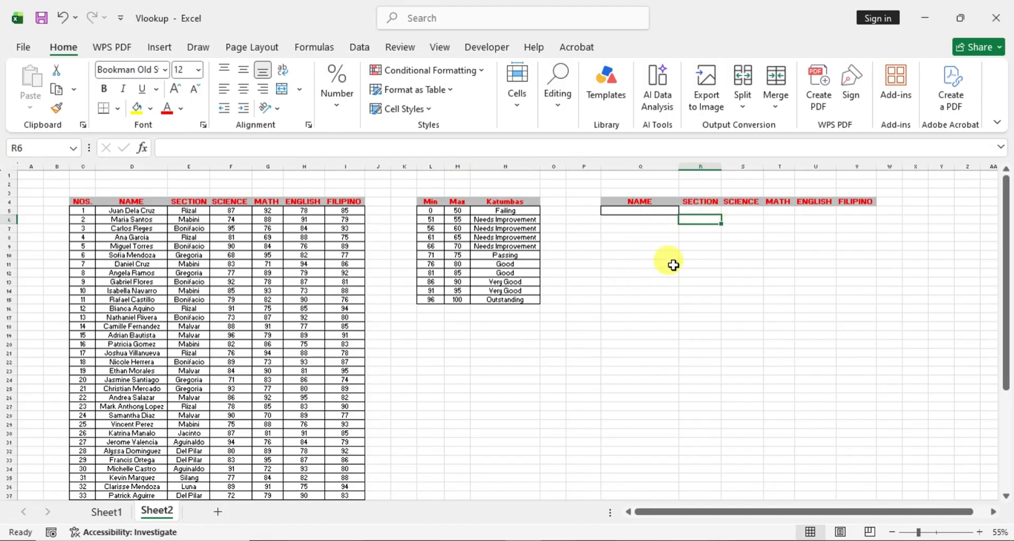
- Try to copy the IFERROR formula text from R5 into S5 under SCIENCE, and restore the formula in R5
left_click(705, 210)
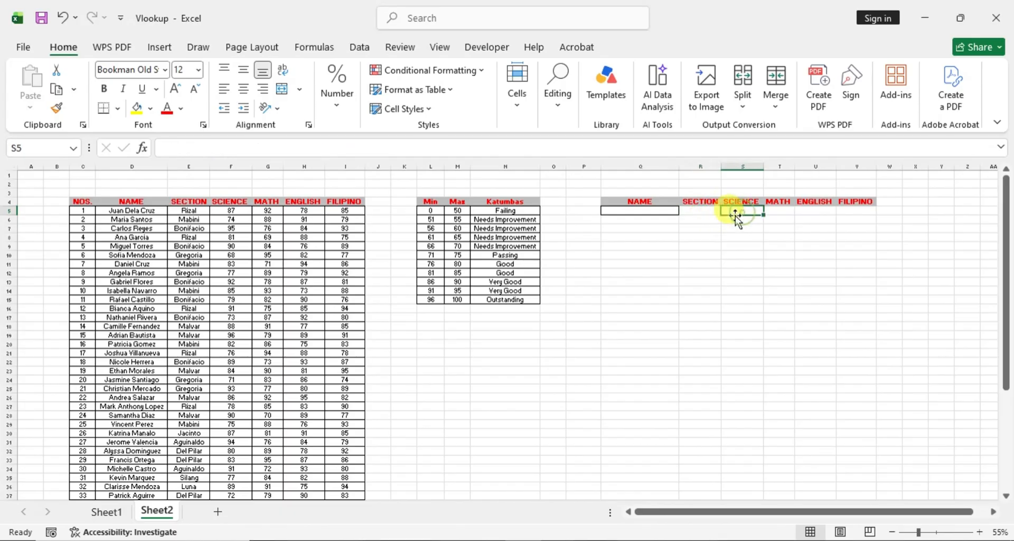
left_click(391, 147)
left_click_drag(391, 147, 141, 148)
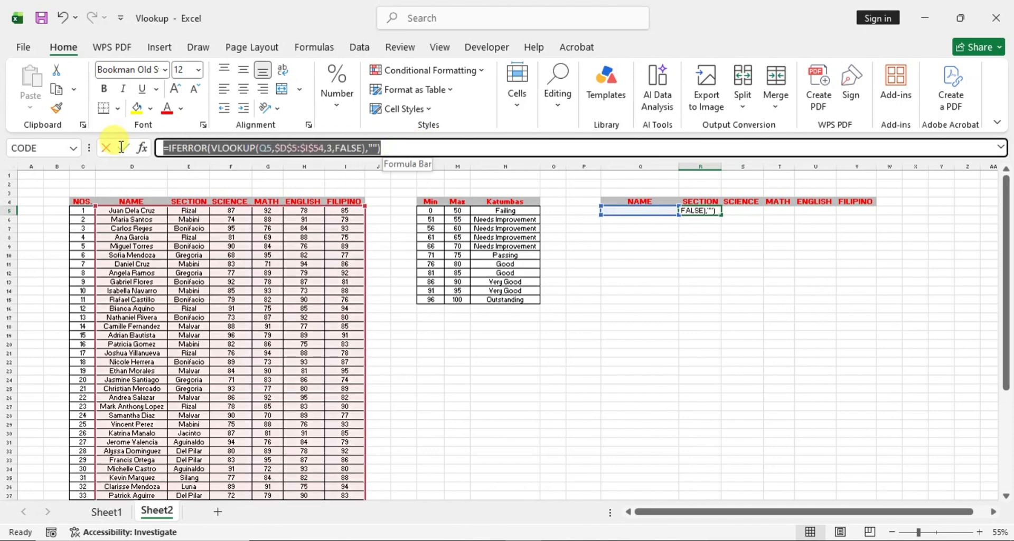
key("ctrl+c")
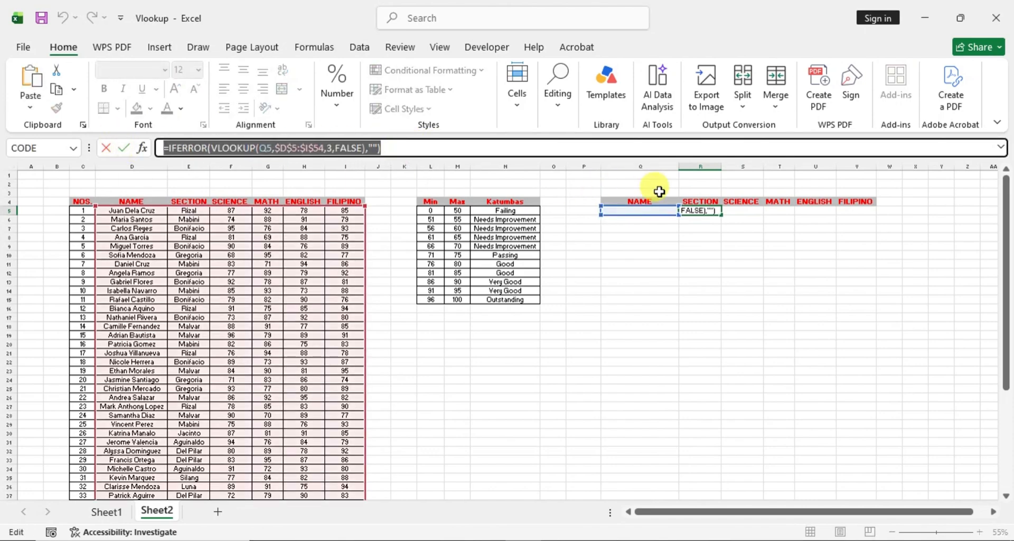
type("=")
left_click(741, 211)
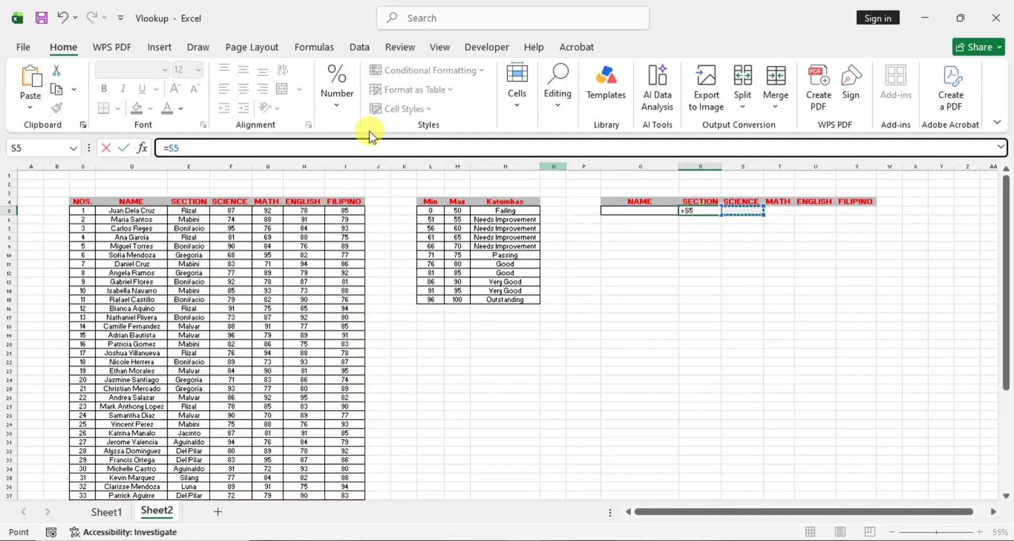
left_click_drag(180, 148, 131, 148)
key("ctrl+v")
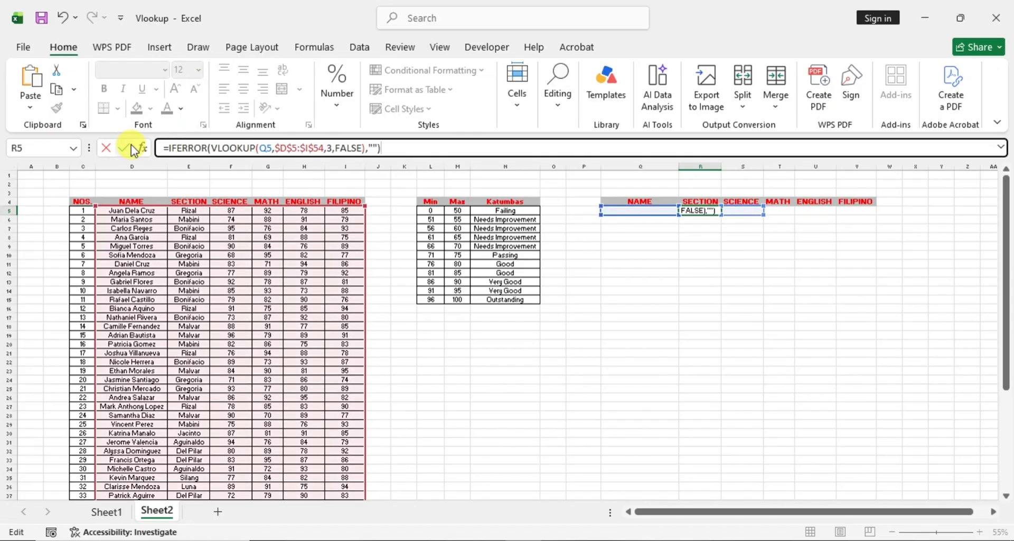
key("Return")
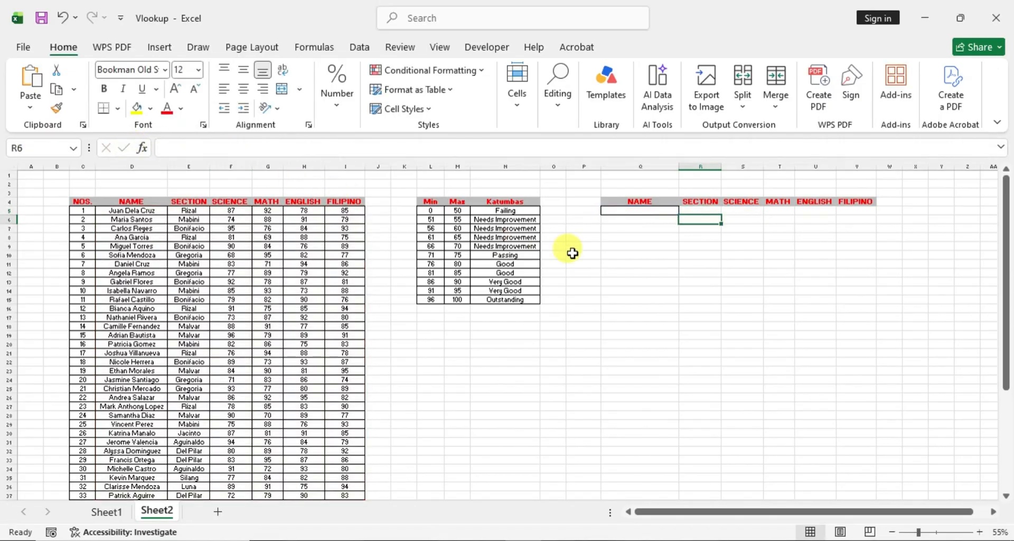
left_click(707, 211)
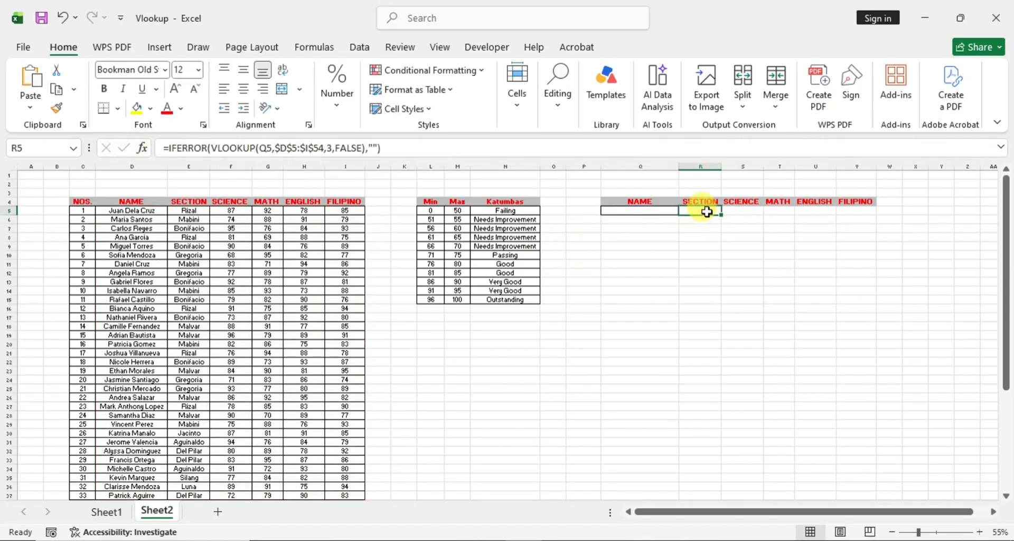
- Start a VLOOKUP formula in cell S5 under SCIENCE, with Q5 as the lookup value
left_click(741, 211)
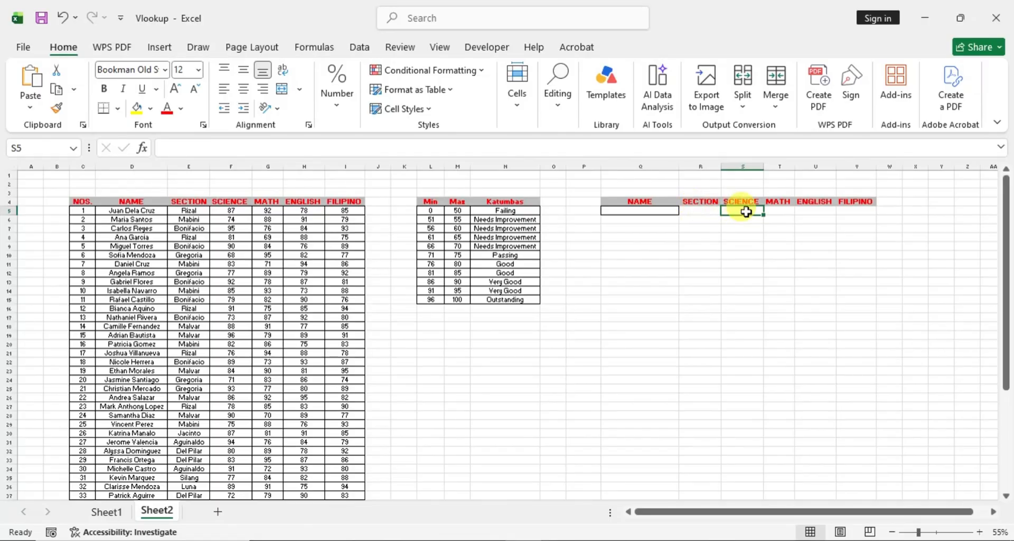
type("=")
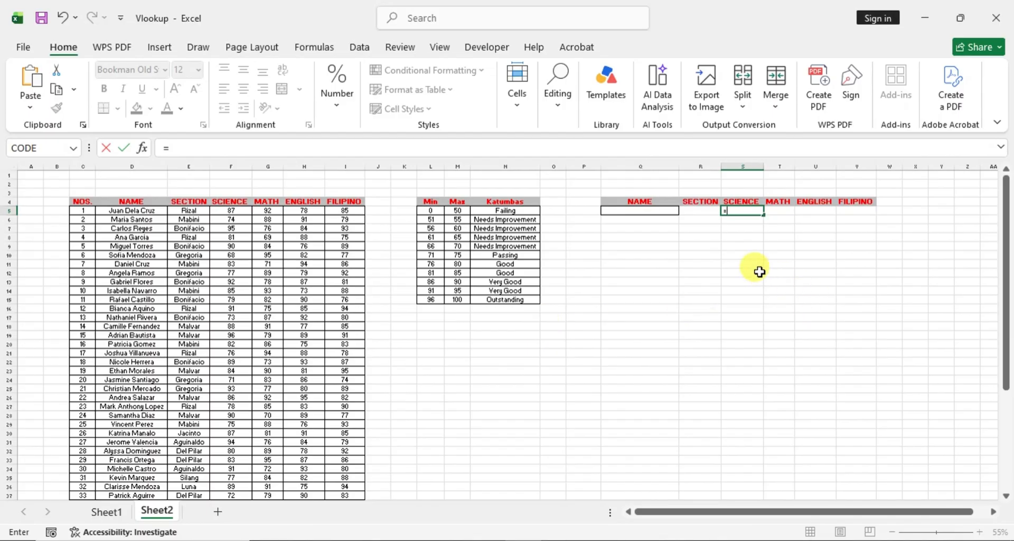
left_click(640, 210)
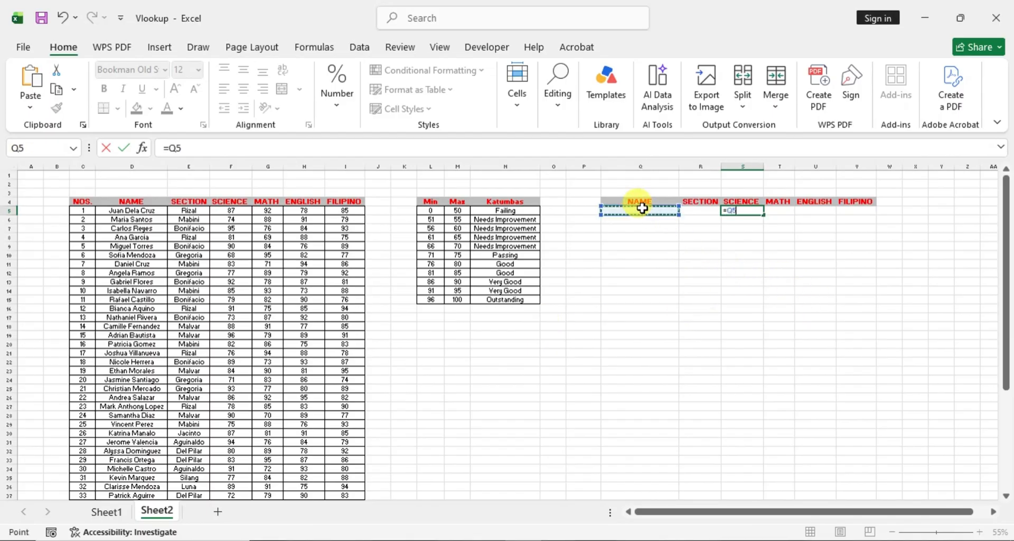
type(",")
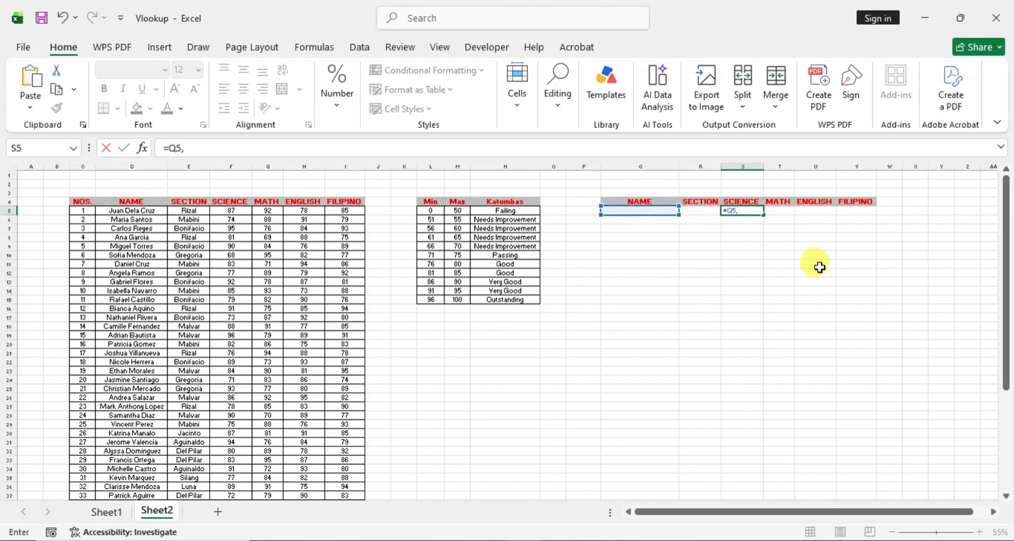
key("BackSpace")
key("BackSpace")
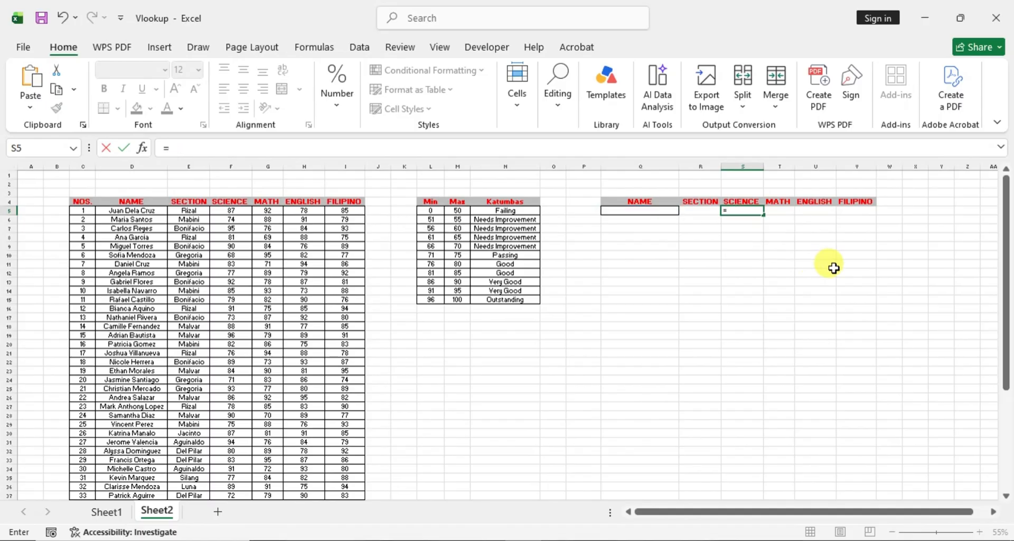
type("vlook")
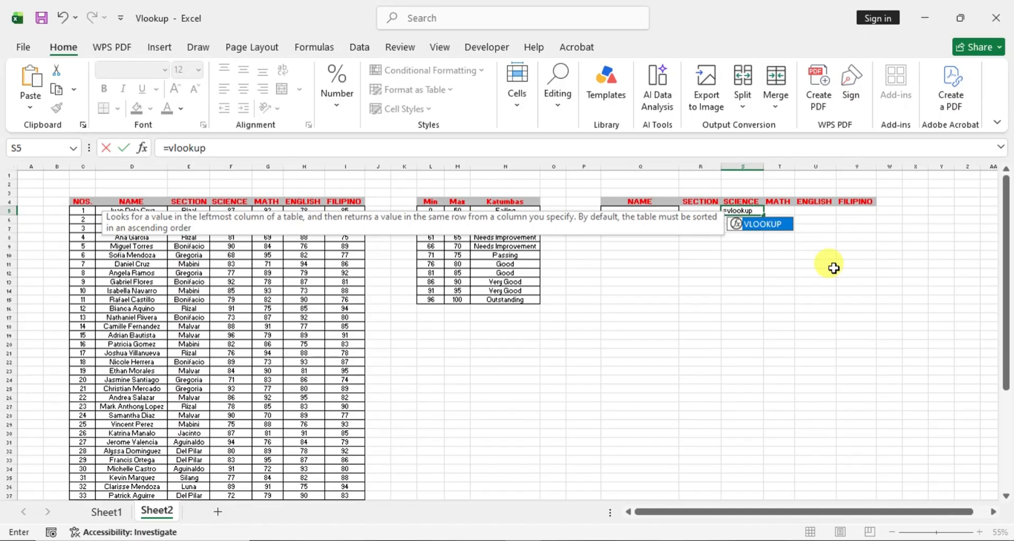
type("up")
double_click(766, 224)
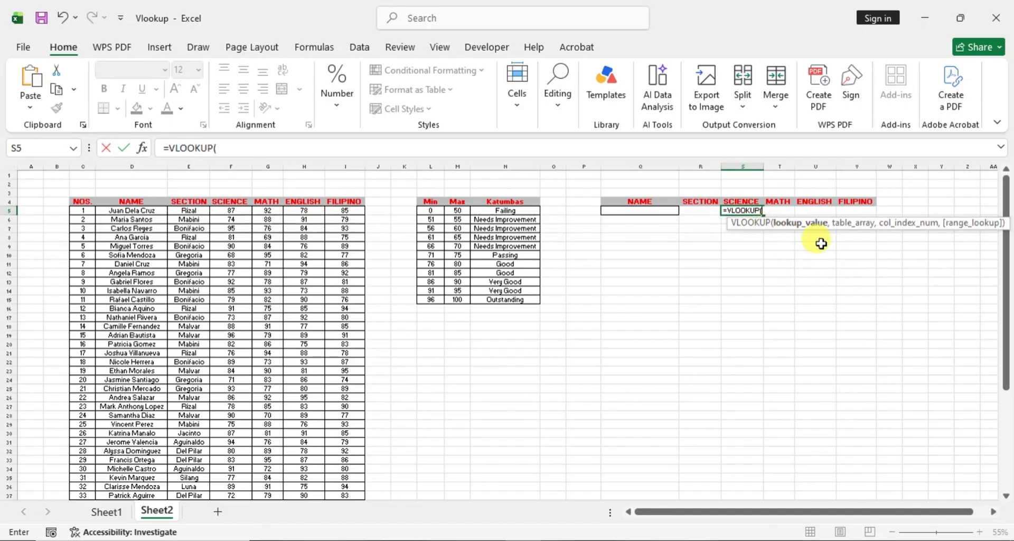
left_click(651, 209)
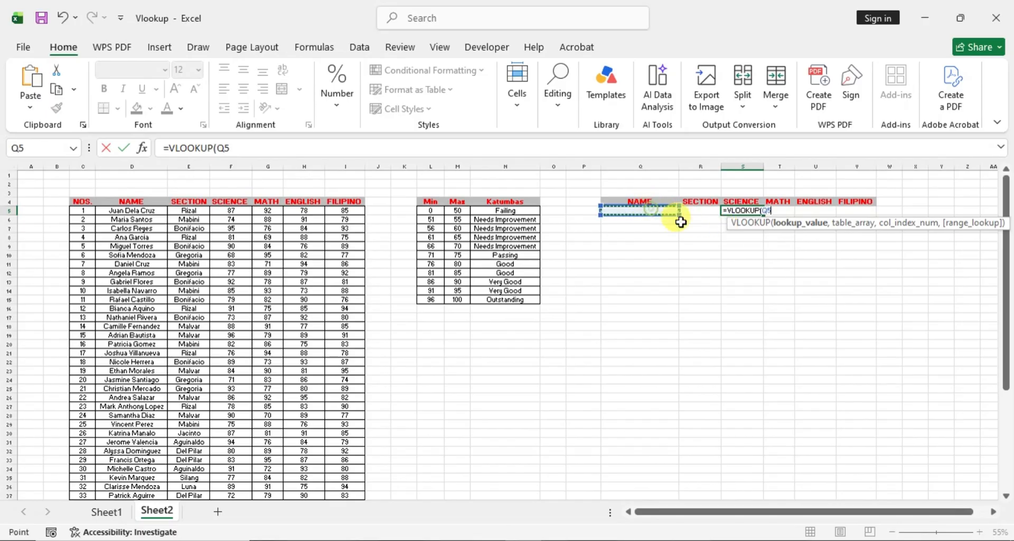
type(",")
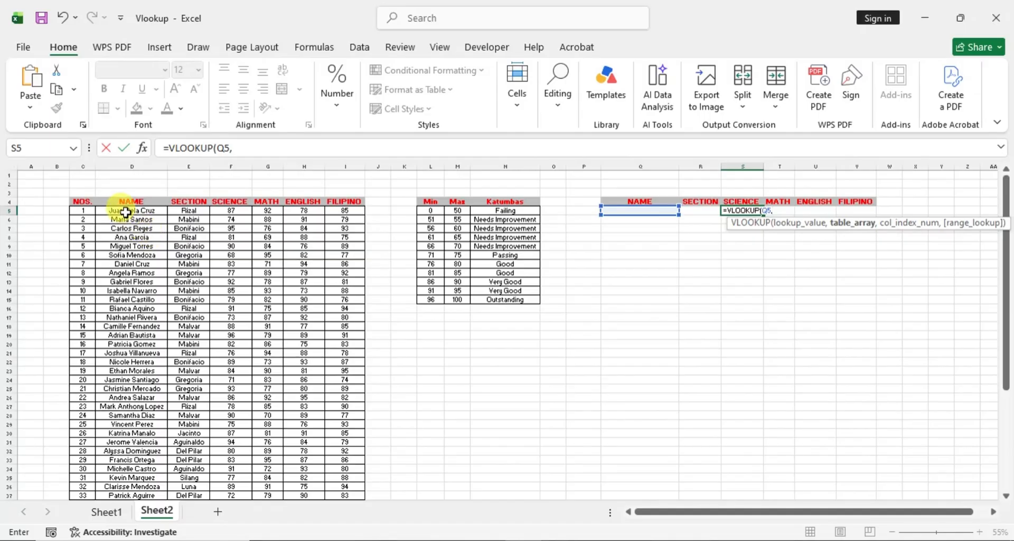
left_click_drag(124, 210, 359, 450)
scroll(586, 364, "up", 7)
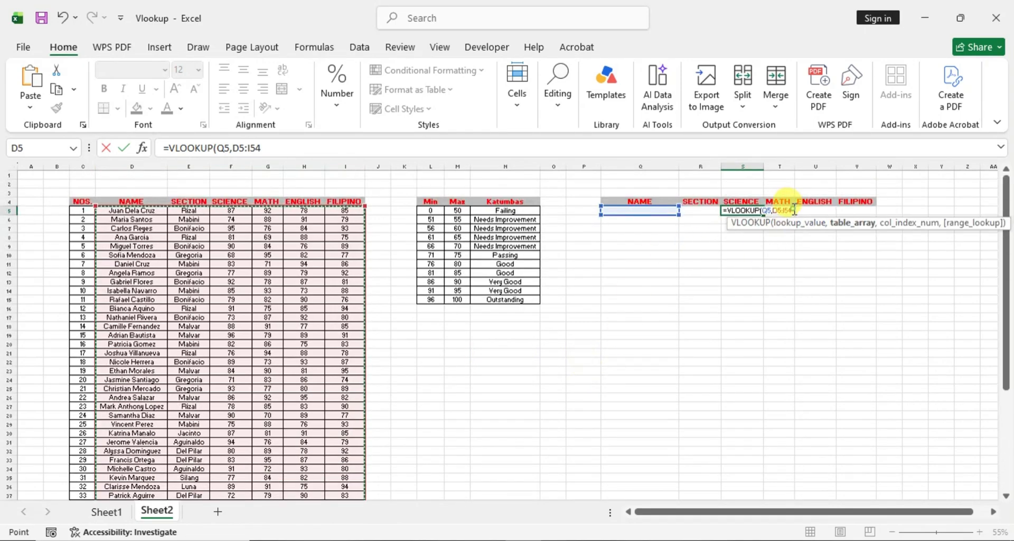
left_click_drag(774, 210, 855, 310)
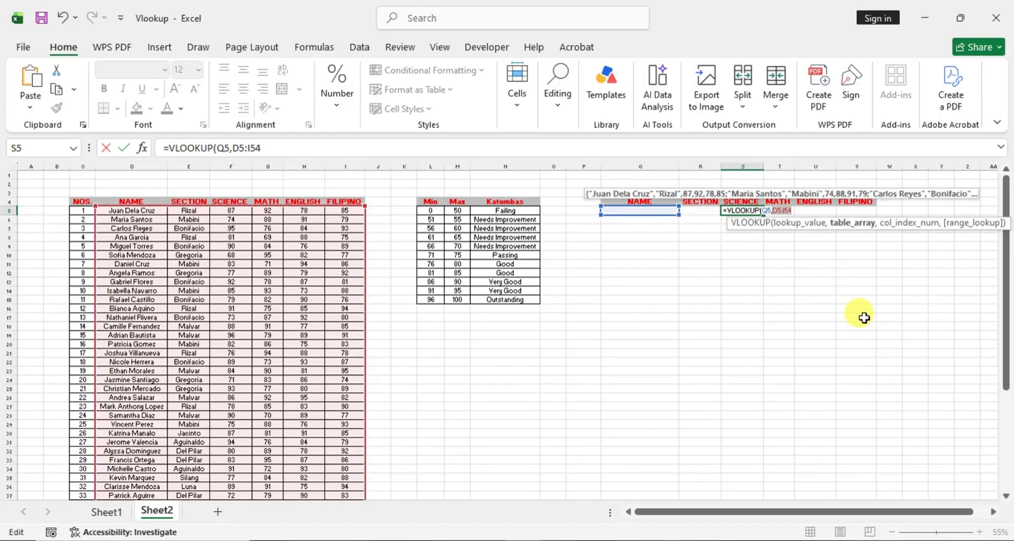
key("F4")
type(",")
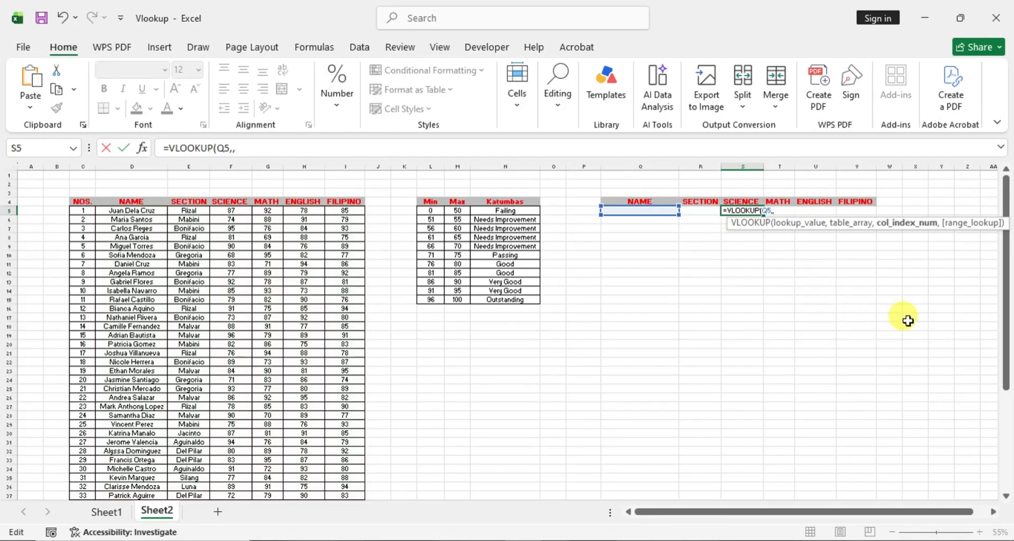
key("BackSpace")
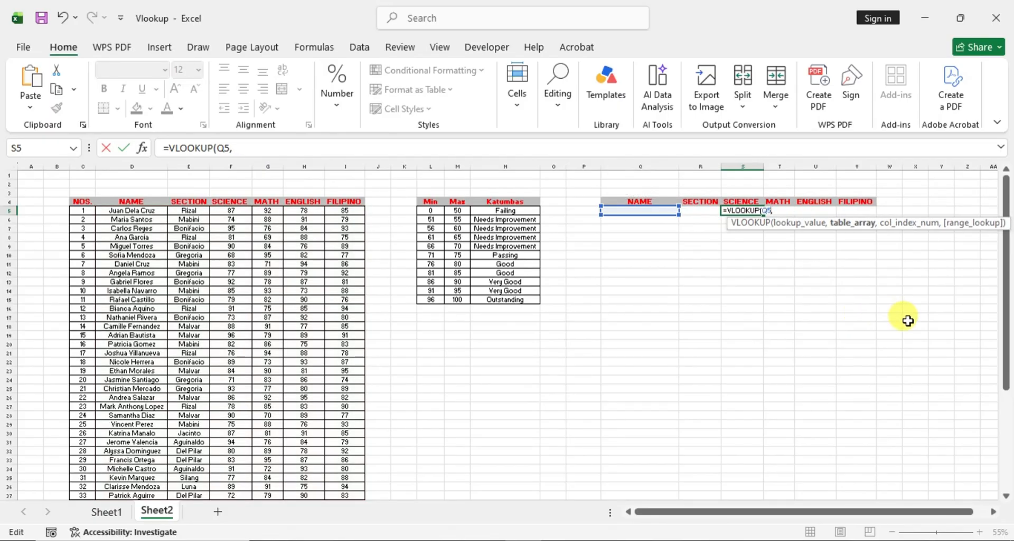
key("BackSpace")
type(",")
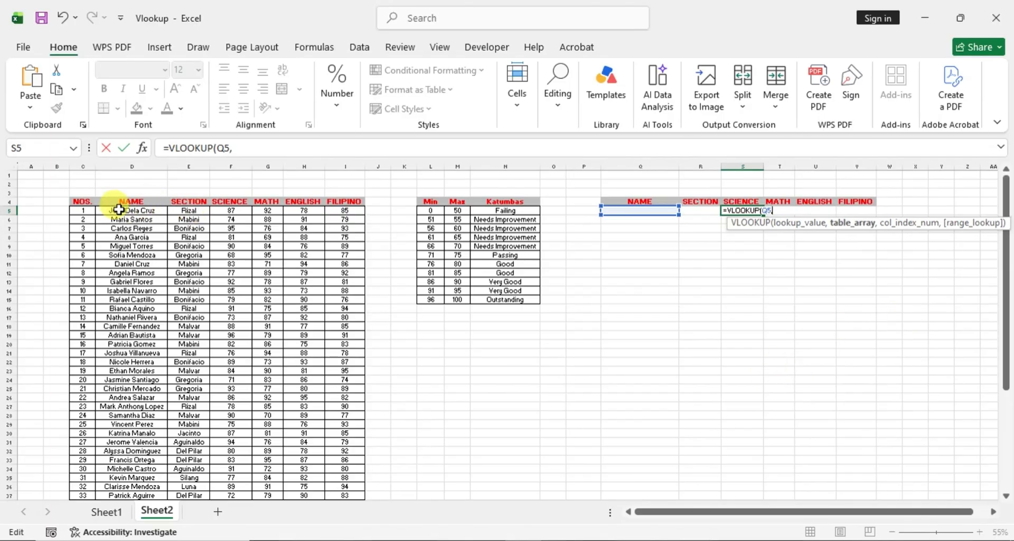
- Complete the VLOOKUP in S5 with the absolute table array $D$5:$I$54, column index 3 and FALSE for an exact match
left_click_drag(119, 210, 345, 461)
scroll(781, 301, "up", 7)
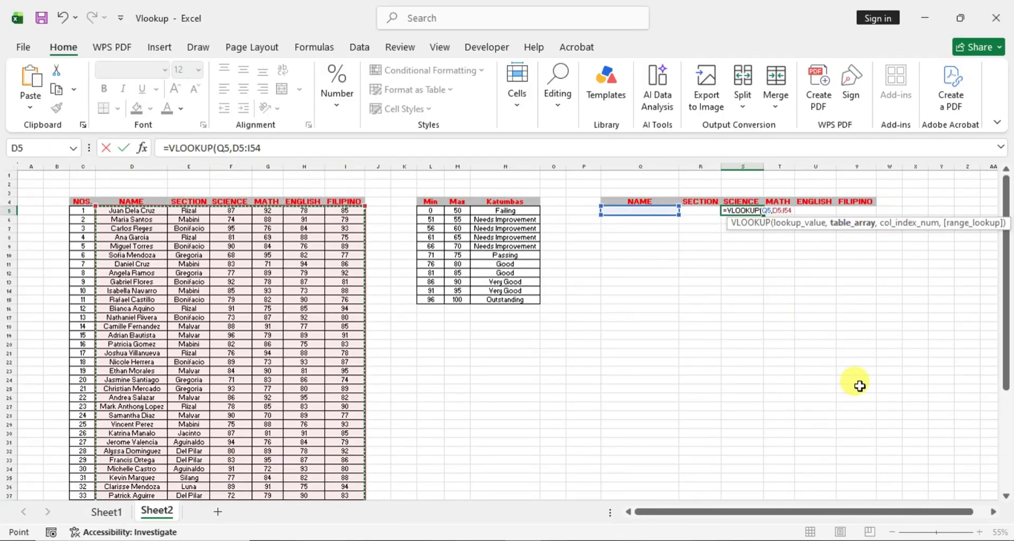
key("F4")
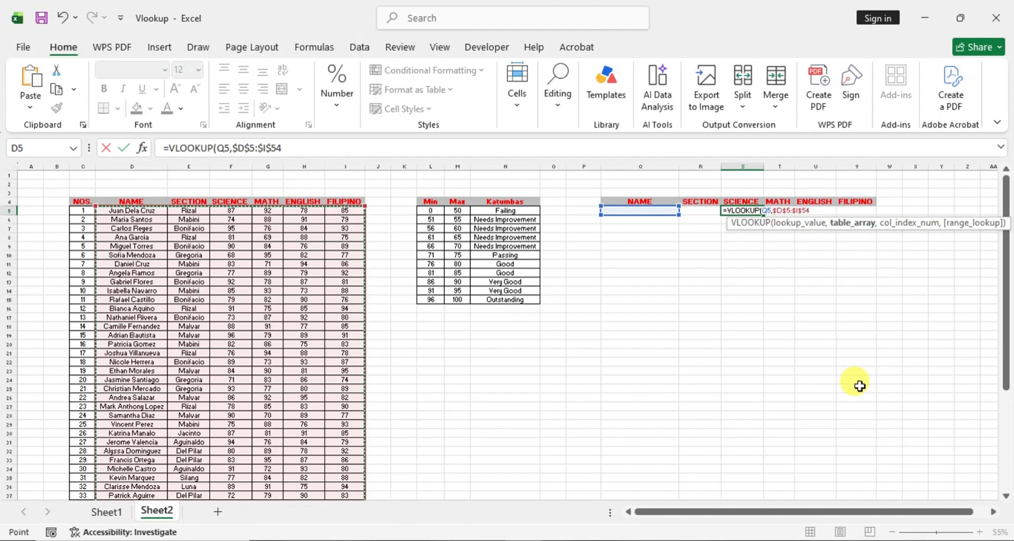
type(",3")
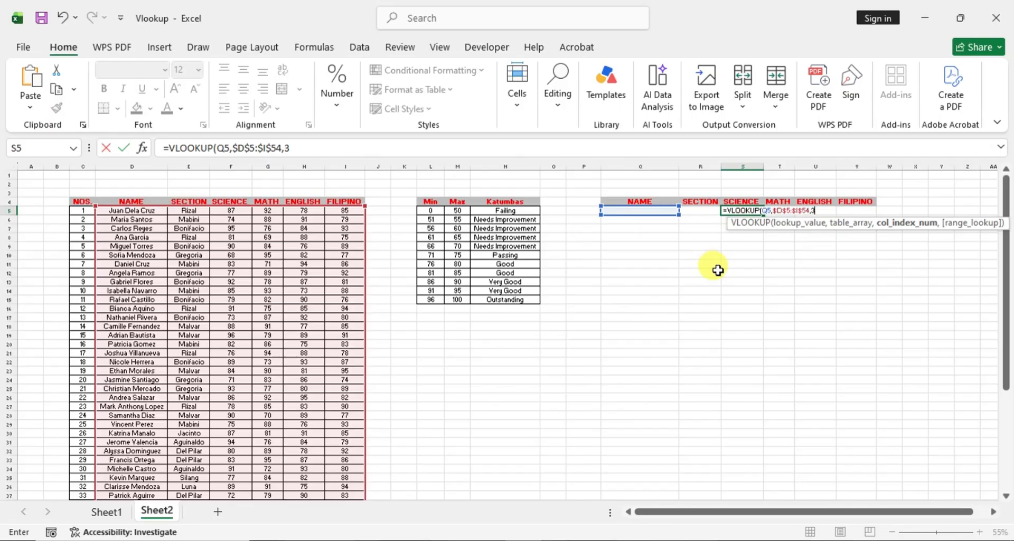
type(",False")
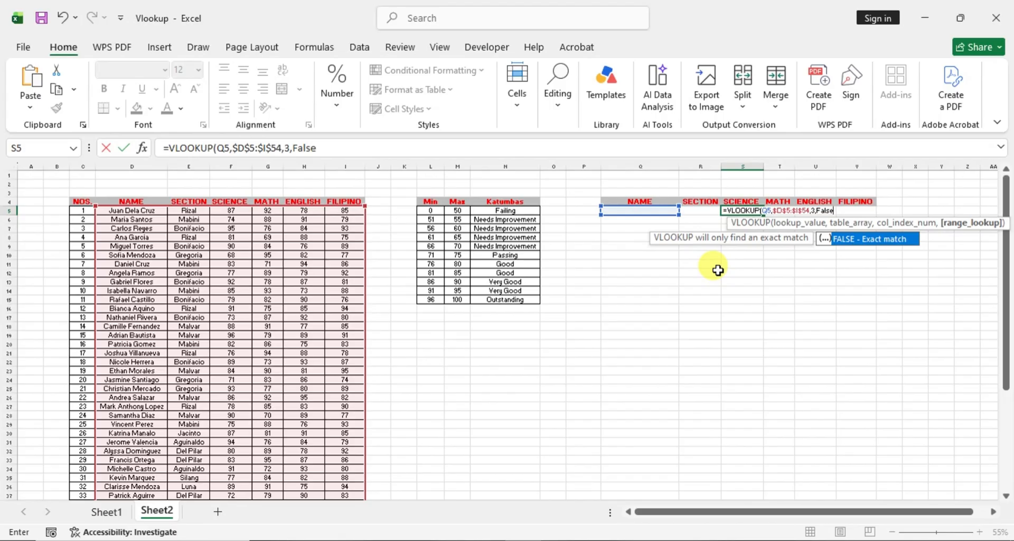
key("Return")
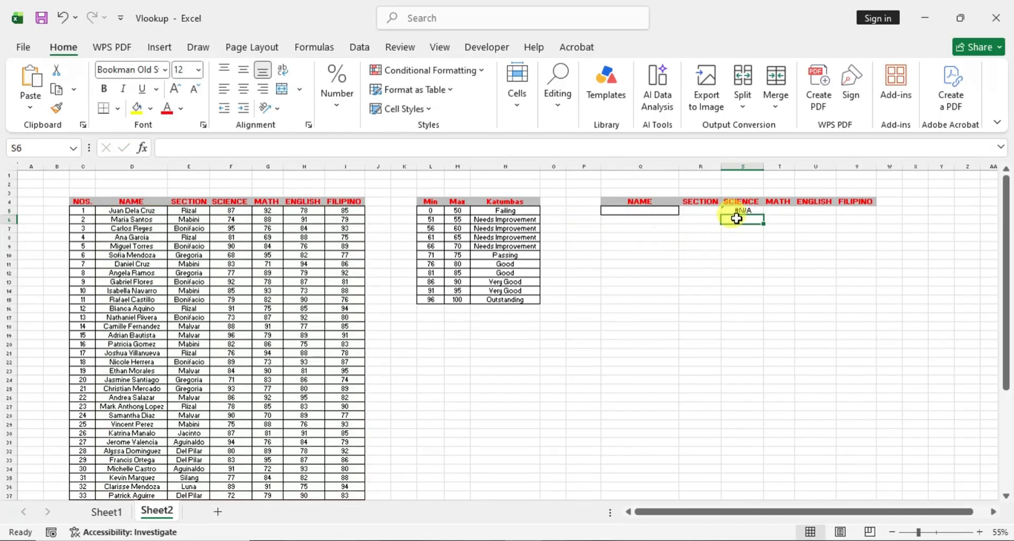
- Wrap the VLOOKUP in S5 in an IFERROR function with an empty string "" as the value if error
left_click(741, 210)
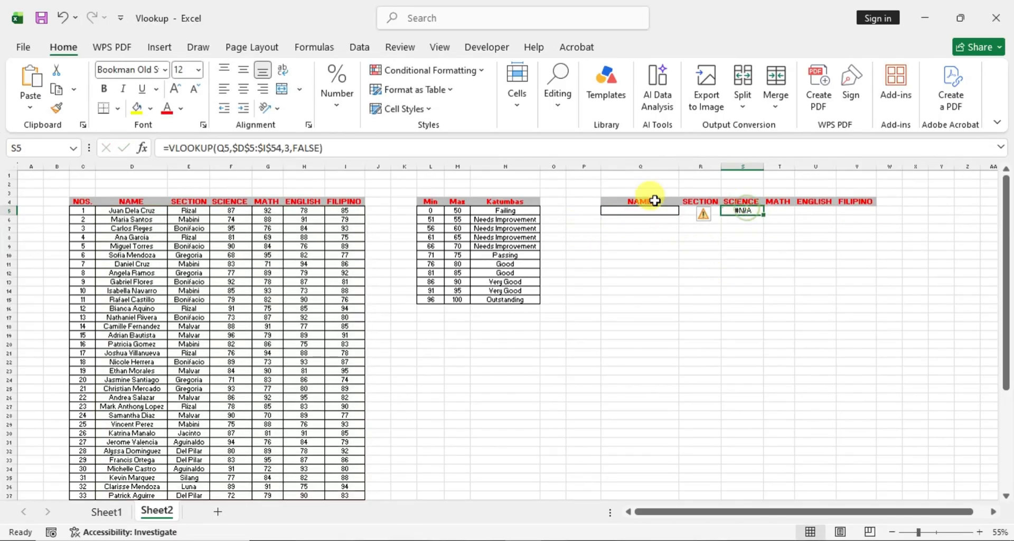
left_click(168, 148)
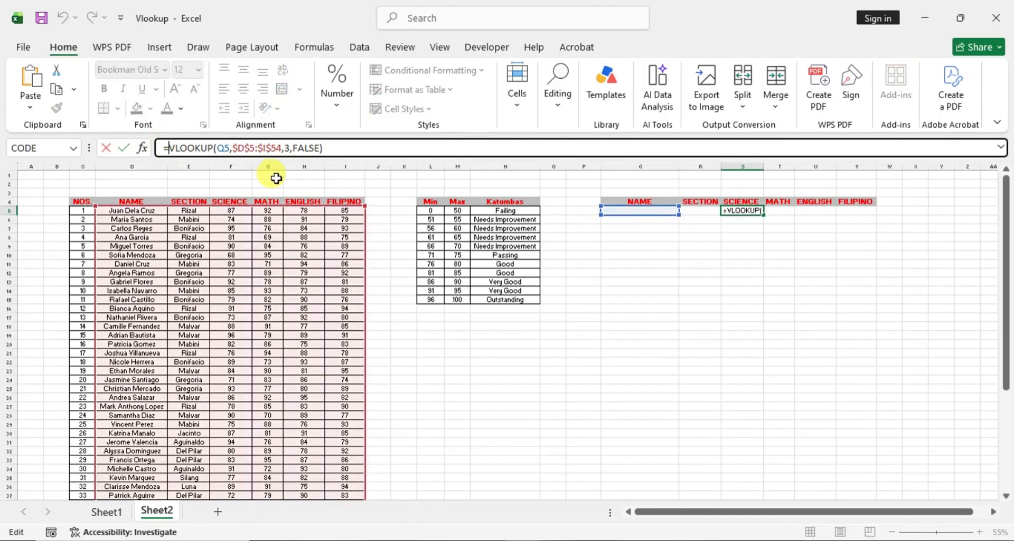
type("IF")
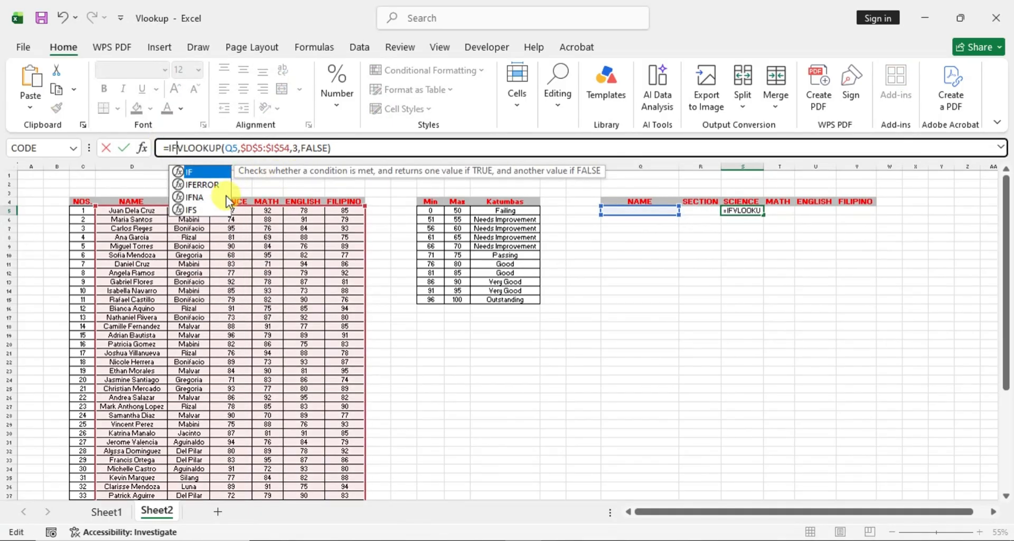
double_click(204, 185)
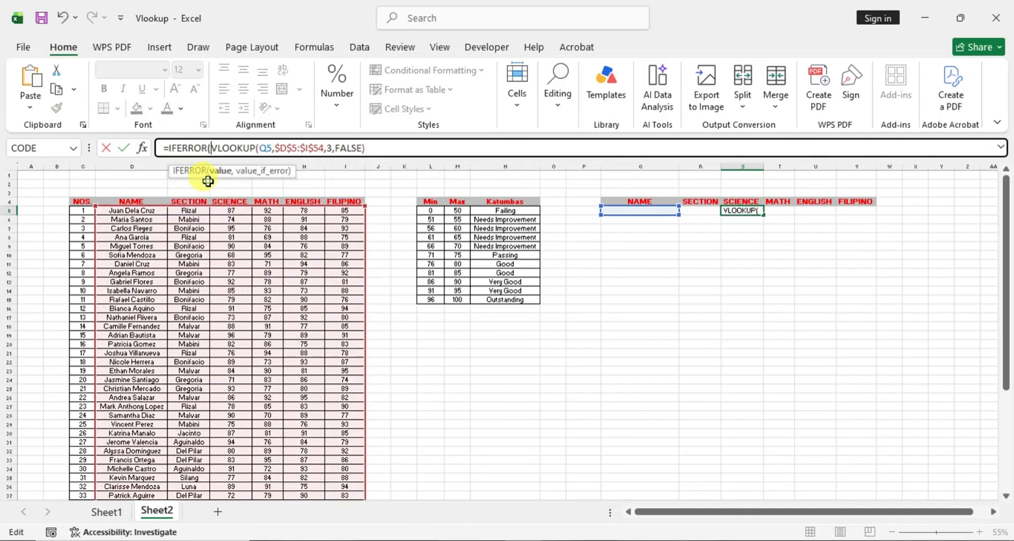
left_click(374, 152)
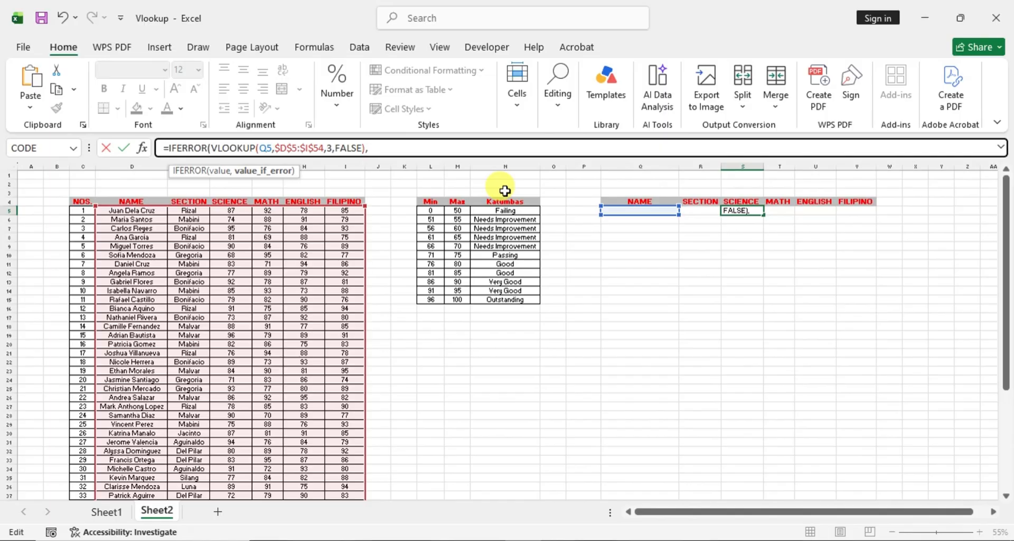
key("Return")
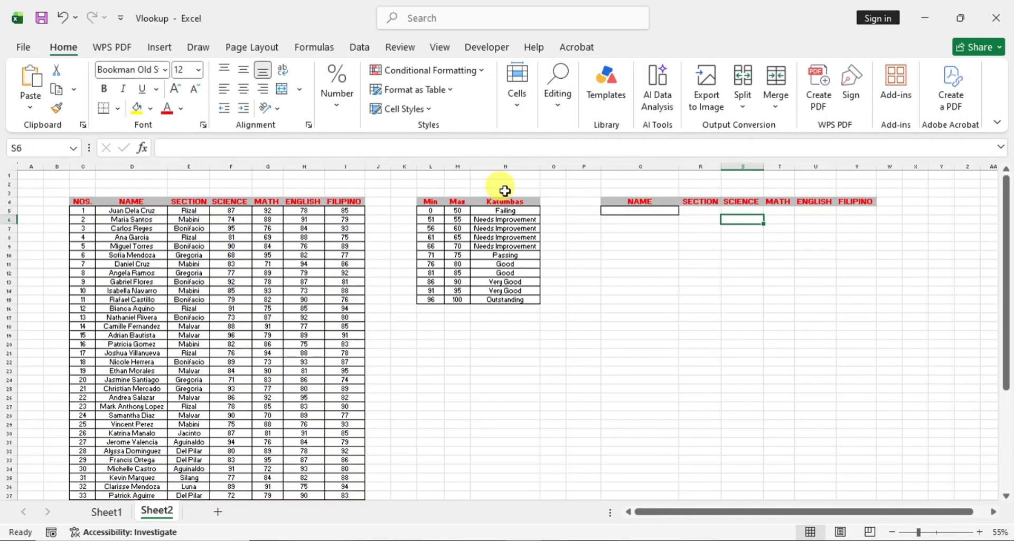
left_click(743, 211)
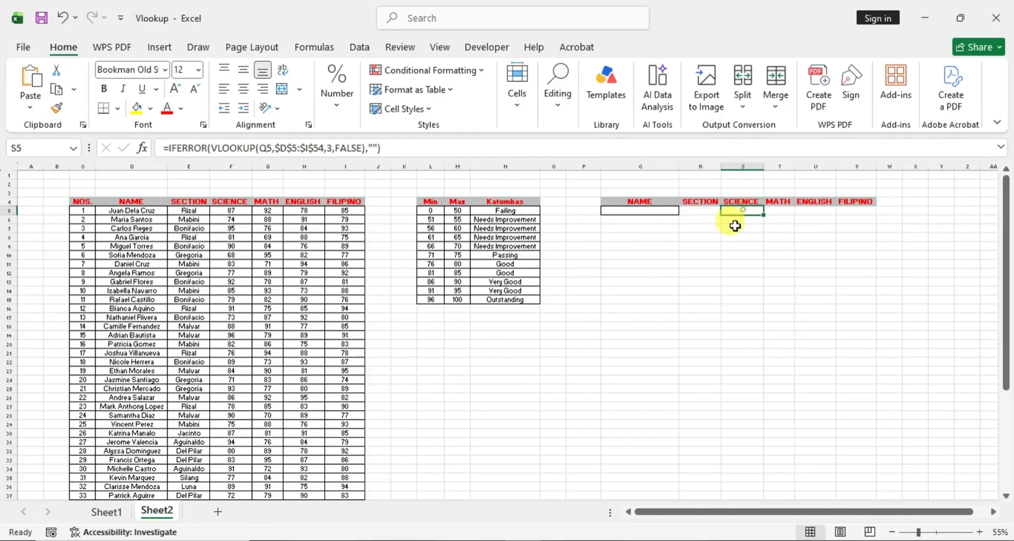
- Test the SECTION and SCIENCE lookups by copying the first student's name from D5 into Q5, and clear Q5 again
left_click(120, 211)
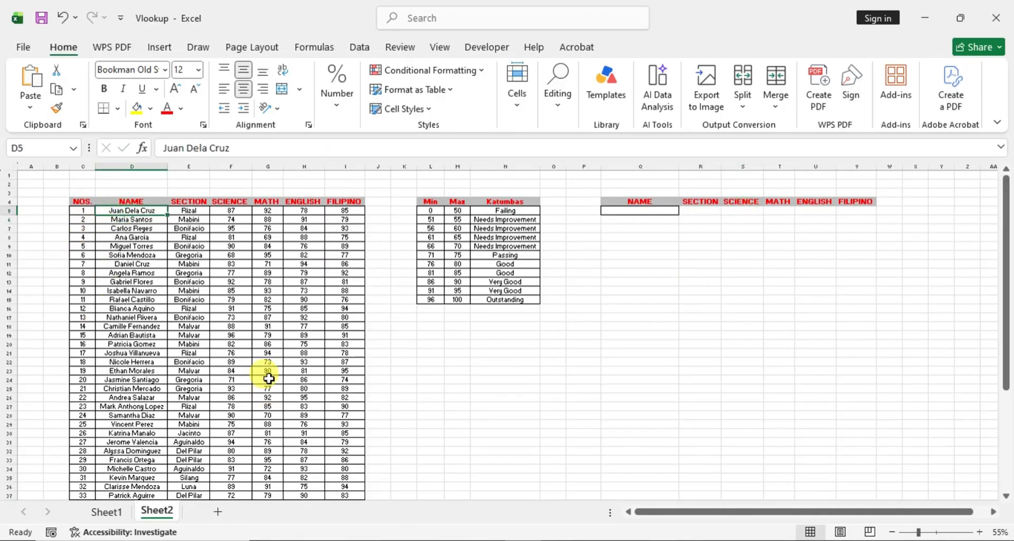
key("ctrl+c")
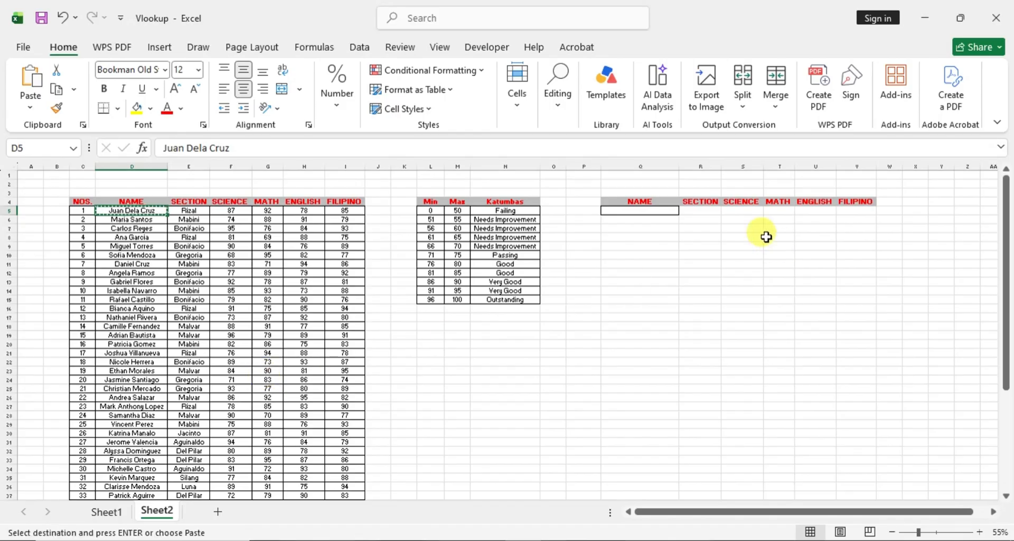
left_click(657, 210)
key("ctrl+v")
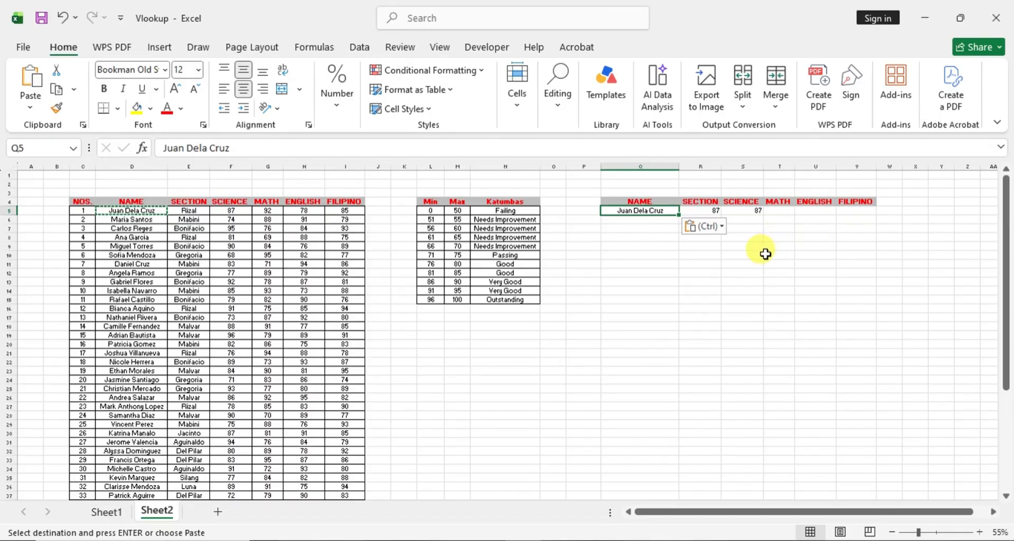
left_click(674, 263)
left_click(715, 204)
left_click(714, 213)
left_click(656, 227)
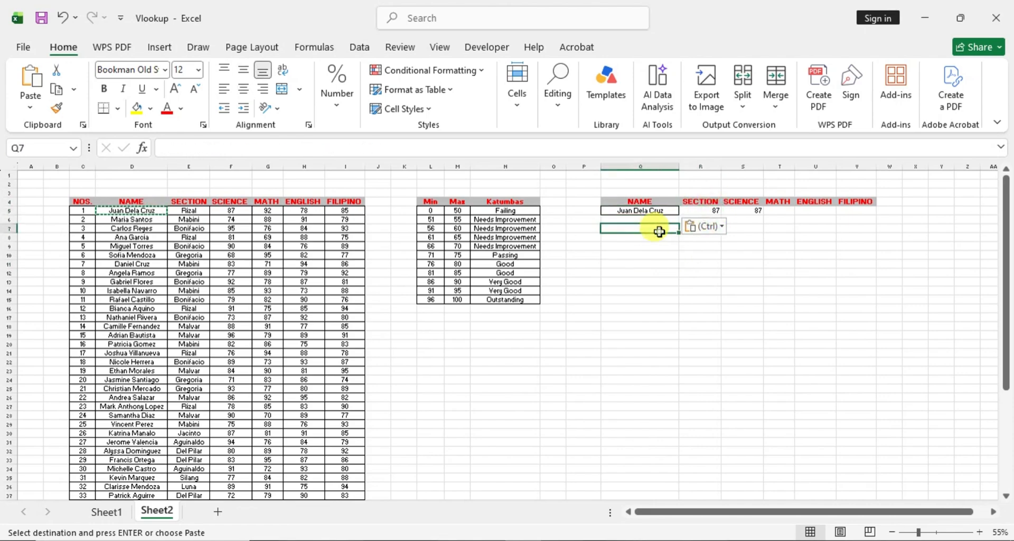
left_click(651, 209)
key("Delete")
- Clear R5 under SECTION and start a new IFERROR formula there with a nested VLOOKUP that uses Q5 as the lookup value
left_click(702, 211)
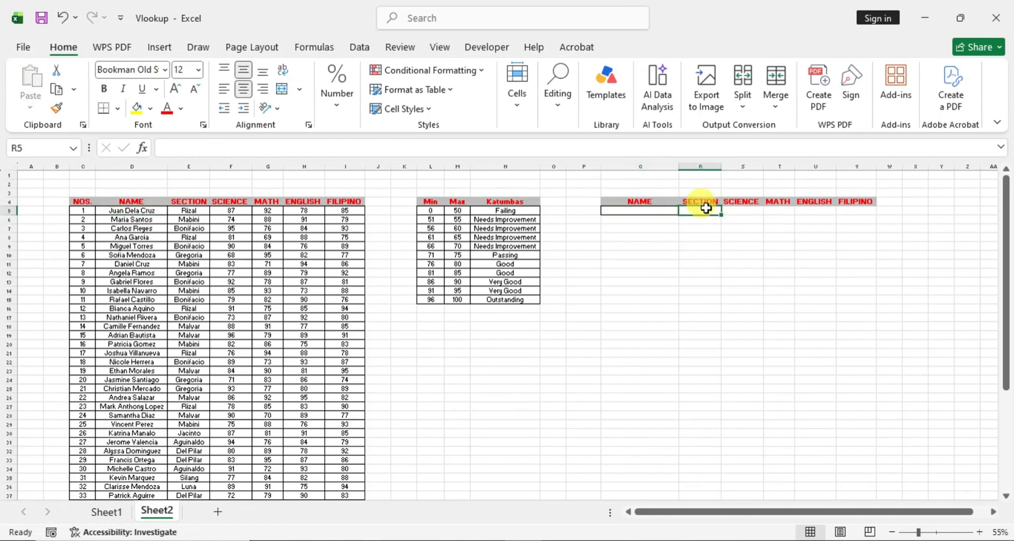
type("=")
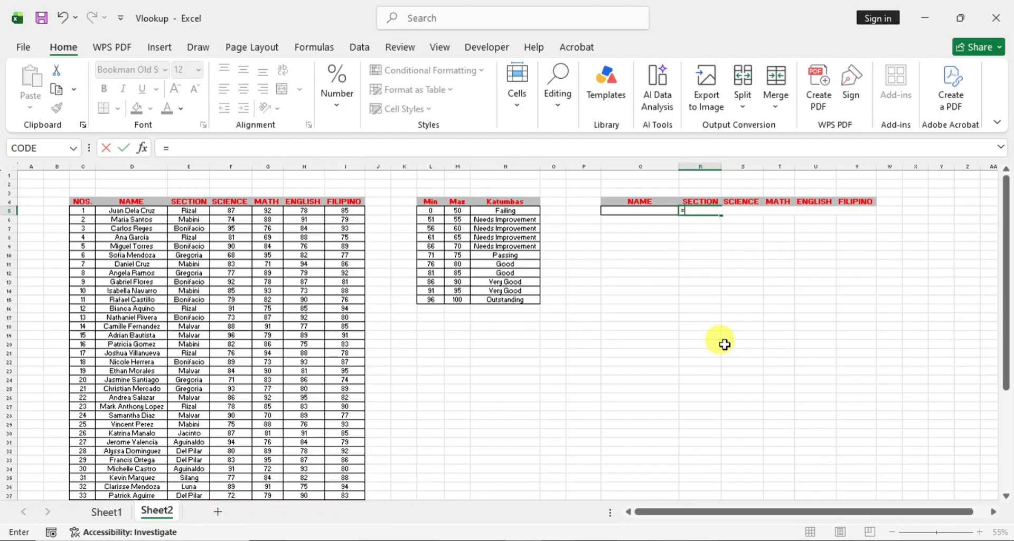
type("IF")
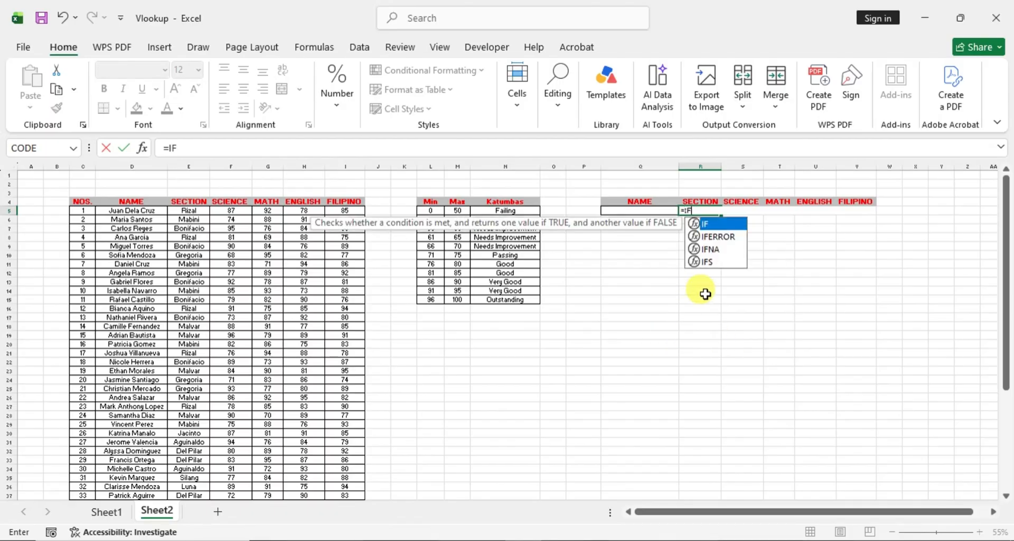
double_click(729, 236)
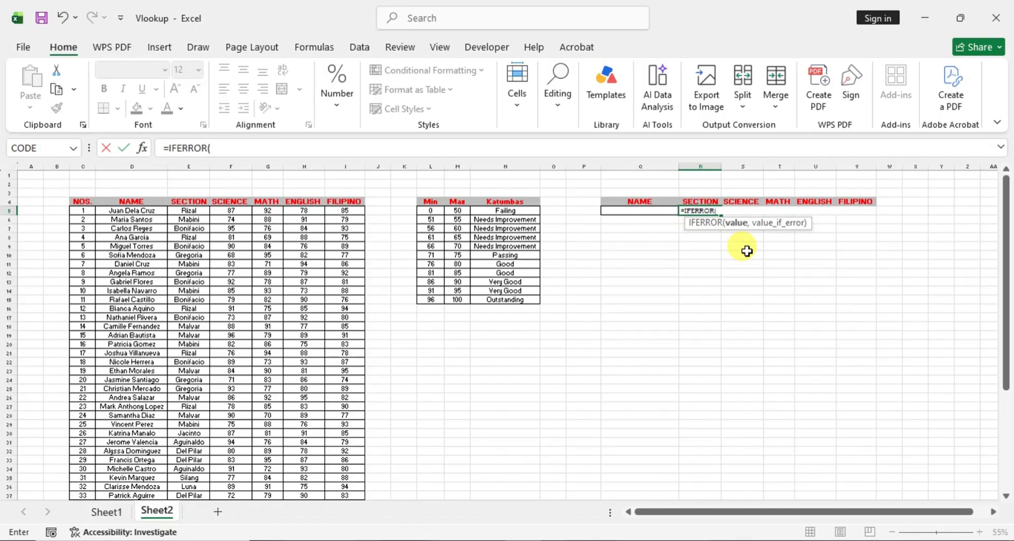
type("vloo")
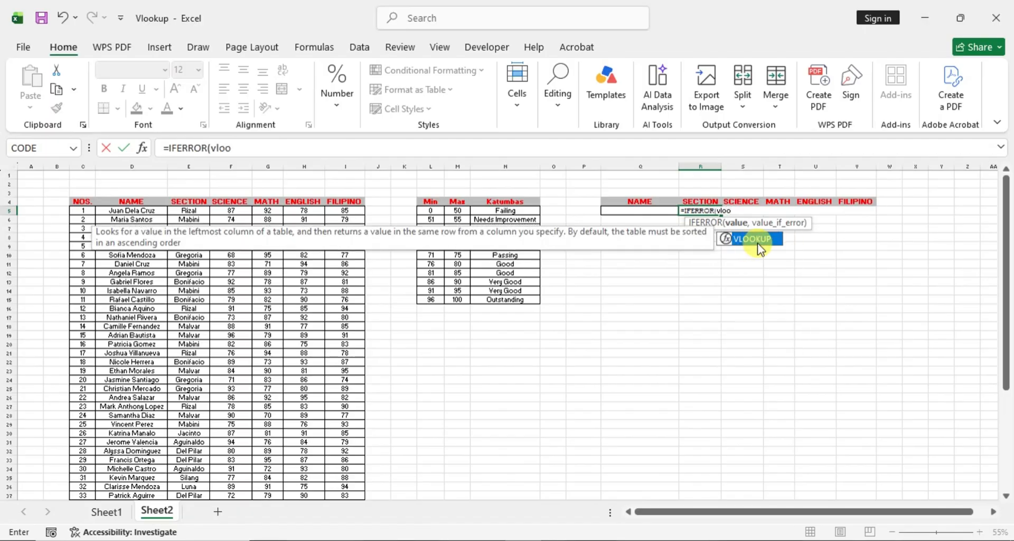
left_click(759, 244)
double_click(759, 243)
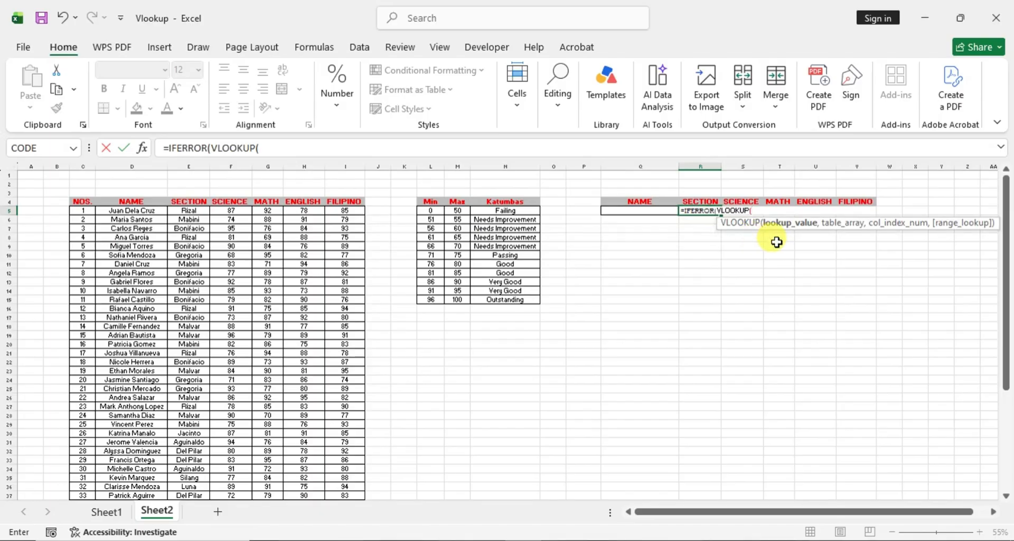
left_click(651, 210)
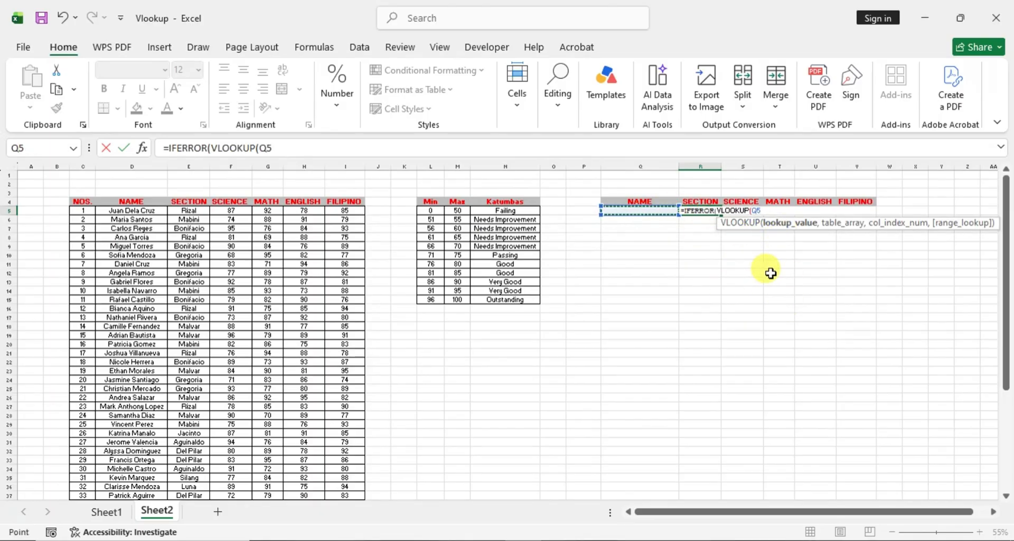
type(",")
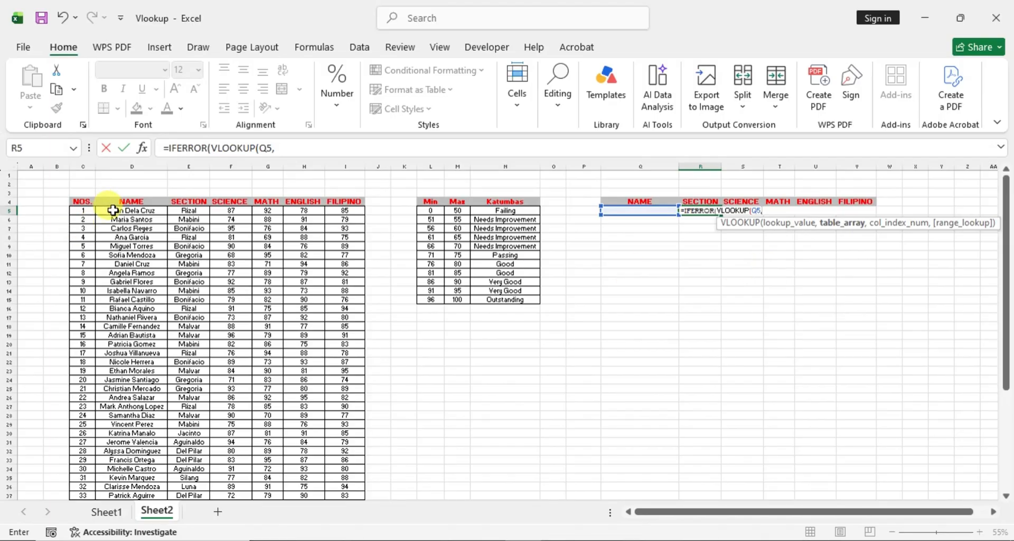
- Complete the nested VLOOKUP in R5 with the table array D5:I544, column index 2 and False for an exact match
left_click_drag(106, 210, 355, 477)
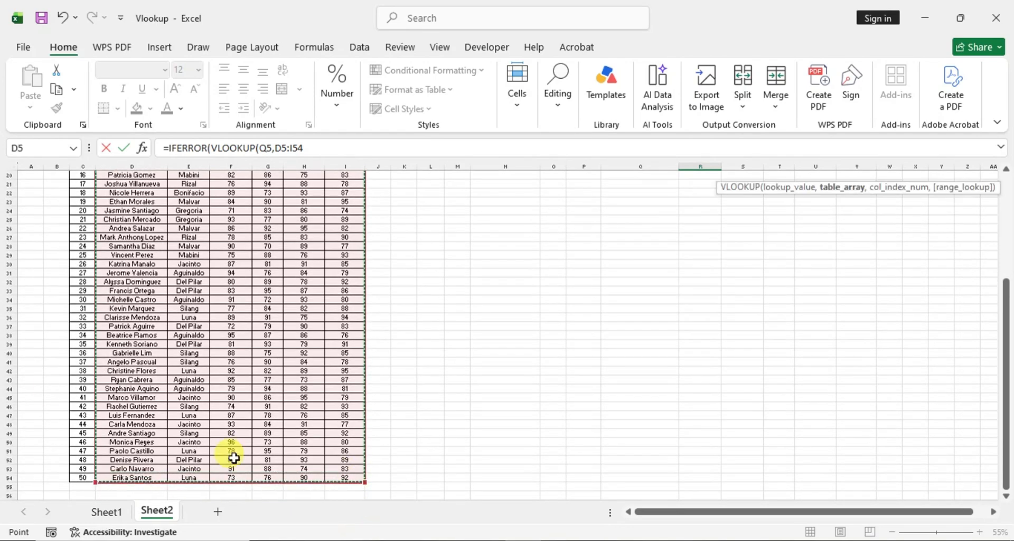
scroll(719, 345, "up", 3)
scroll(631, 338, "up", 3)
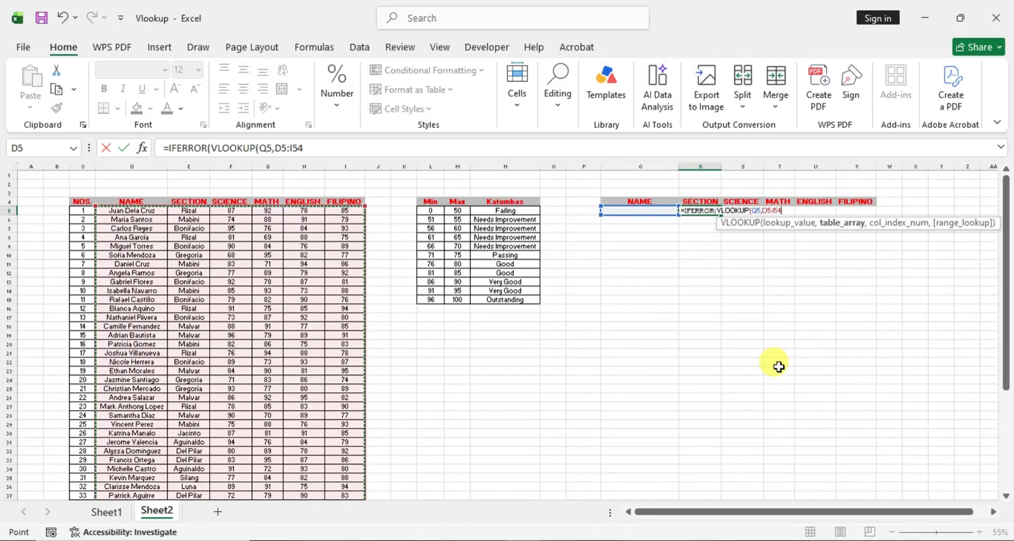
type("4,2")
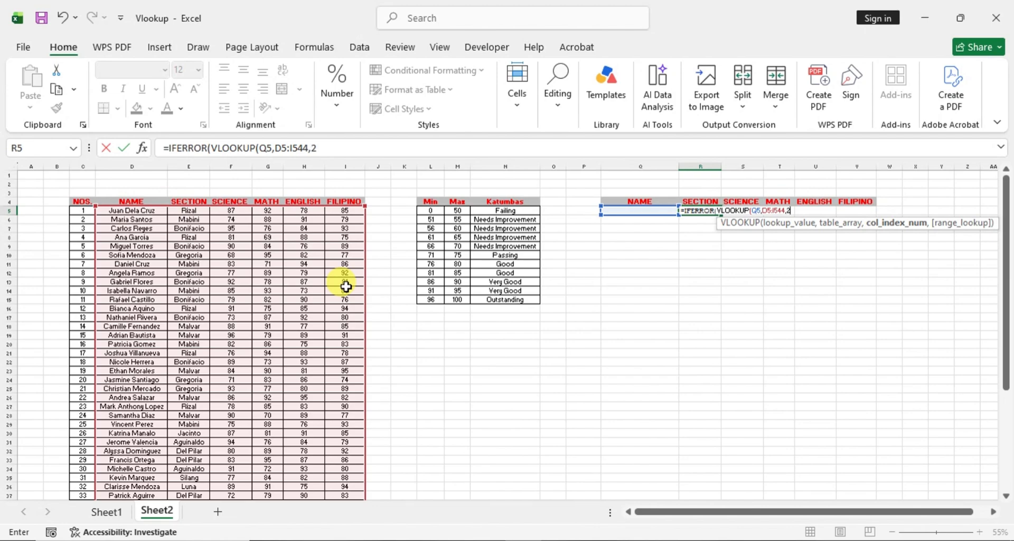
type(",")
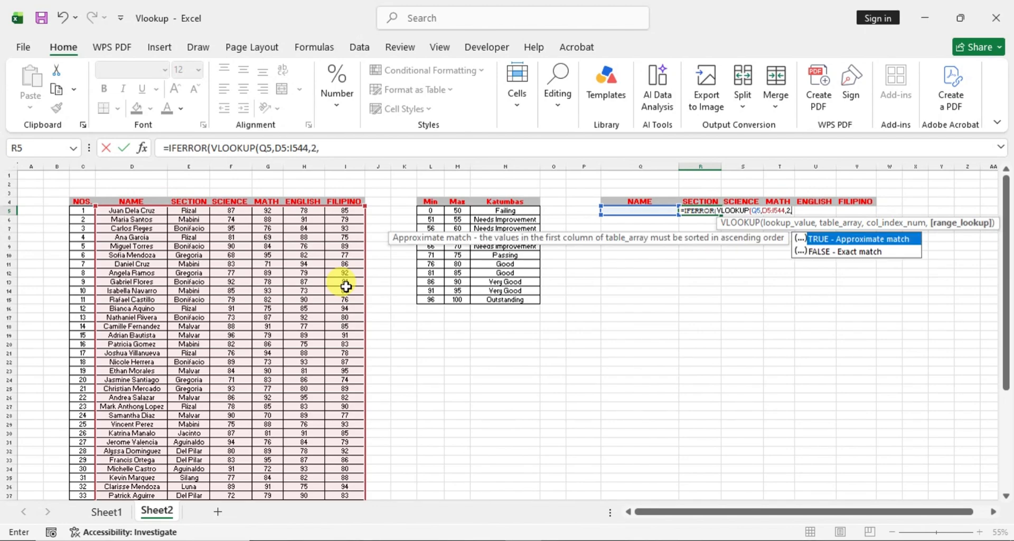
type("False")
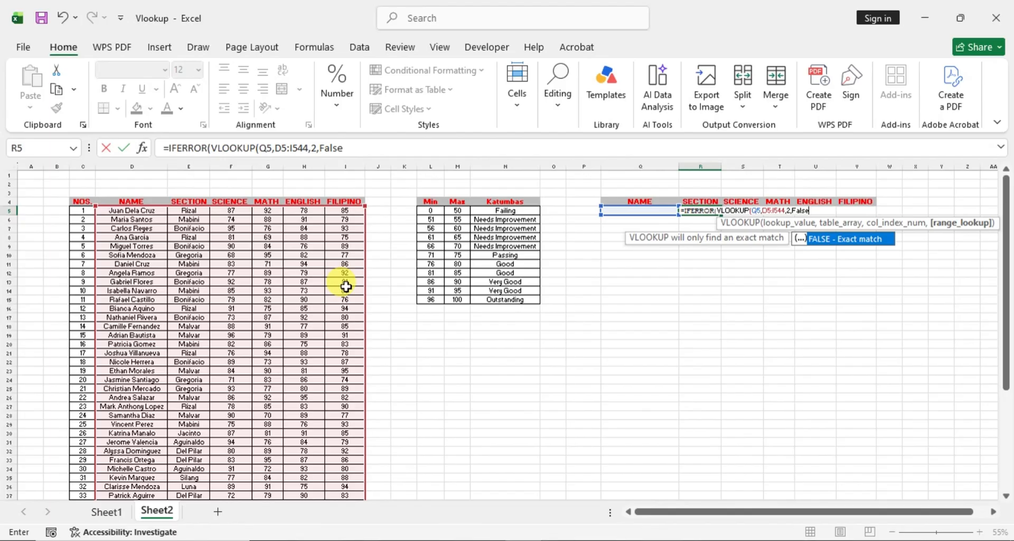
type("),")
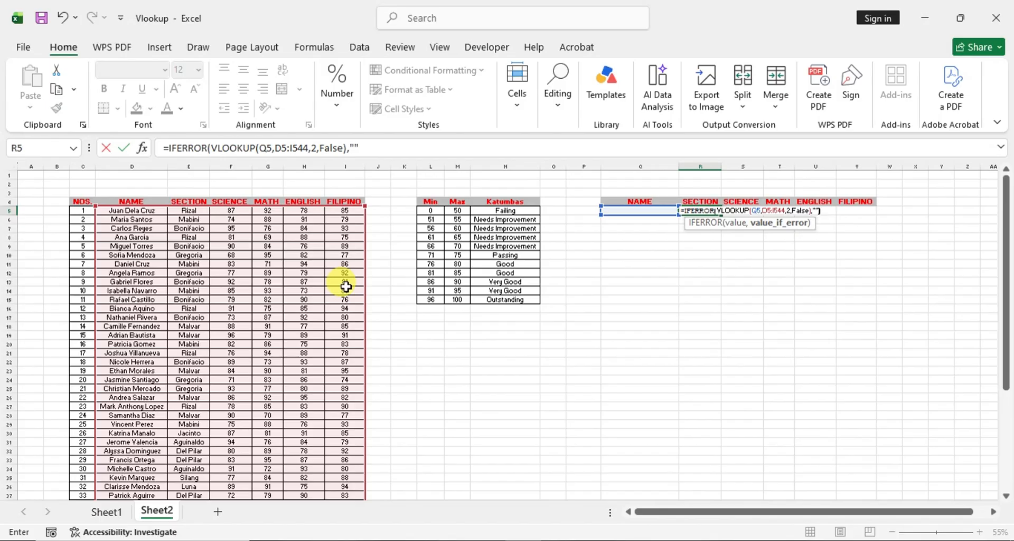
type("\"\")")
- Finish the IFERROR formula in R5 with an empty string "" as the value if error
key("Return")
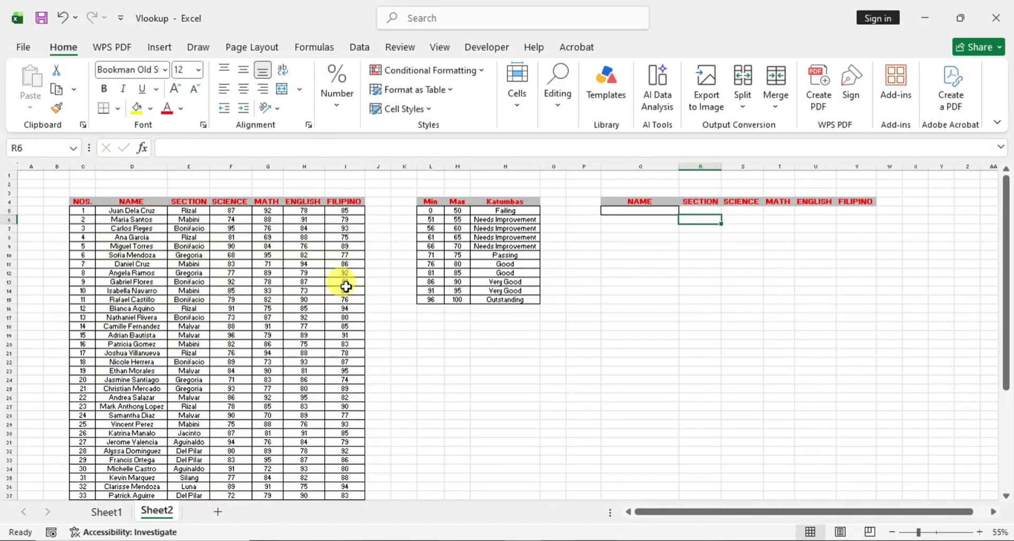
- Copy the first student's name from D5 into Q5 to test the SECTION and SCIENCE lookups
left_click(697, 211)
left_click(635, 210)
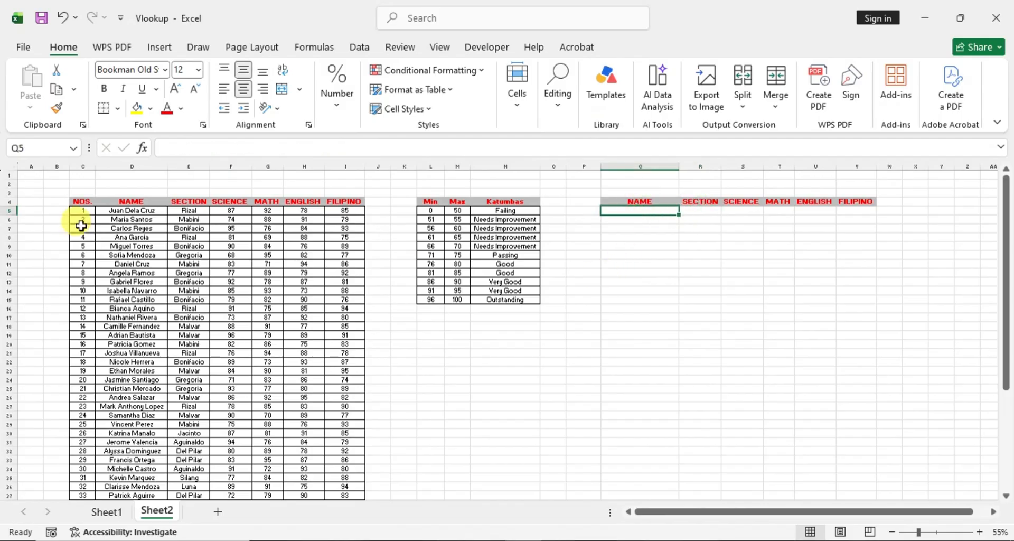
left_click(137, 210)
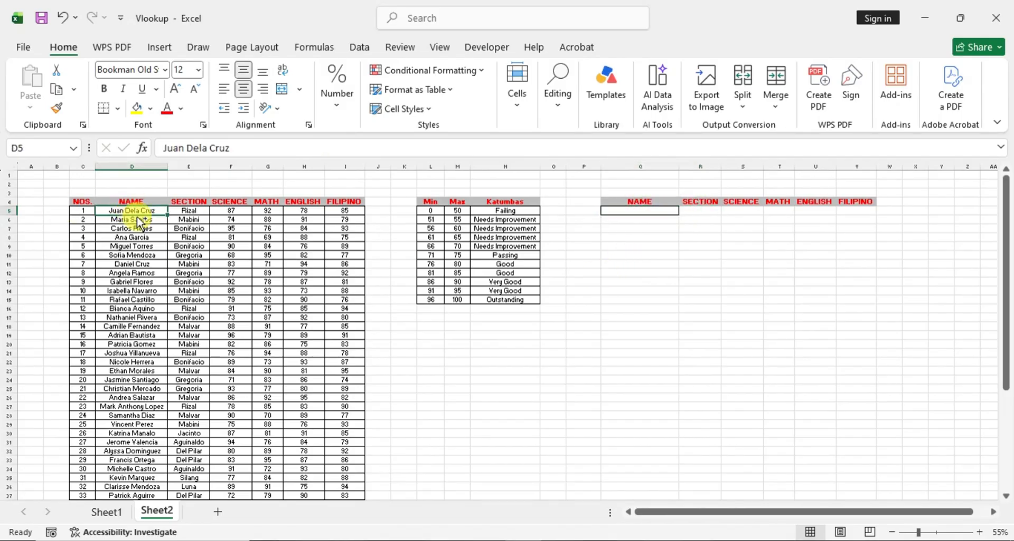
key("ctrl+c")
left_click(634, 211)
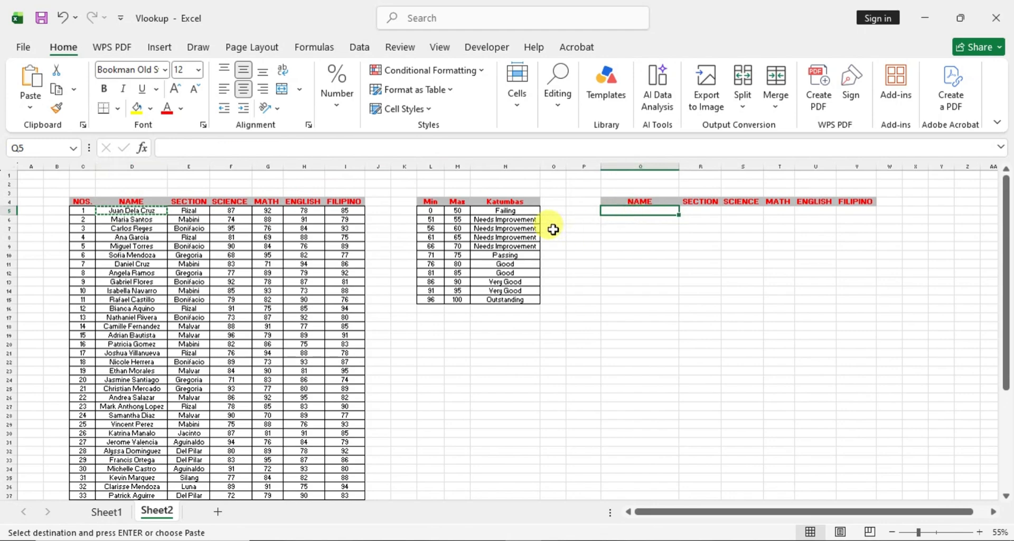
key("ctrl+v")
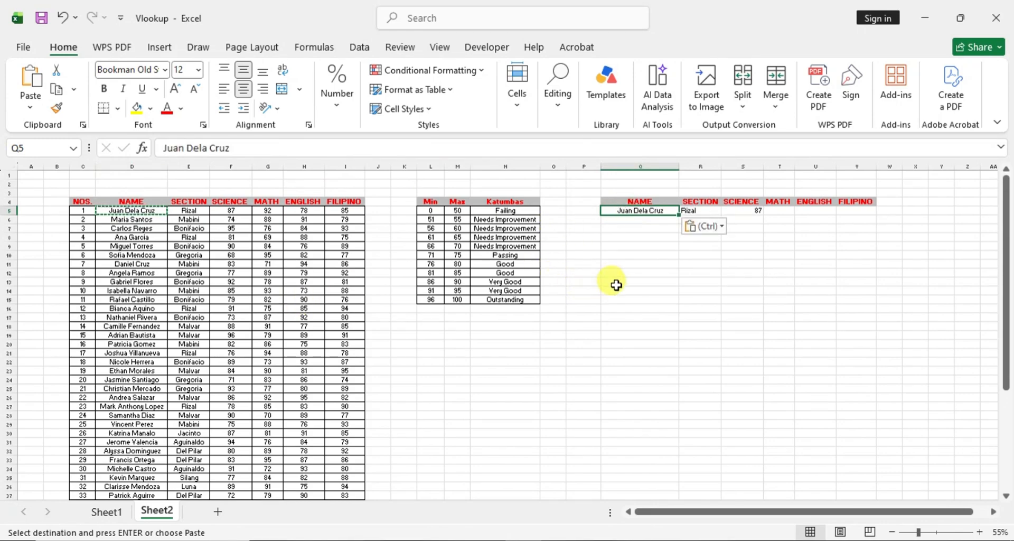
key("Escape")
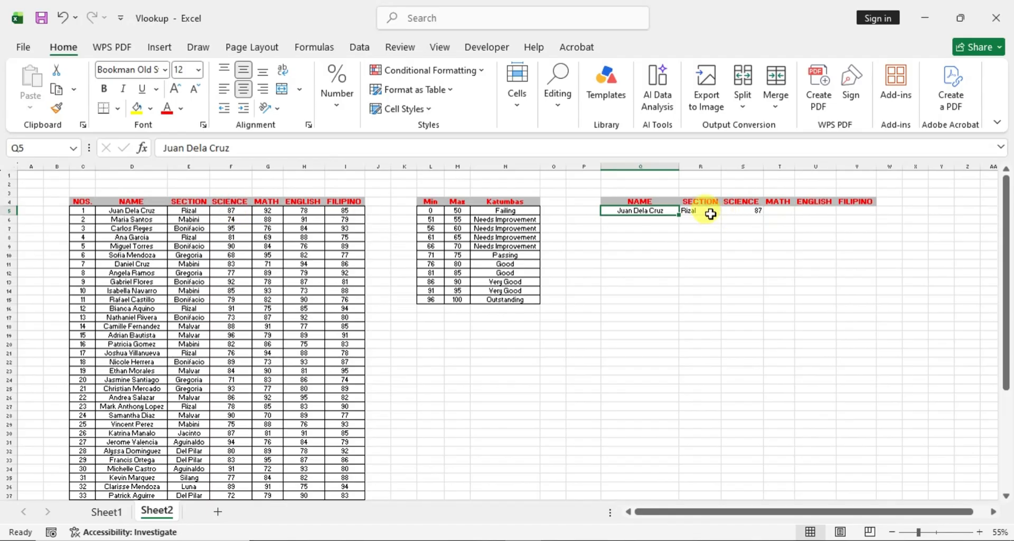
- Center the contents of the lookup table cells Q4:V5 horizontally
left_click_drag(625, 199, 875, 210)
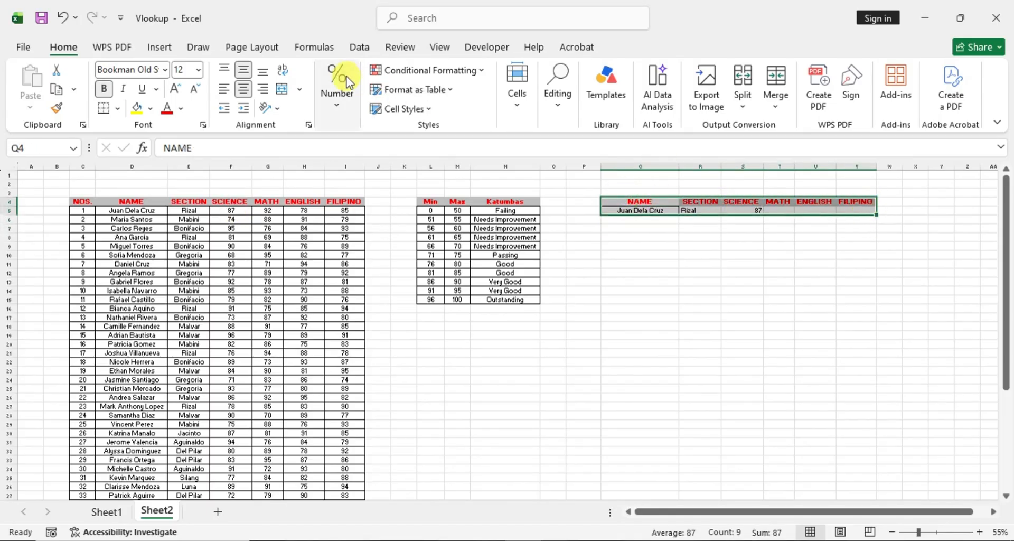
left_click(243, 89)
left_click(242, 89)
left_click(776, 247)
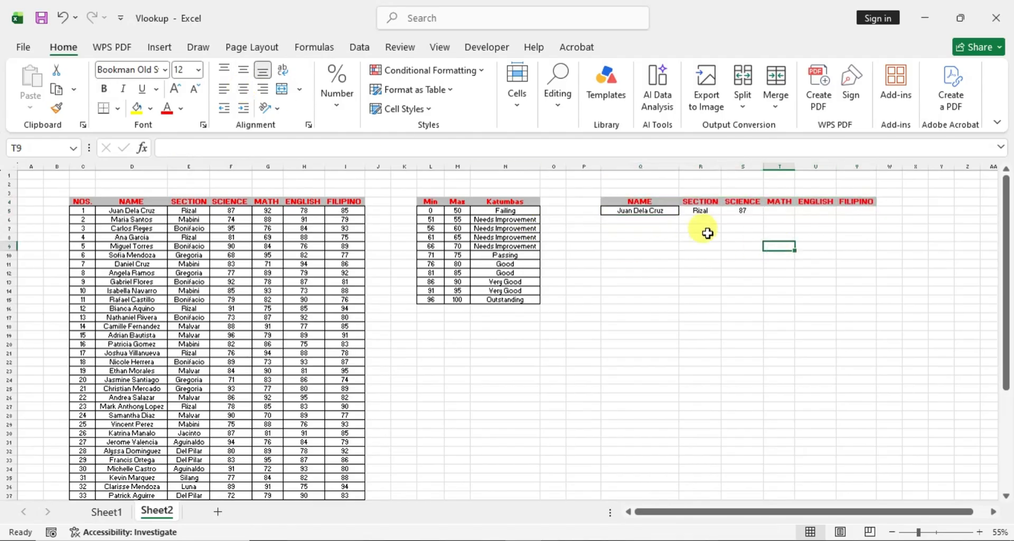
- Start an IFERROR formula in T5 under MATH with a nested VLOOKUP that uses Q5 as the lookup value
left_click(756, 209)
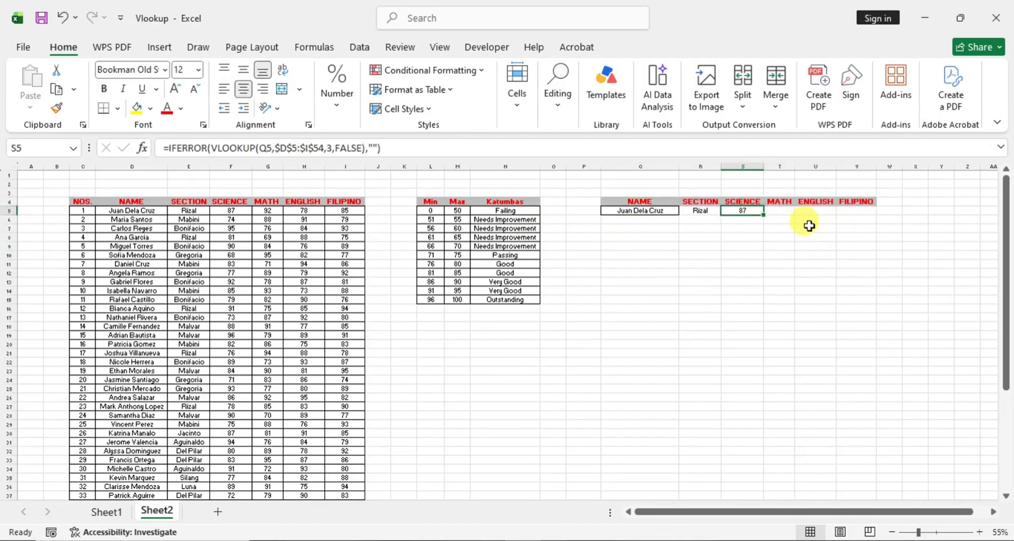
left_click(784, 212)
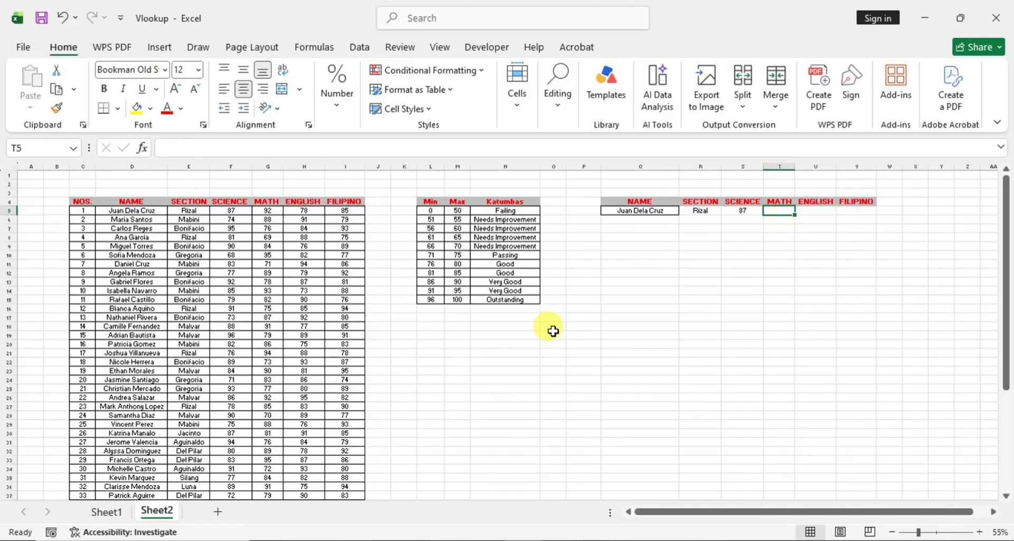
type("=")
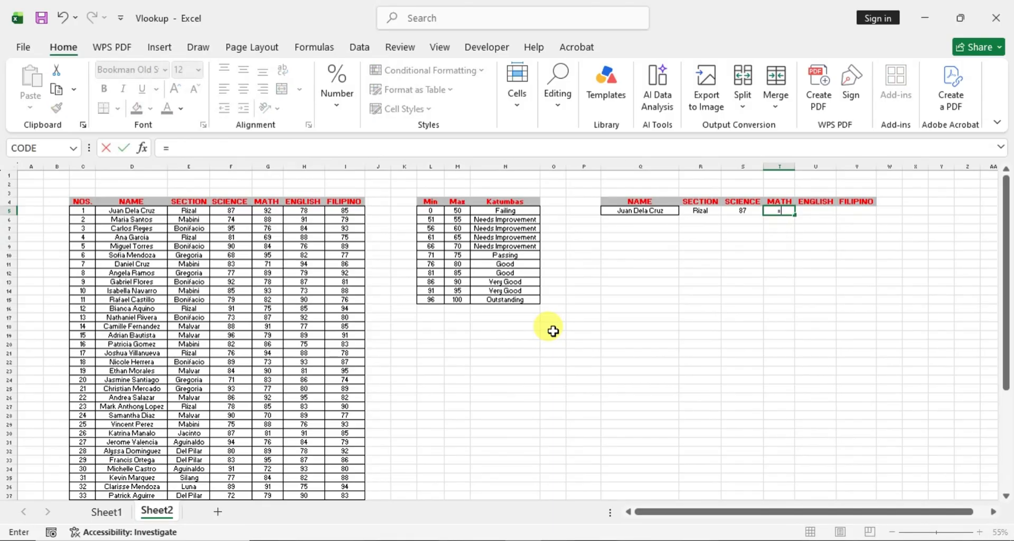
type("IFERROR(")
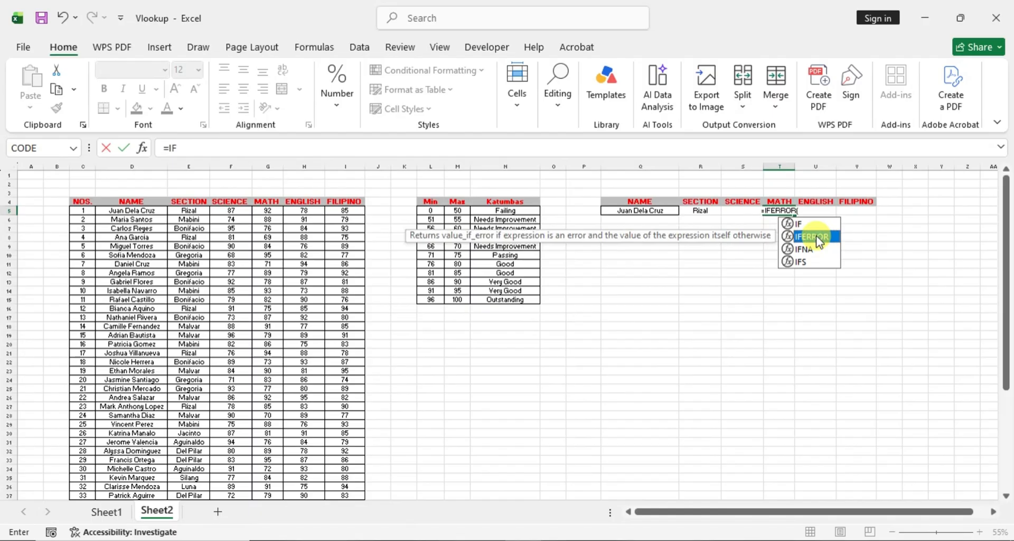
double_click(810, 237)
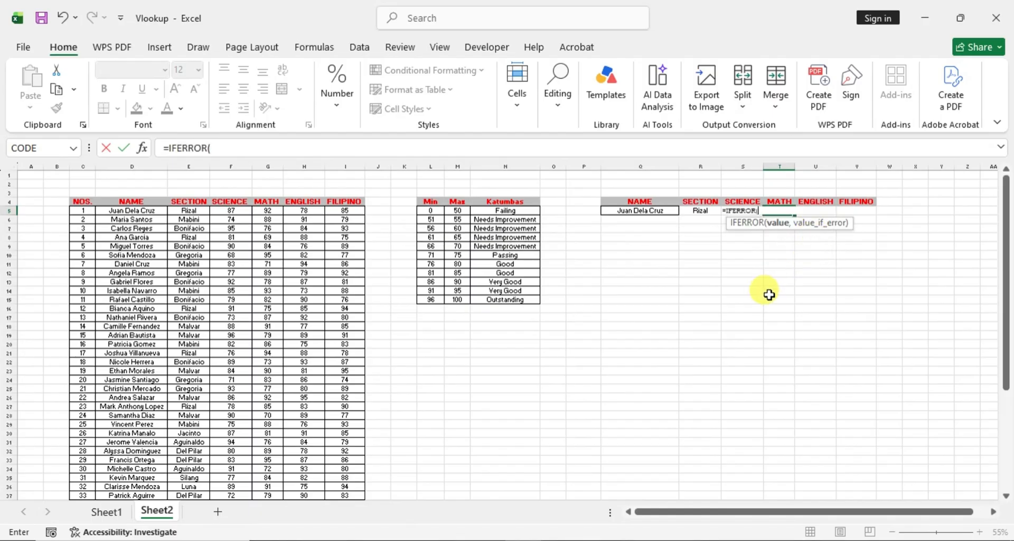
type("Vloo")
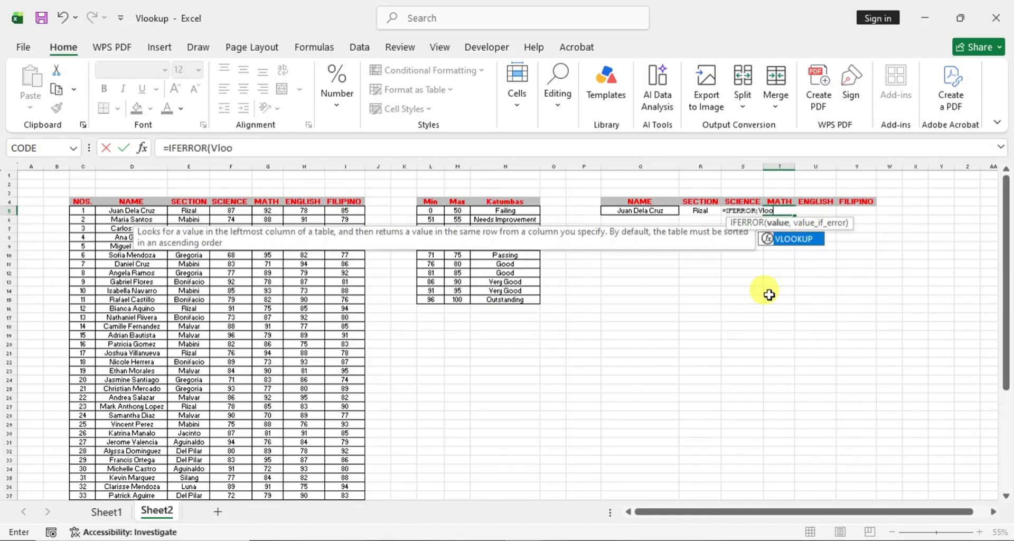
double_click(790, 239)
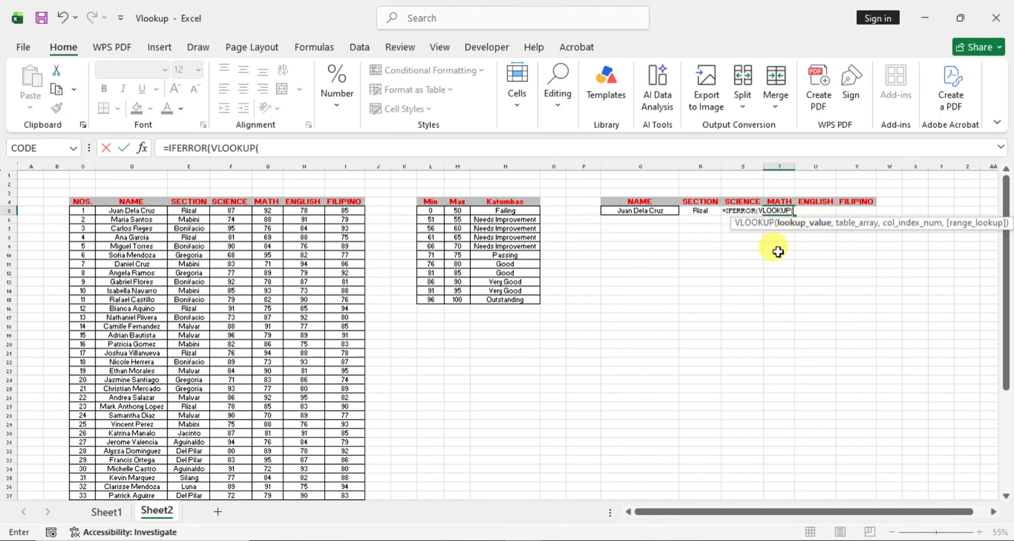
left_click(655, 210)
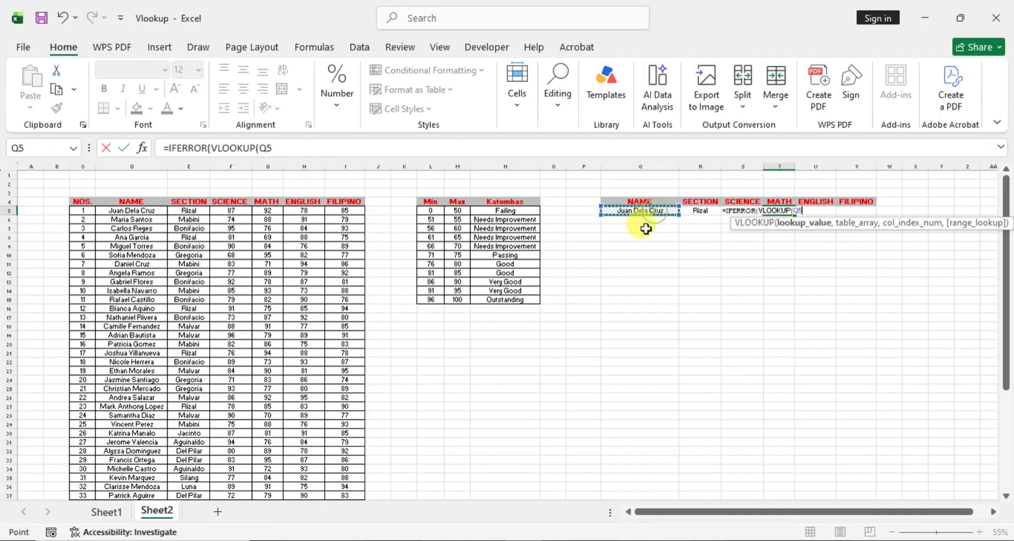
type(",")
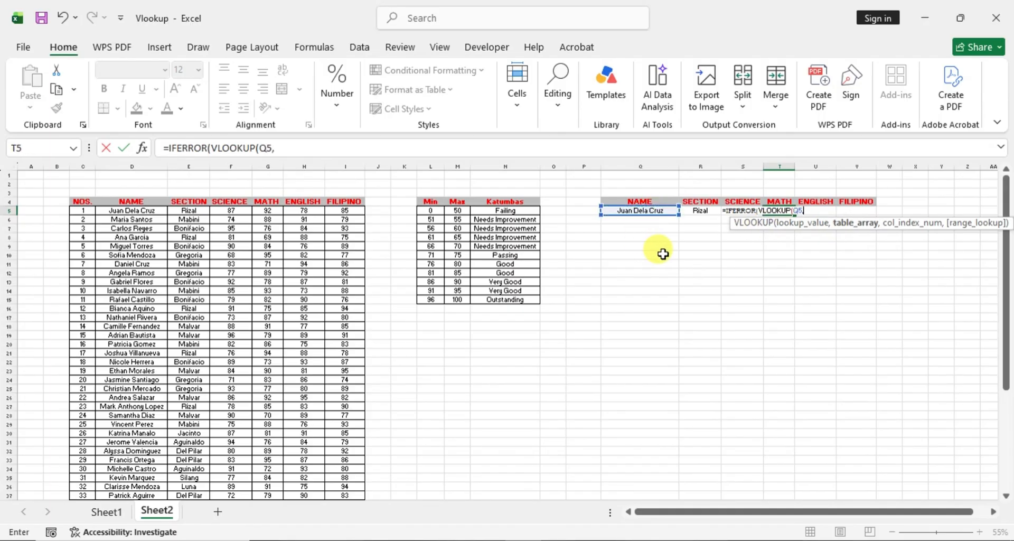
- Complete the nested VLOOKUP in T5 with the absolute table array $D$5:$I$54, column index 4 and False for an exact match
left_click(123, 209)
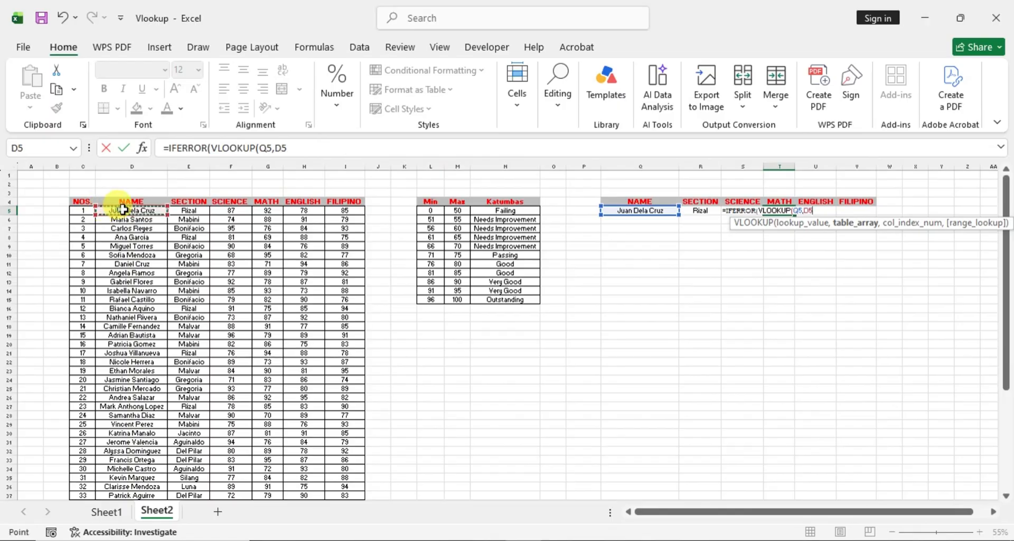
left_click_drag(123, 210, 355, 467)
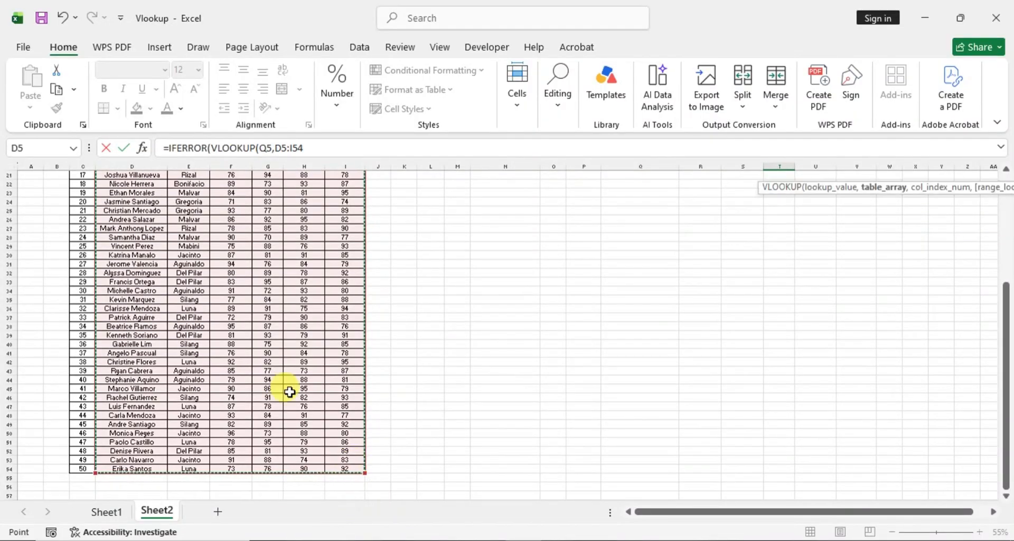
scroll(837, 350, "up", 7)
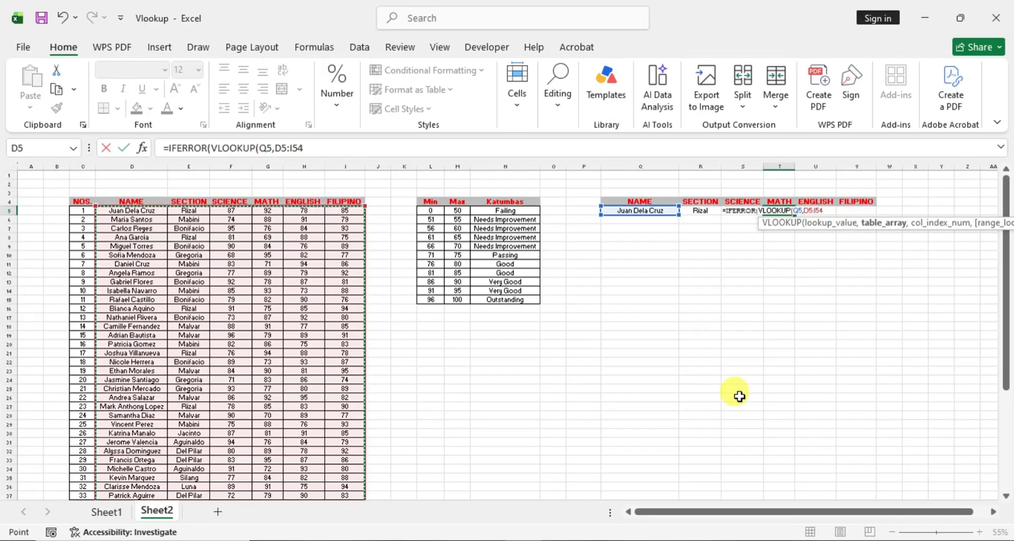
key("F4")
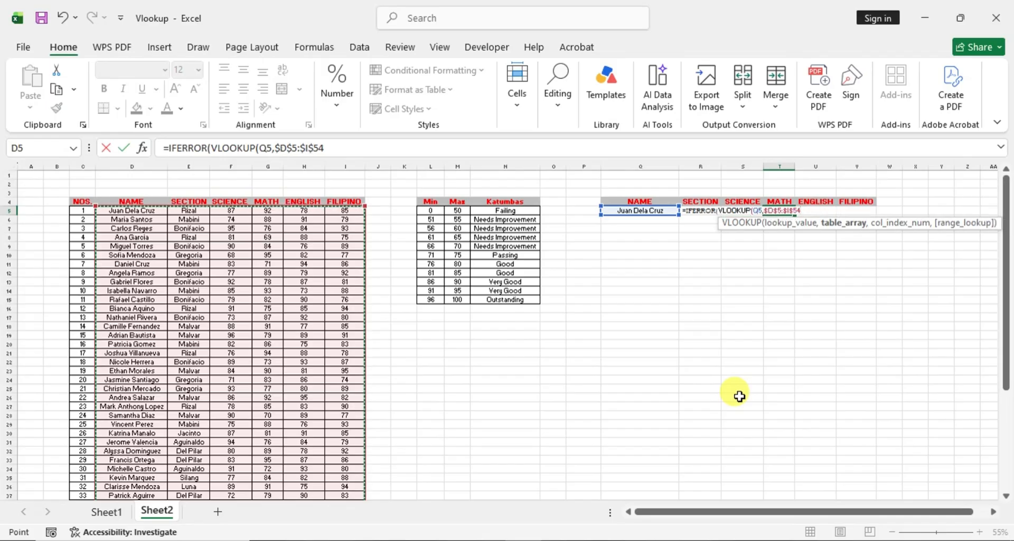
type(",4")
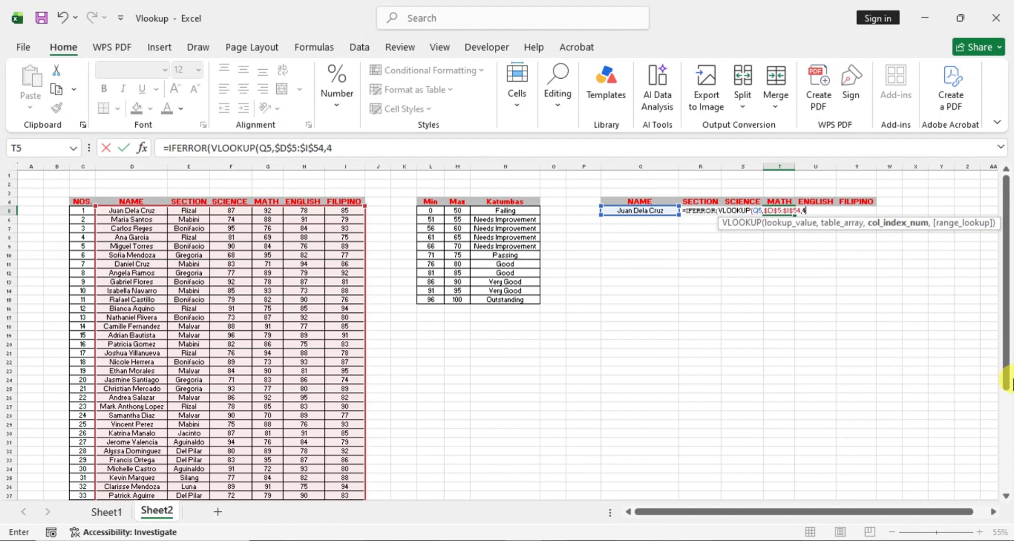
type(",Fa")
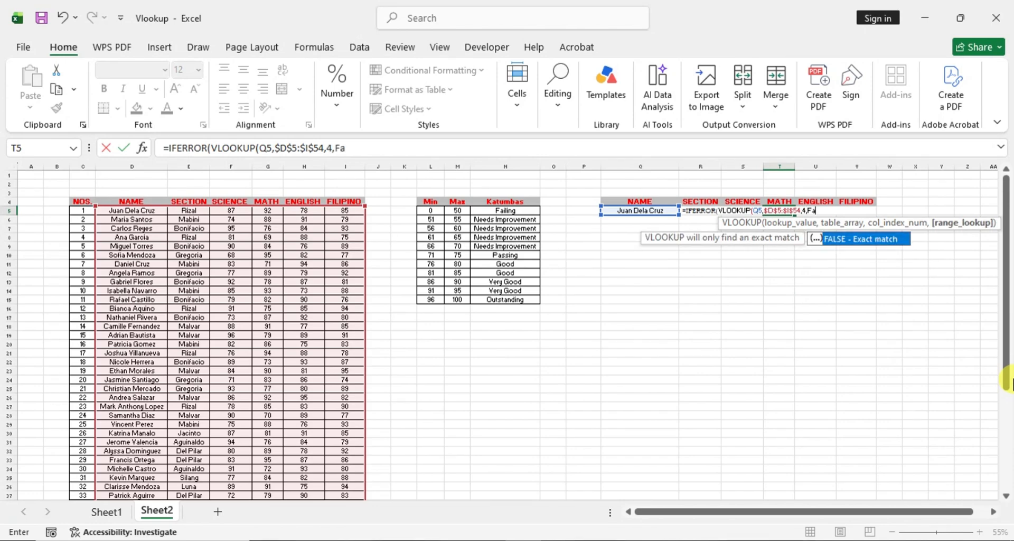
type("lse)")
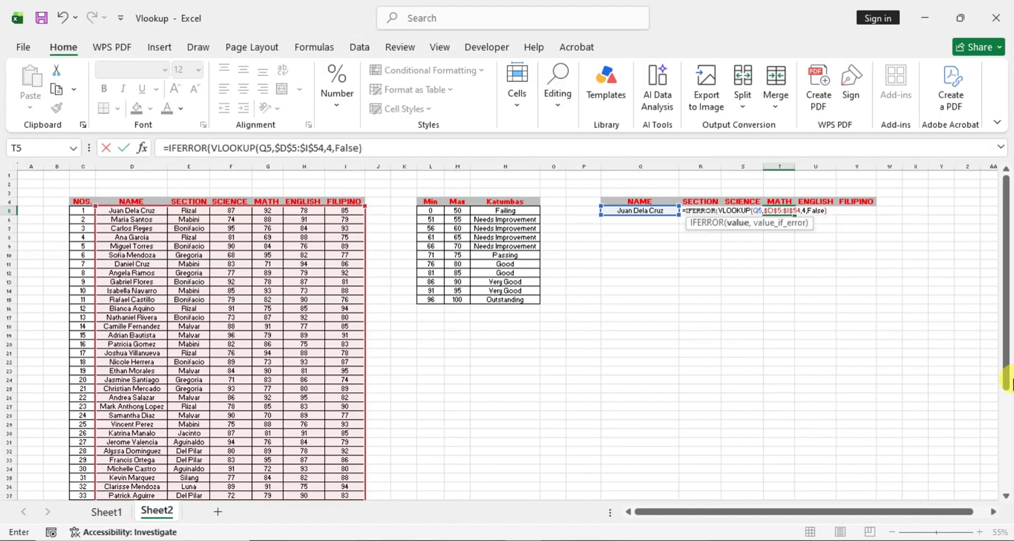
type(",\"\")")
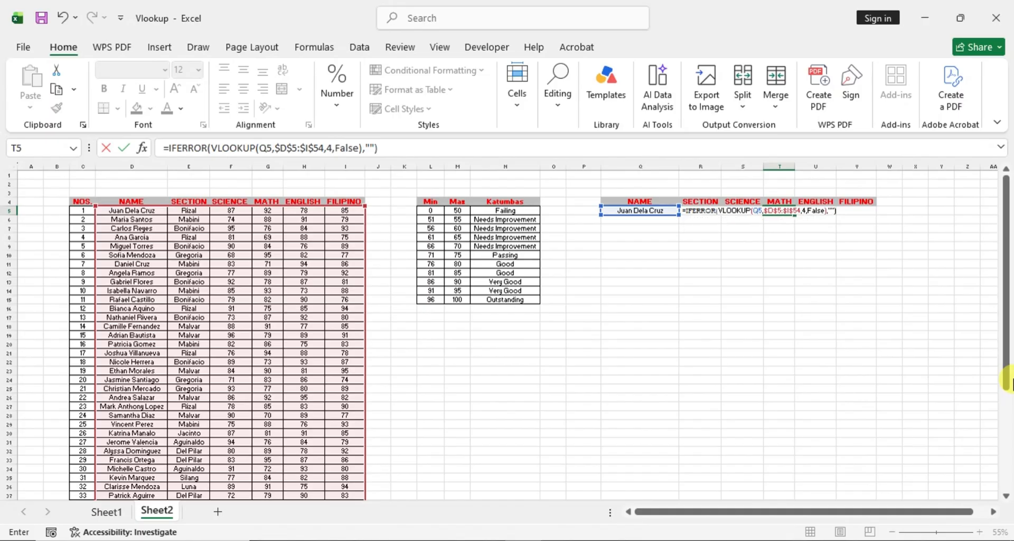
- Finish the IFERROR formula in T5 with an empty string "" as the value if error
key("Return")
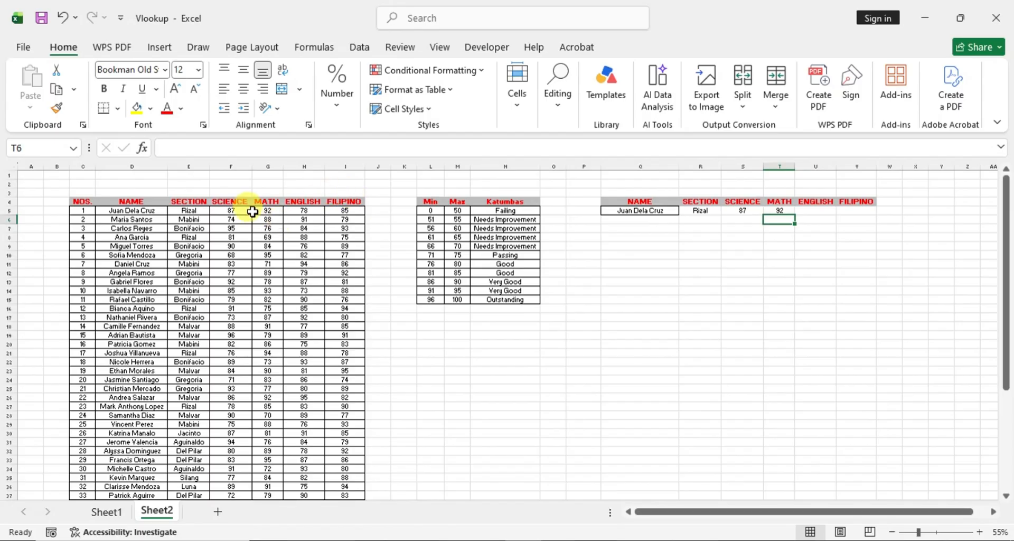
- Start an IFERROR formula in U5 under ENGLISH with a nested VLOOKUP that uses Q5 as the lookup value
left_click(818, 212)
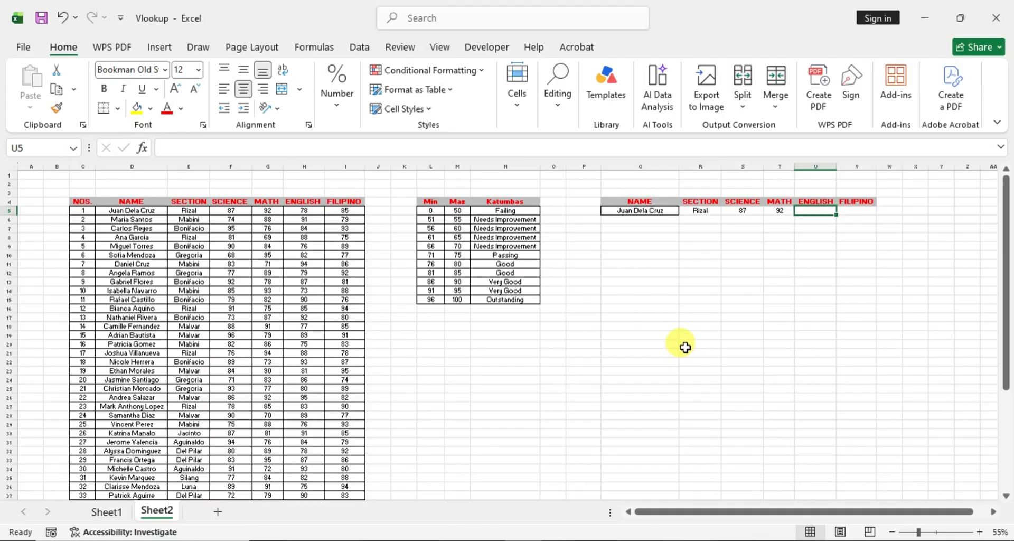
type("=")
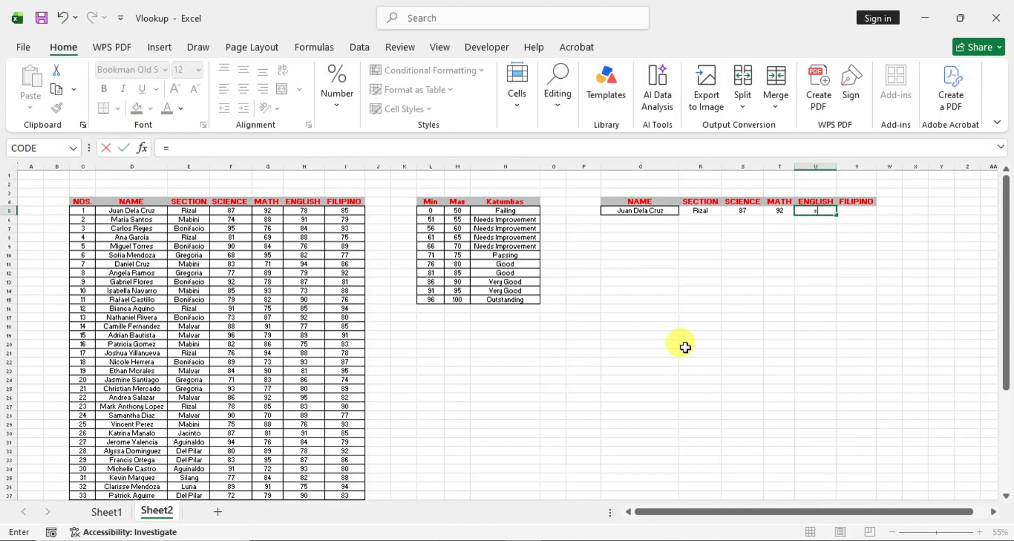
type("IF")
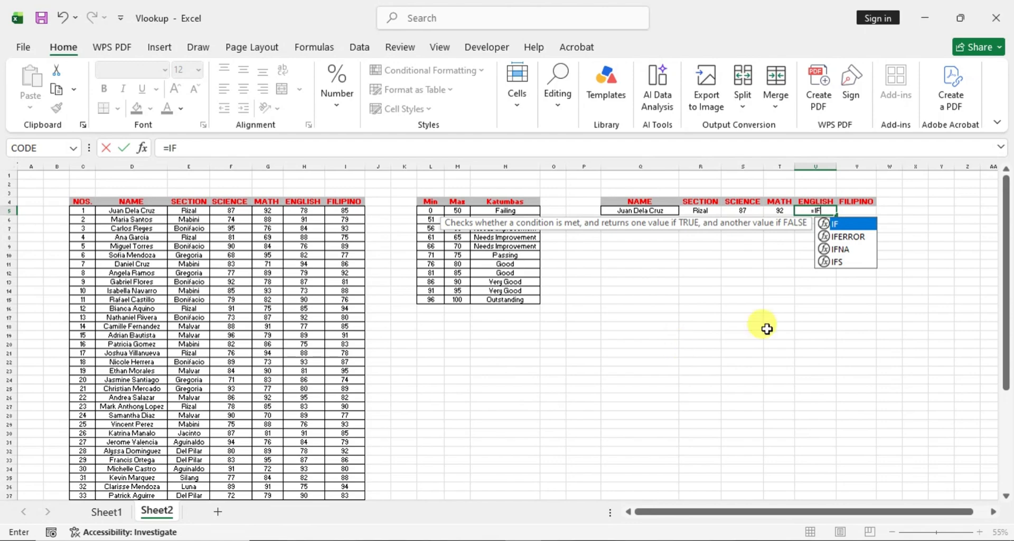
left_click(844, 236)
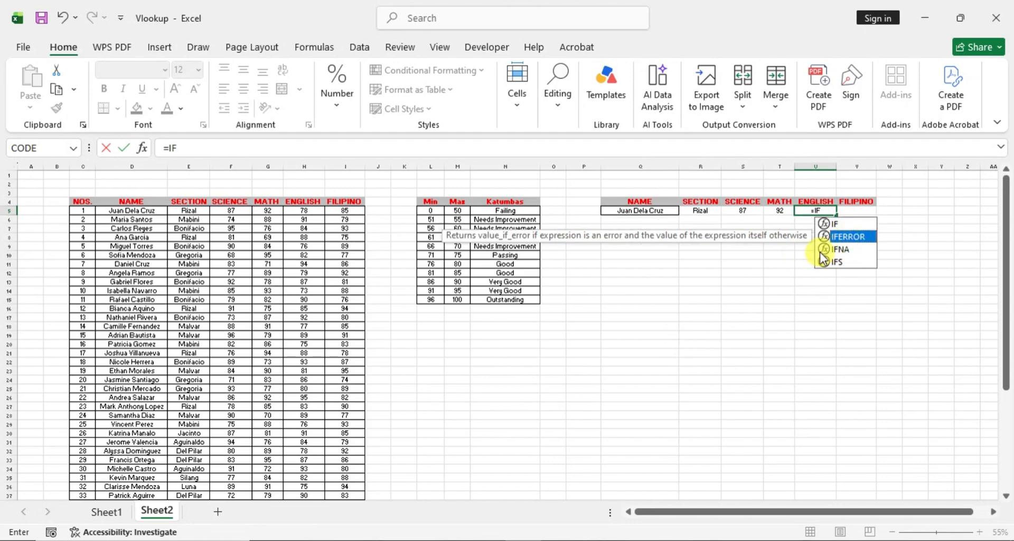
double_click(859, 235)
type("vlook")
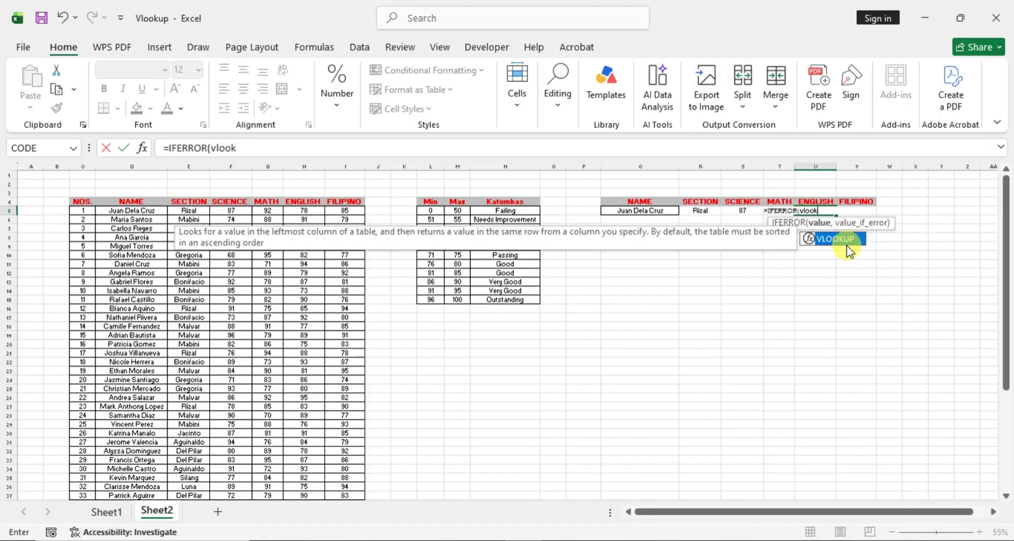
double_click(845, 239)
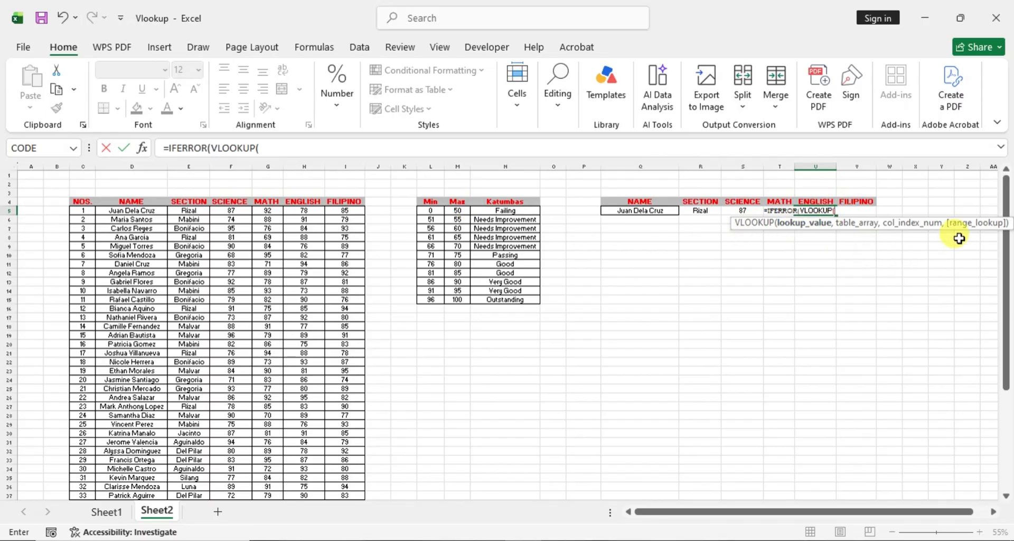
left_click(650, 210)
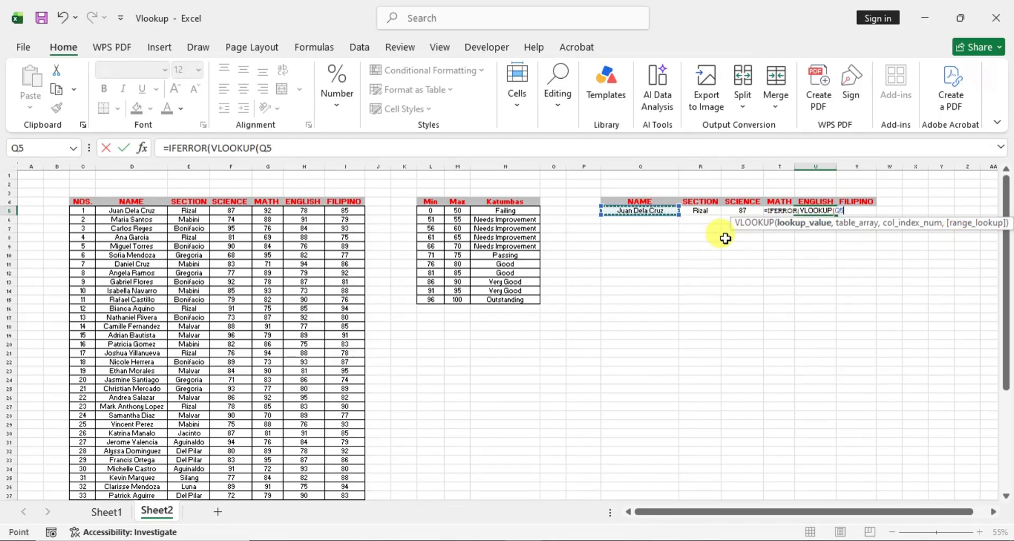
type(",")
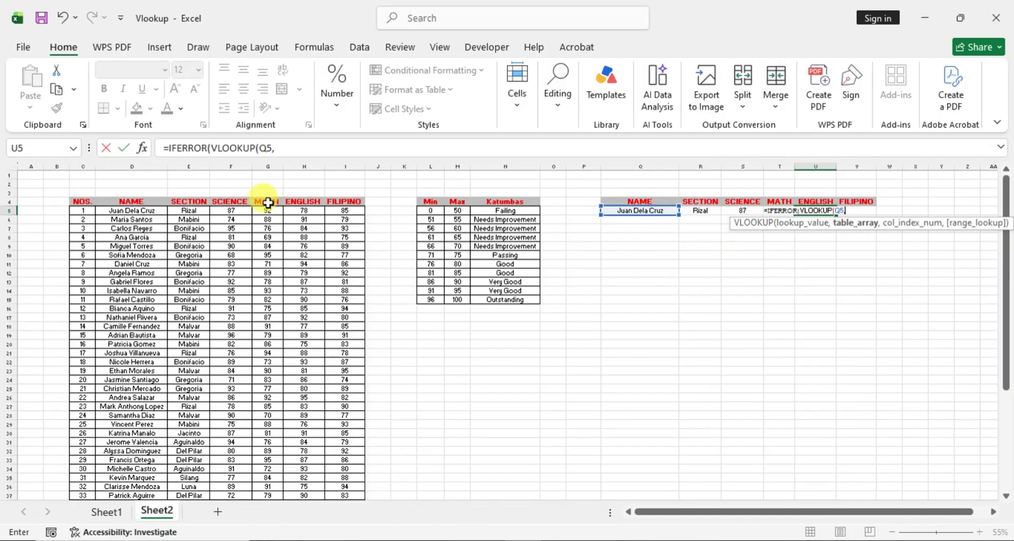
- Complete the U5 formula with absolute table array $D$5:$I$54, column index 5, False for exact match, and an empty string "" as the value if error
left_click_drag(117, 209, 338, 485)
scroll(634, 285, "up", 6)
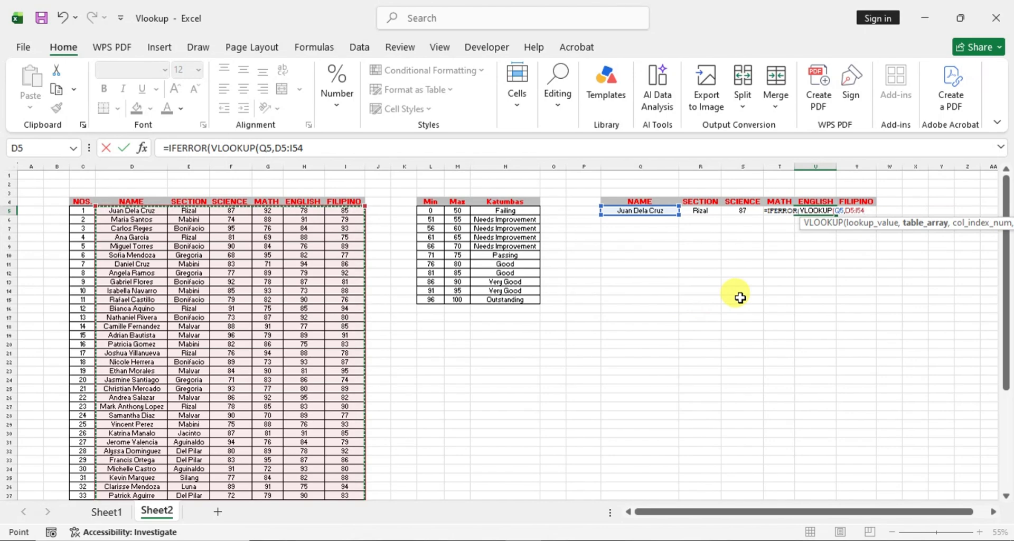
key("F4")
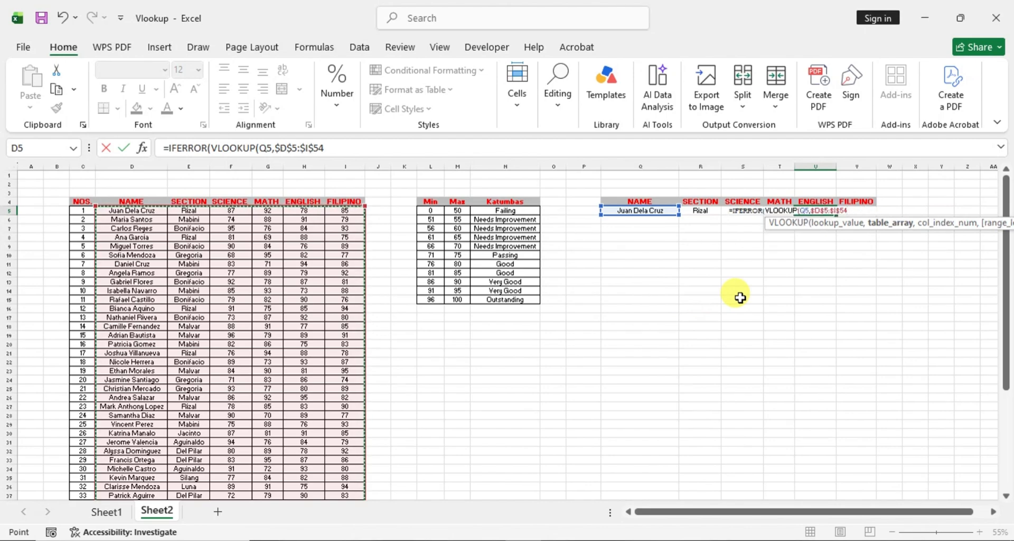
type(",")
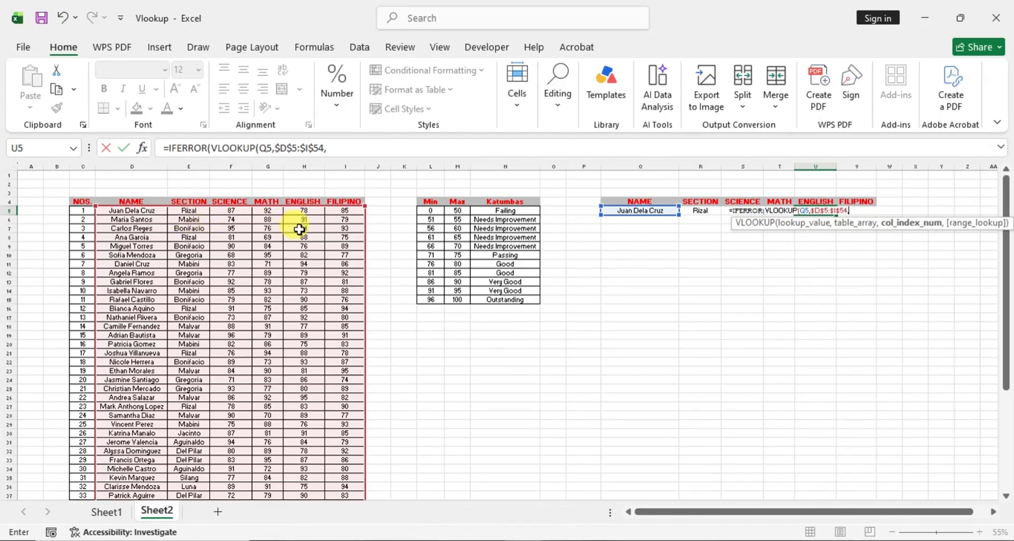
type("5,")
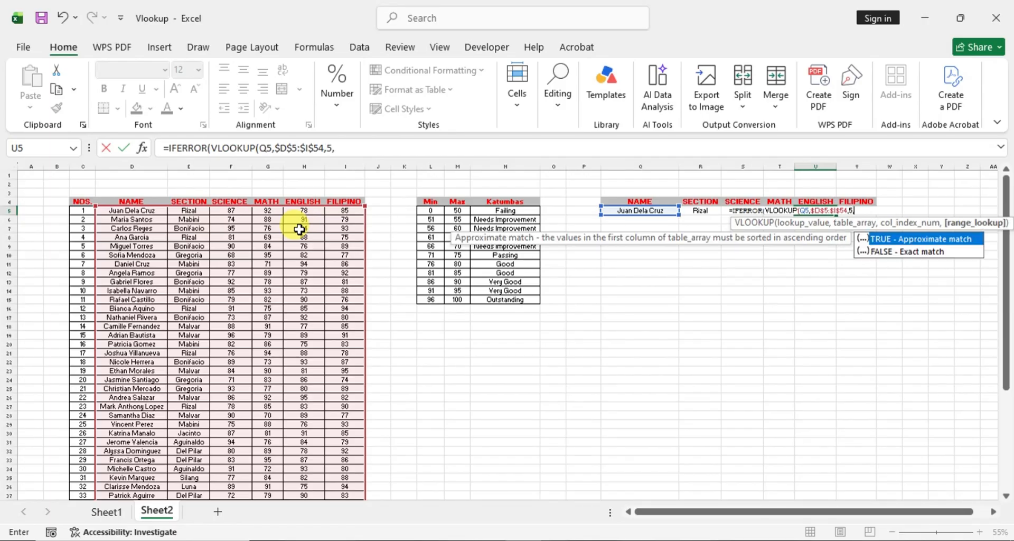
type("Fal")
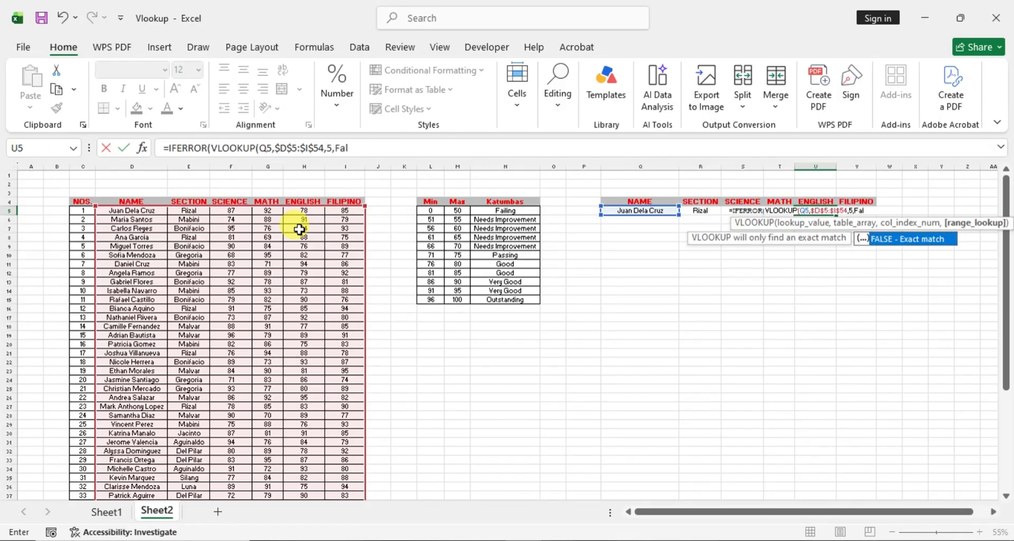
type("se),\"")
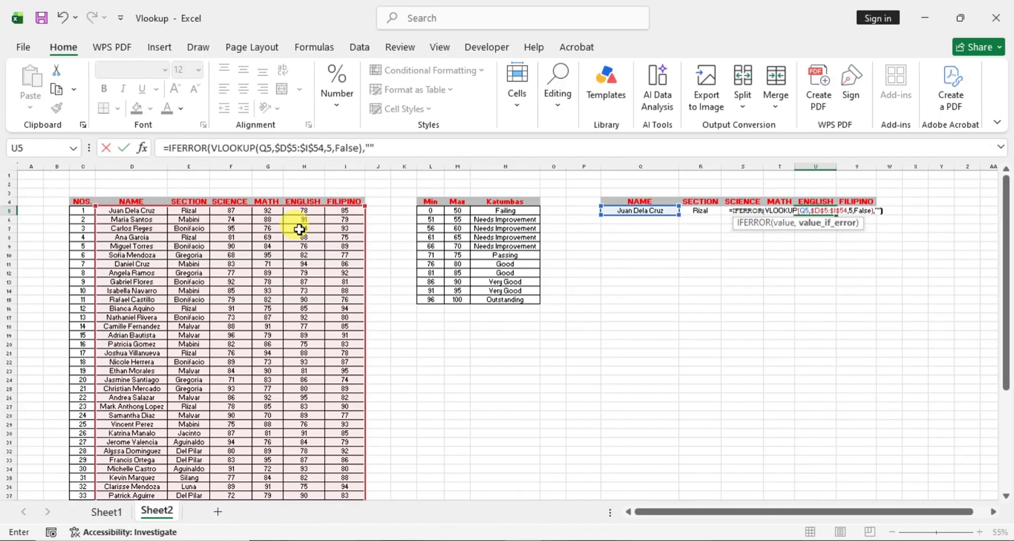
key("Return")
left_click(306, 211)
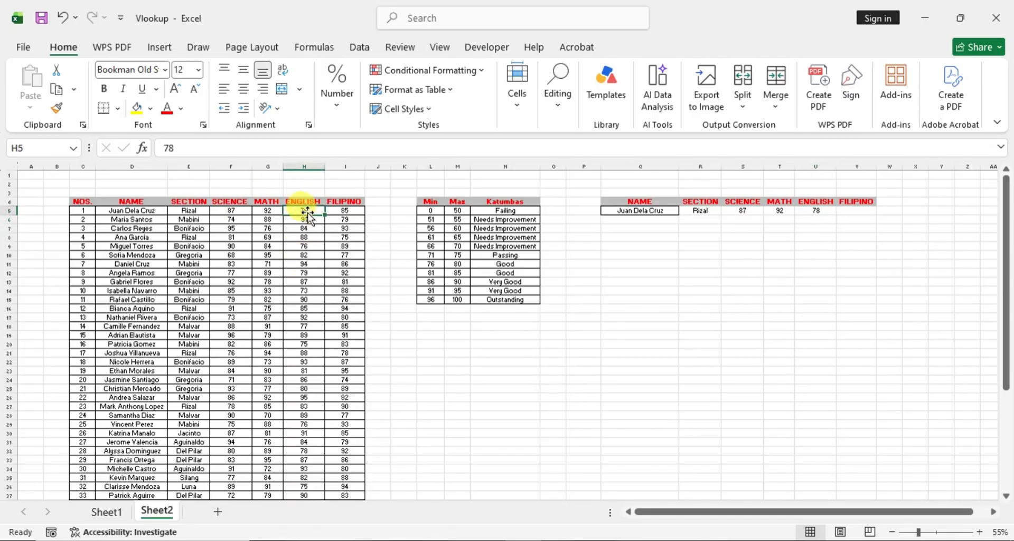
- Start an IFERROR formula in V5 under FILIPINO with a nested VLOOKUP that uses Q5 as the lookup value
left_click(866, 212)
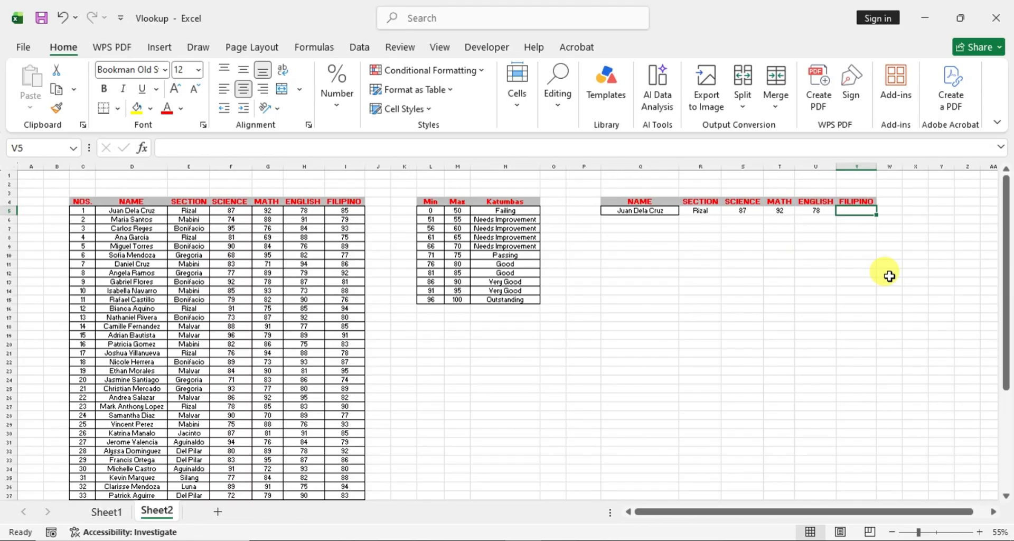
type("=")
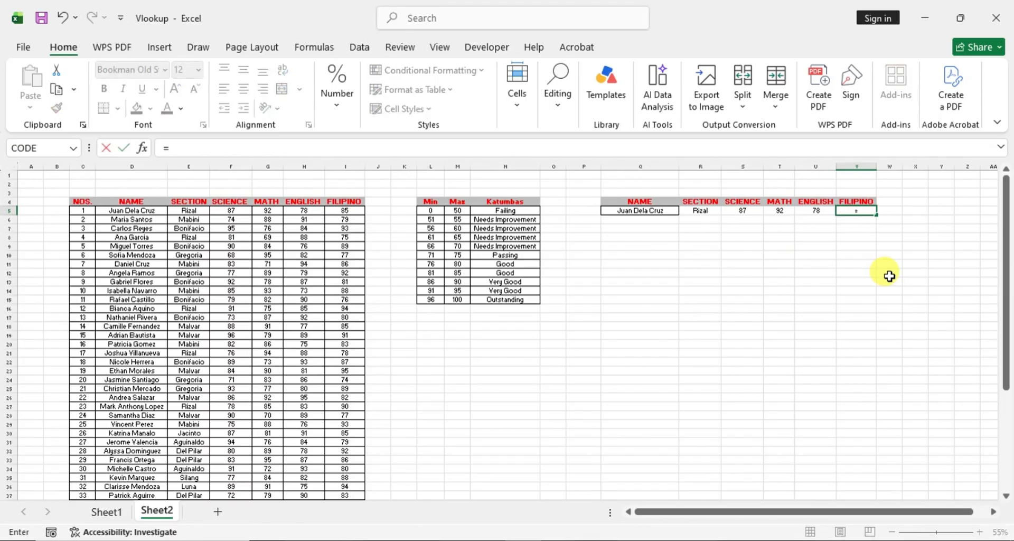
type("if")
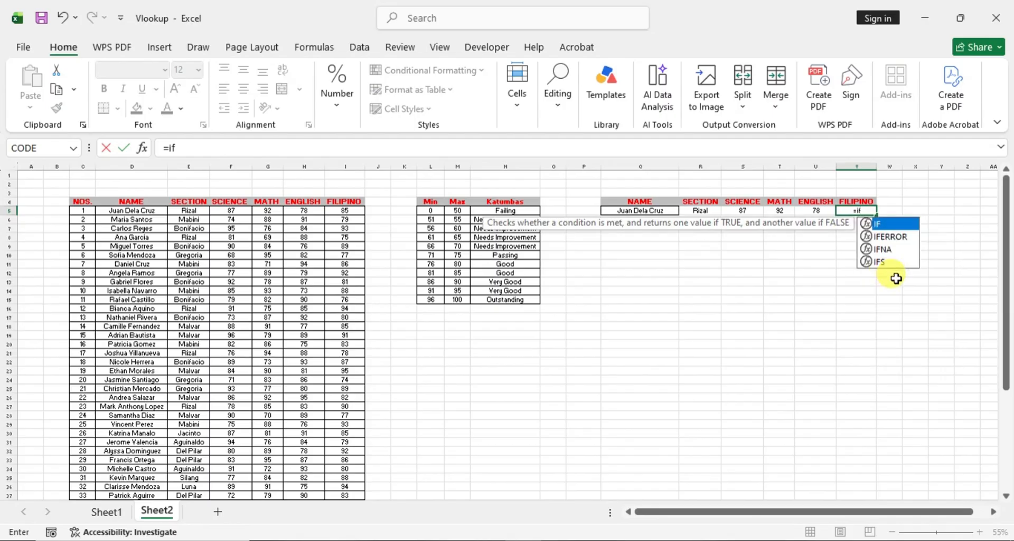
double_click(895, 238)
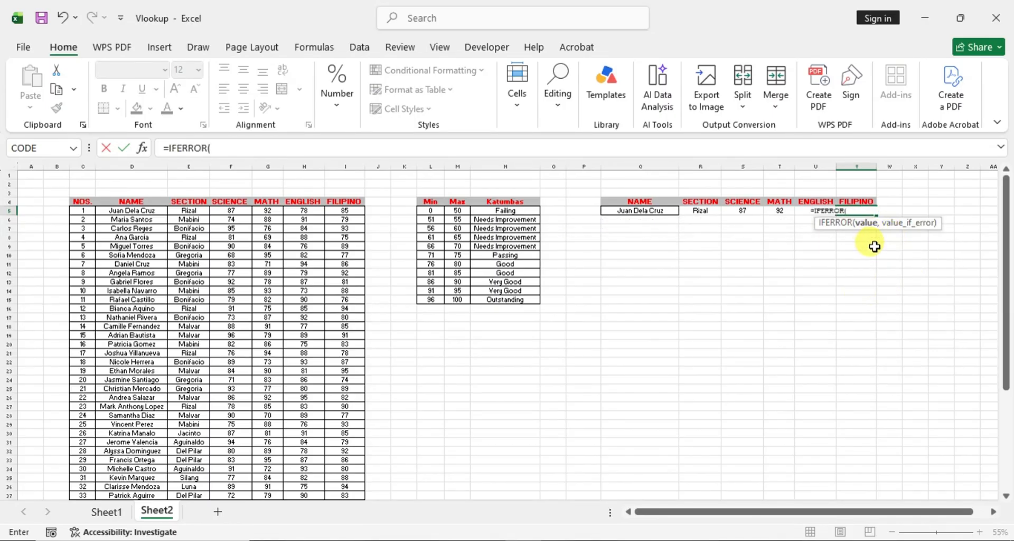
type("l")
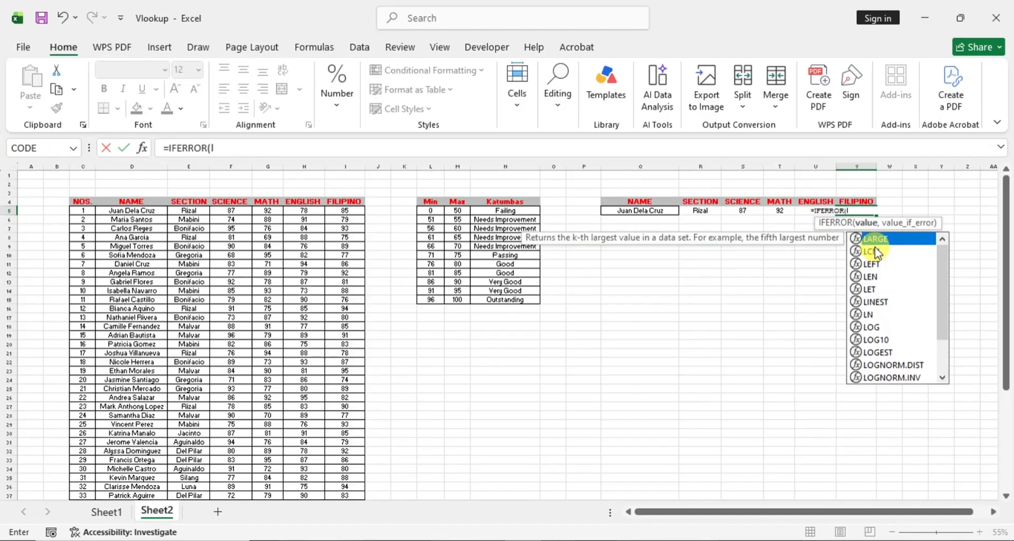
key("BackSpace")
type("vlo")
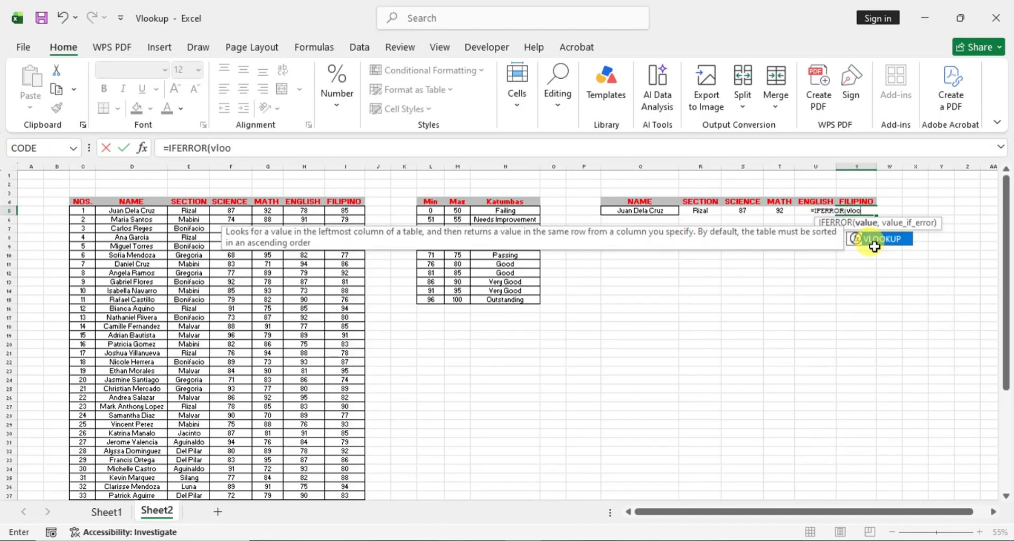
type("o")
double_click(874, 240)
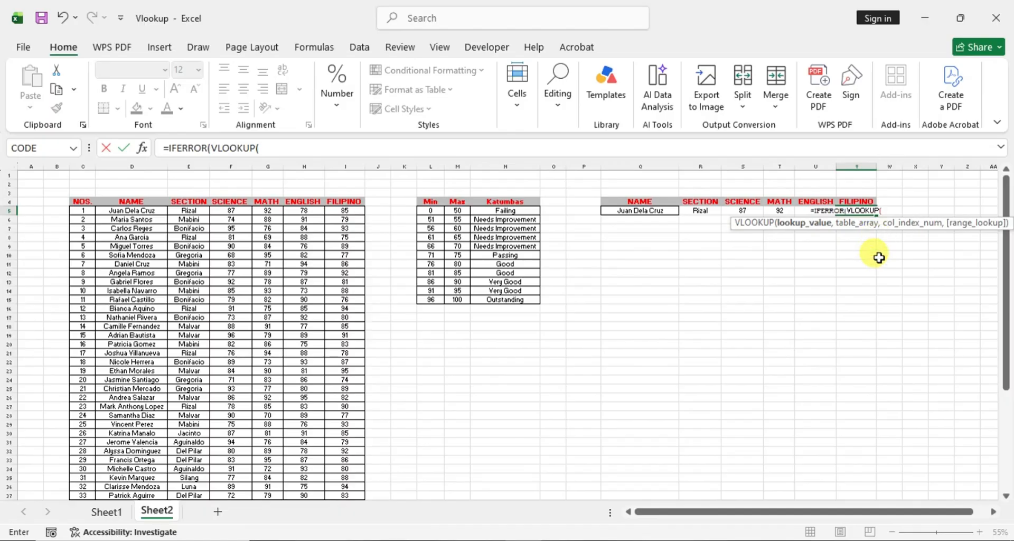
left_click(658, 211)
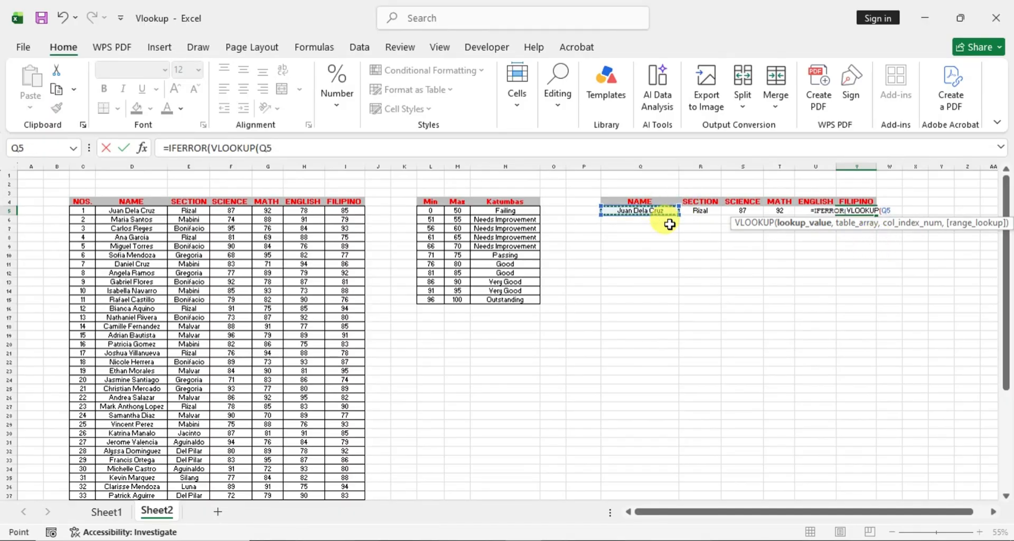
type(",")
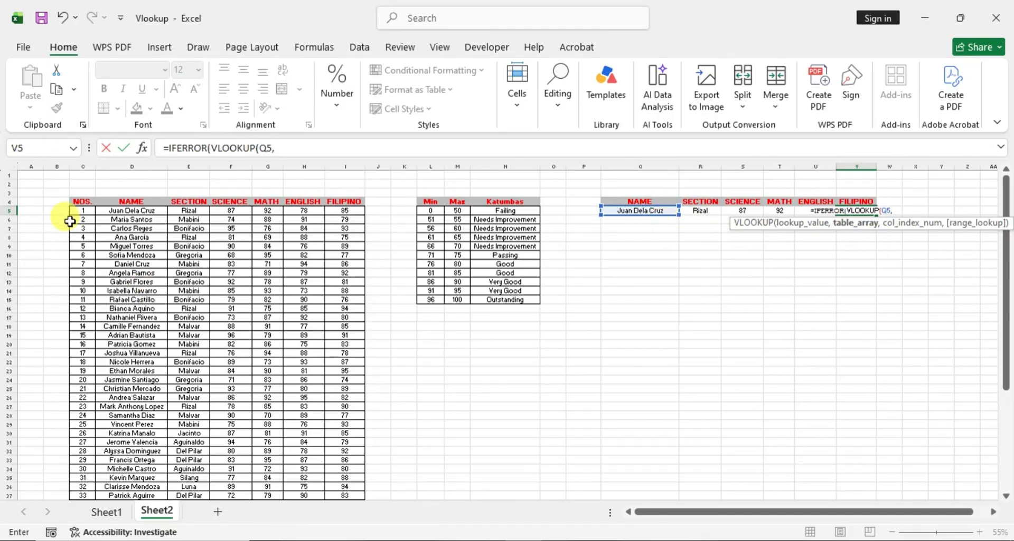
- Complete the nested VLOOKUP in V5 with the absolute table array $D$5:$I$54, column index 6 and False for an exact match
left_click_drag(113, 210, 335, 482)
scroll(663, 373, "up", 6)
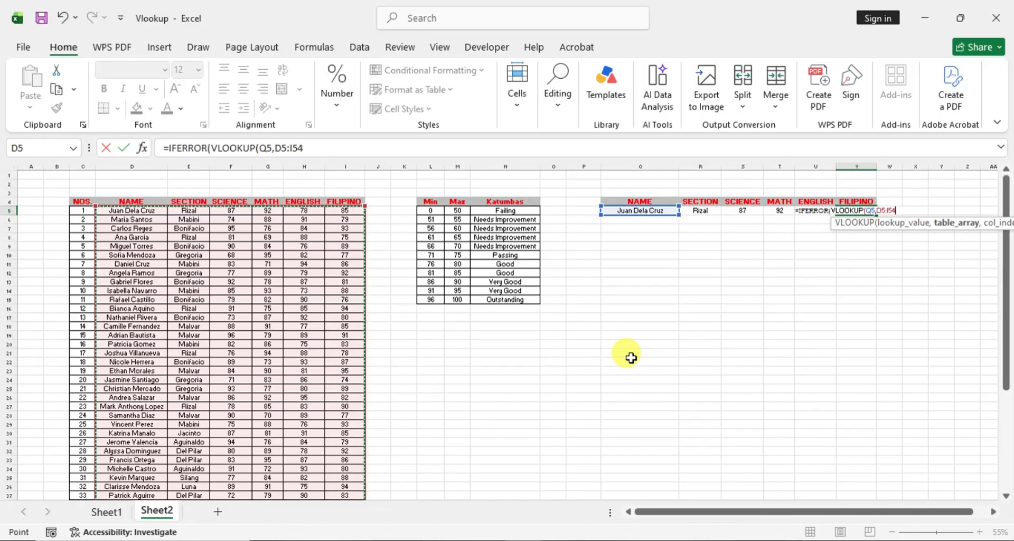
key("F4")
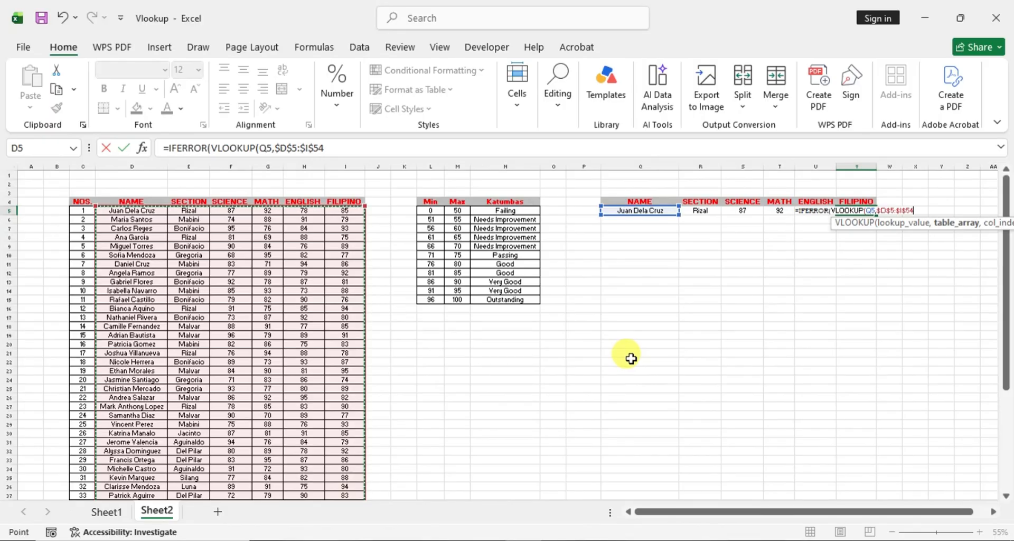
type(",")
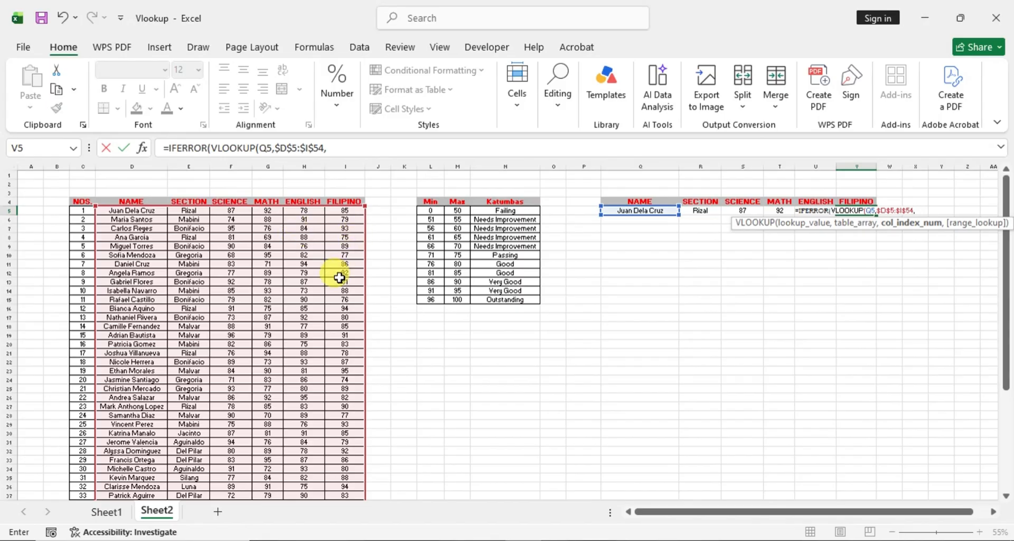
type("6")
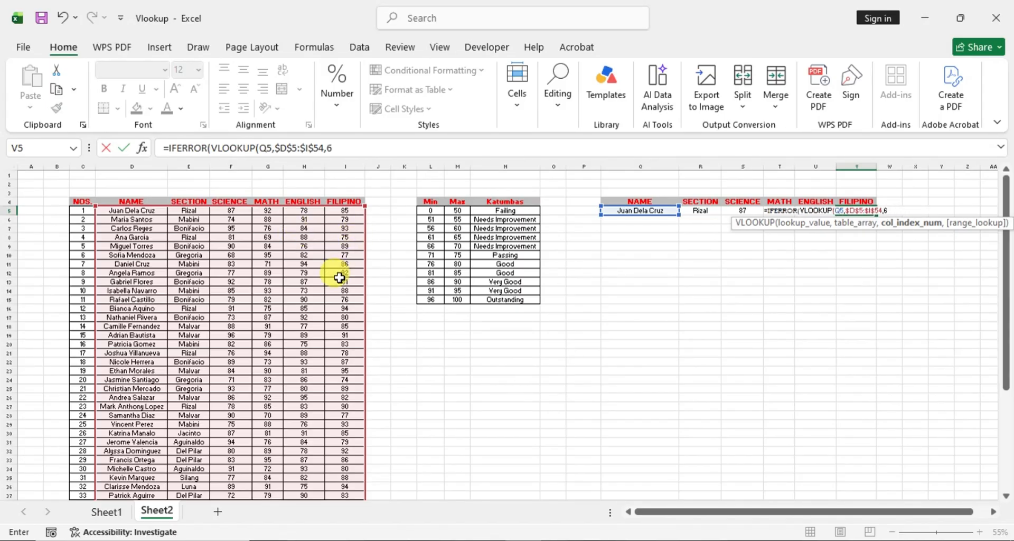
type(",Fal")
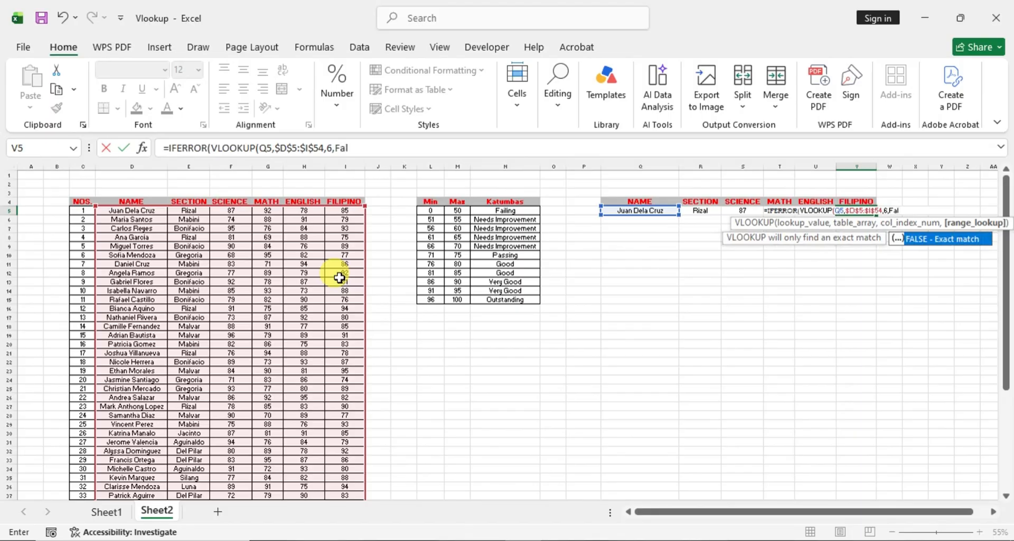
type("se)")
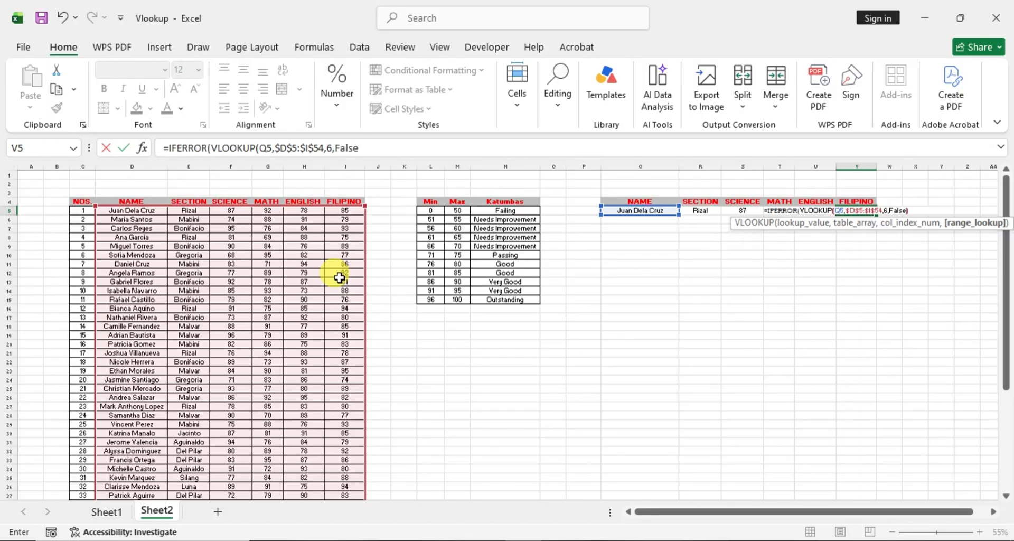
type(",")
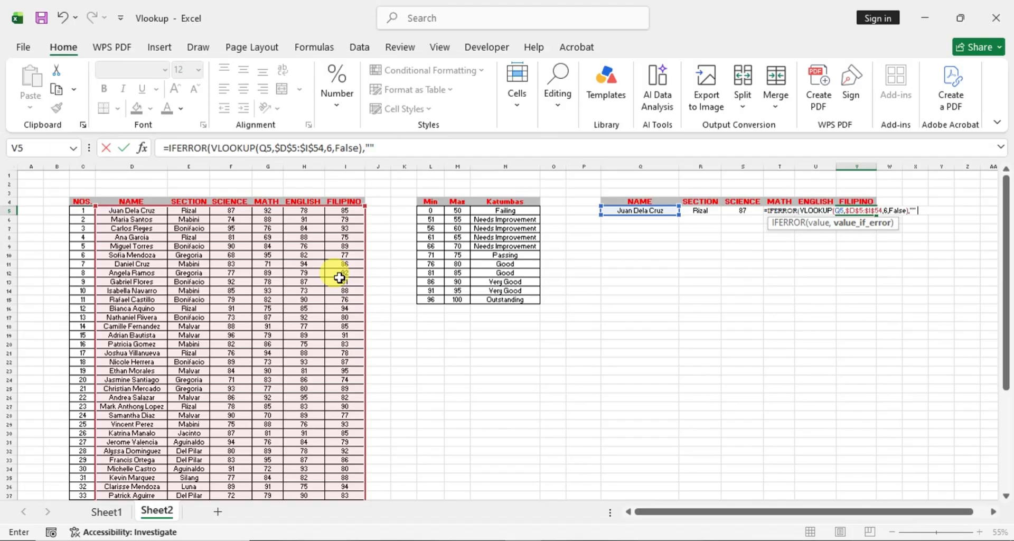
type("\"\"")
- Finish the IFERROR formula in V5 with an empty string "" as the value if error
key("Return")
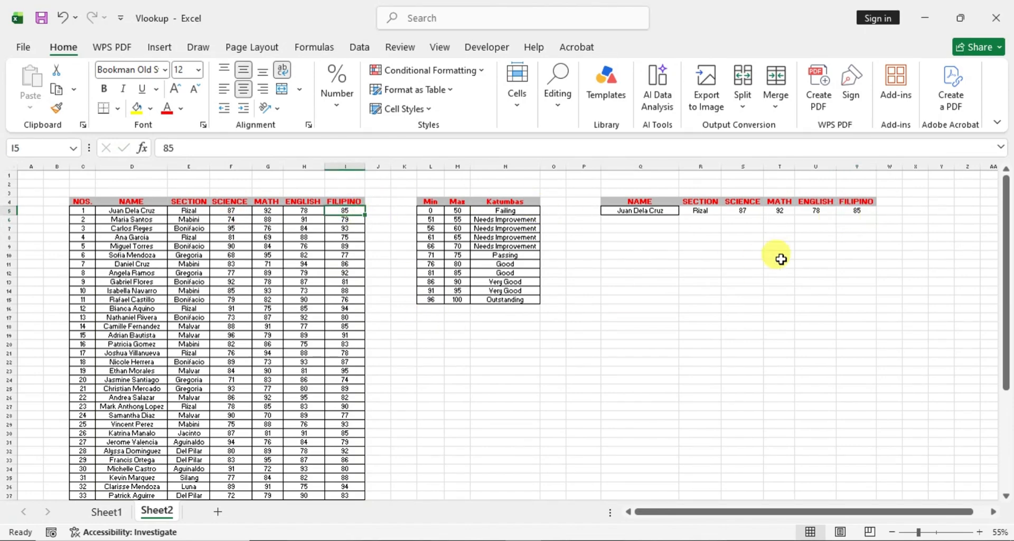
left_click(808, 254)
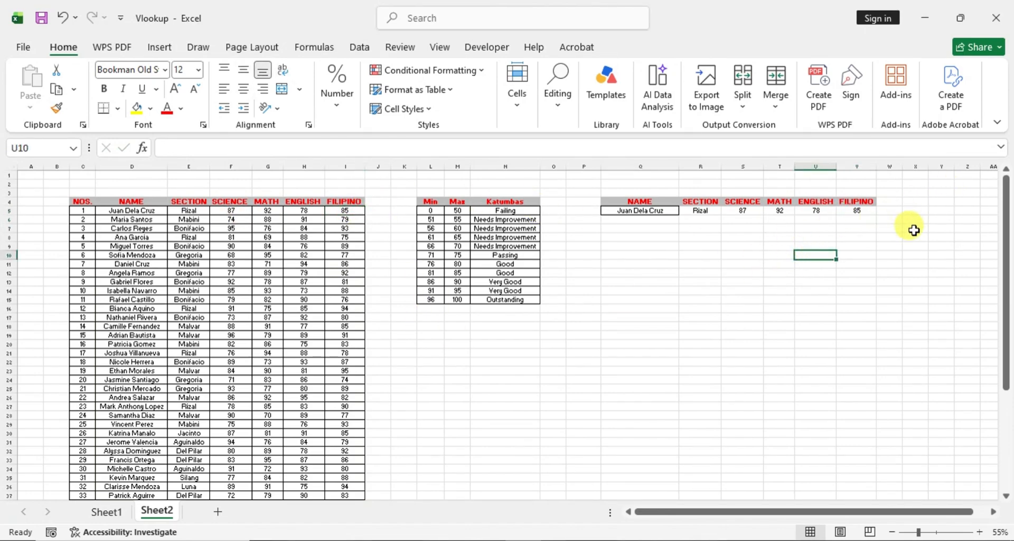
- Enter the header Average in W4 beside FILIPINO and widen column W slightly
left_click_drag(787, 512, 809, 515)
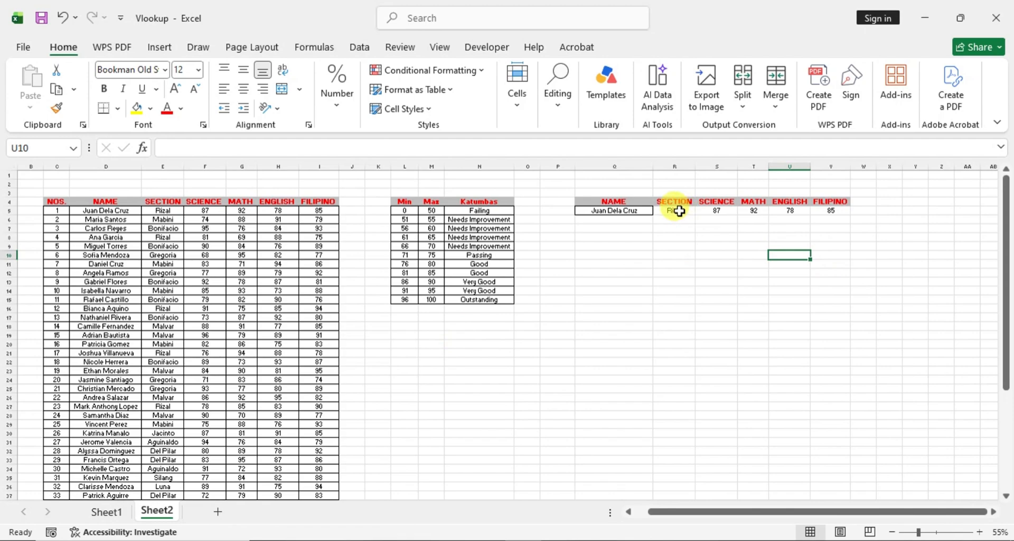
left_click(869, 202)
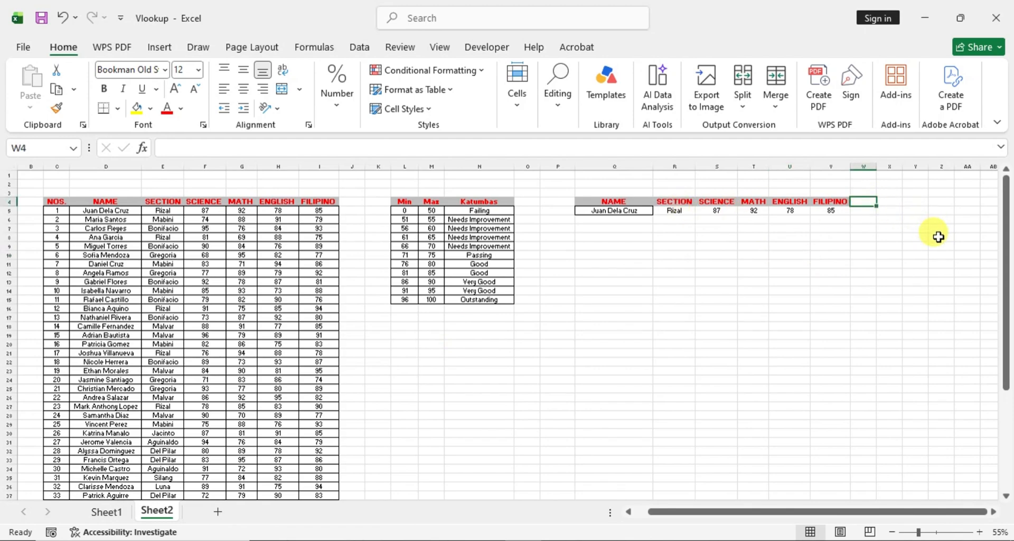
type("Averag")
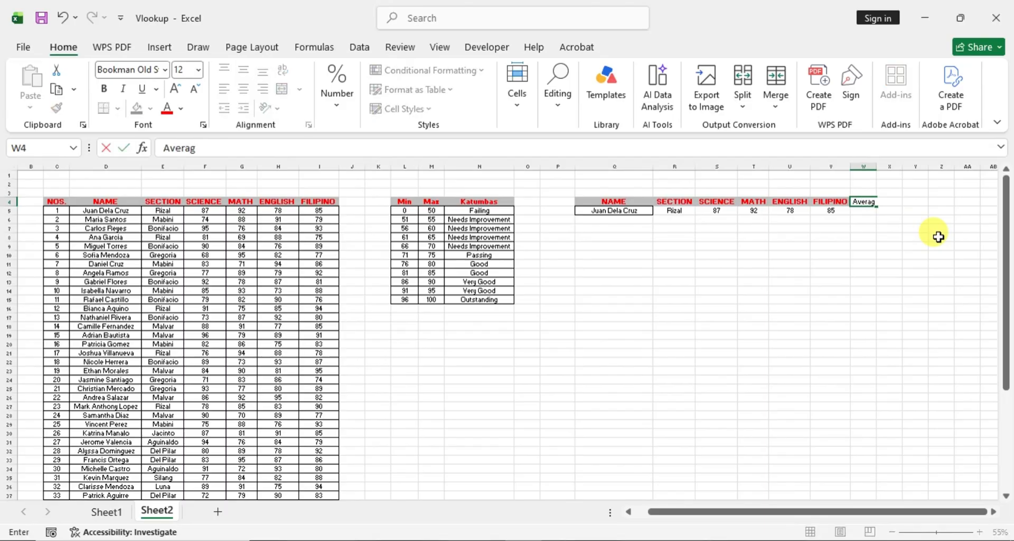
type("e")
key("Return")
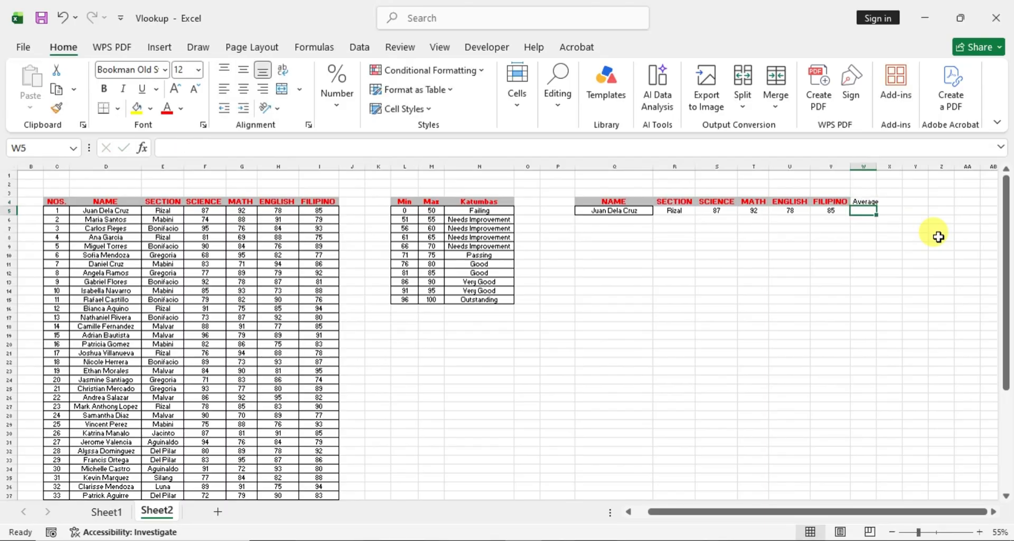
mouse_move(880, 164)
left_mouse_down()
mouse_move(866, 163)
mouse_move(881, 165)
left_mouse_up()
left_click(865, 201)
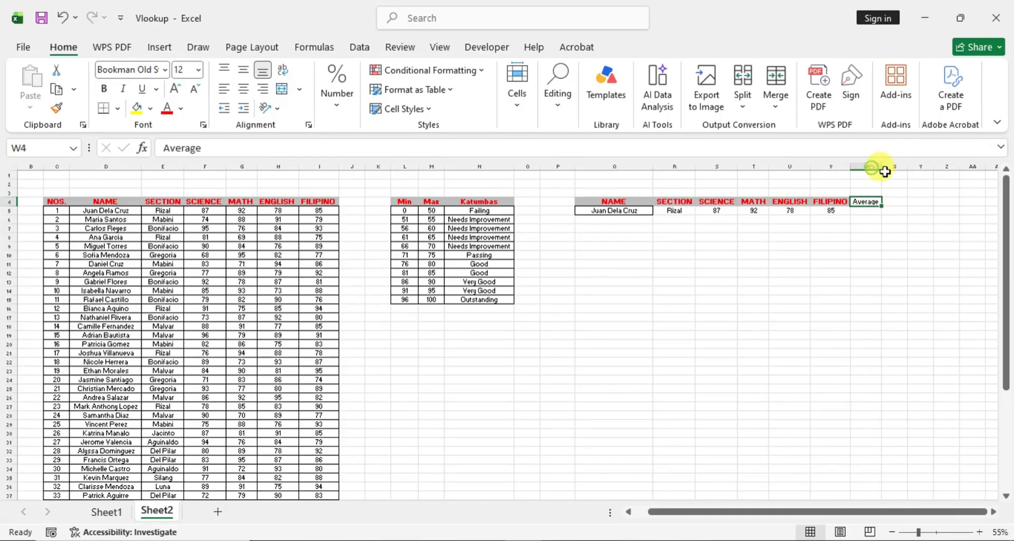
left_click(888, 243)
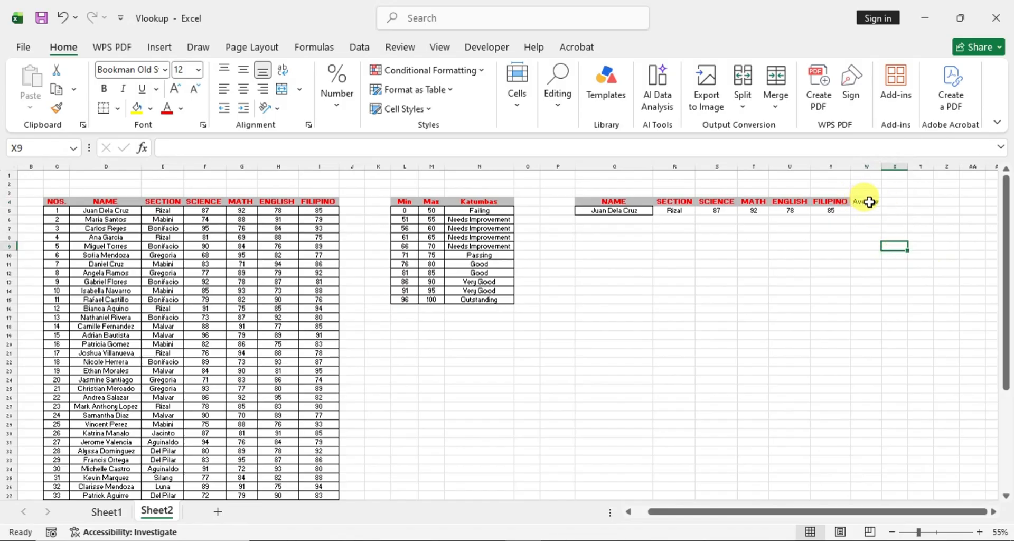
- Enter the header Rating in X4, beside the Average header
left_click(896, 202)
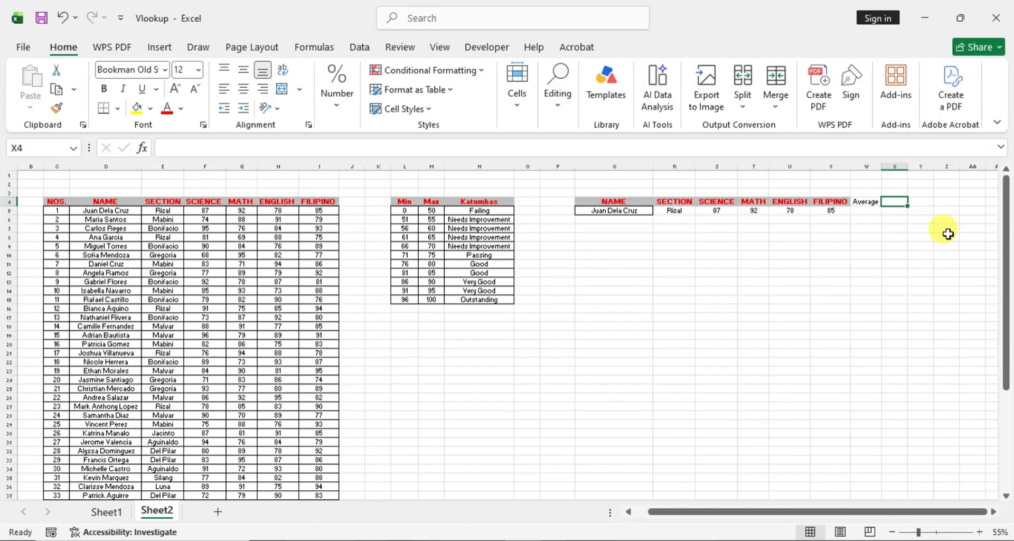
type("Rating")
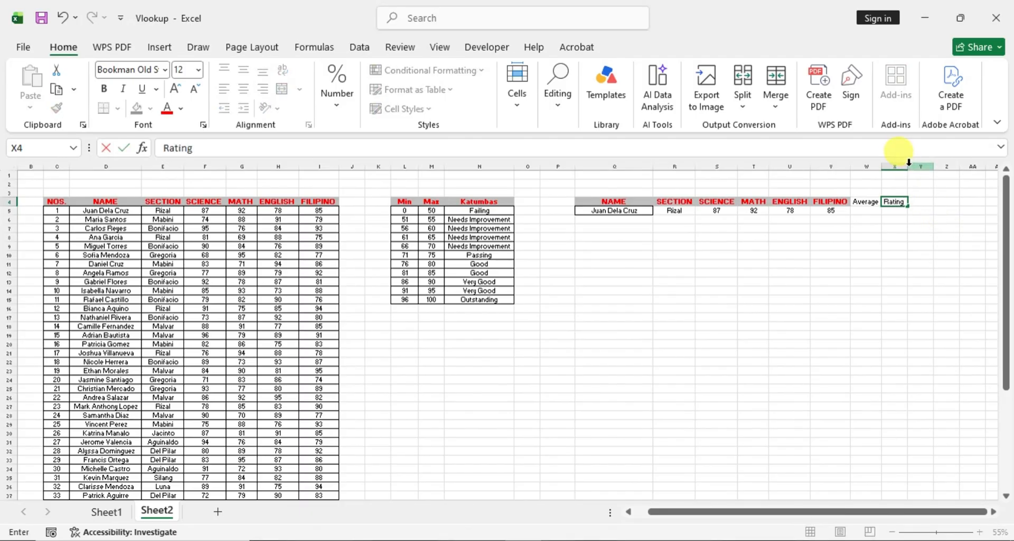
left_click(905, 249)
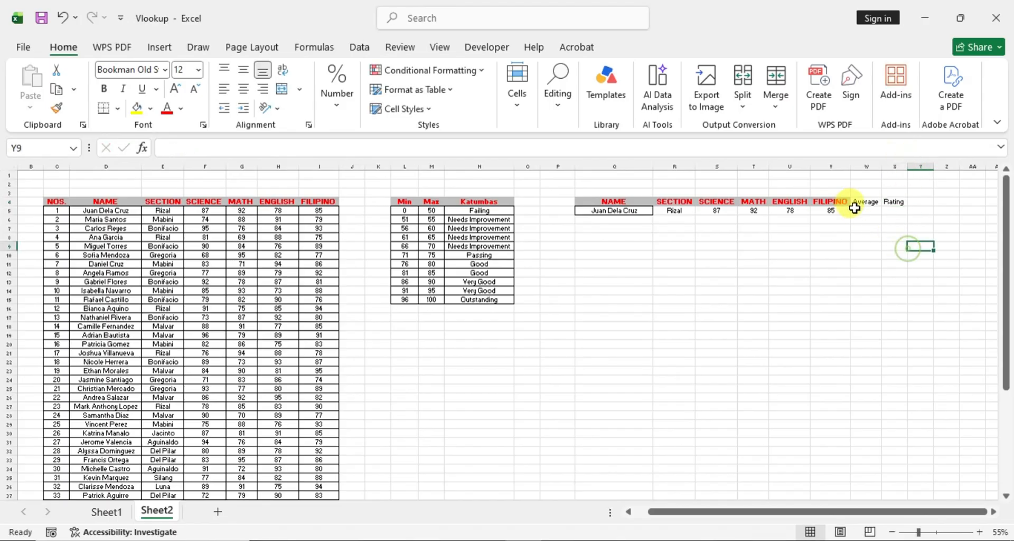
- Give header cells V4:X4 a red font and the White, Background 1, Darker 25% fill
left_click(845, 201)
left_click_drag(857, 201, 894, 201)
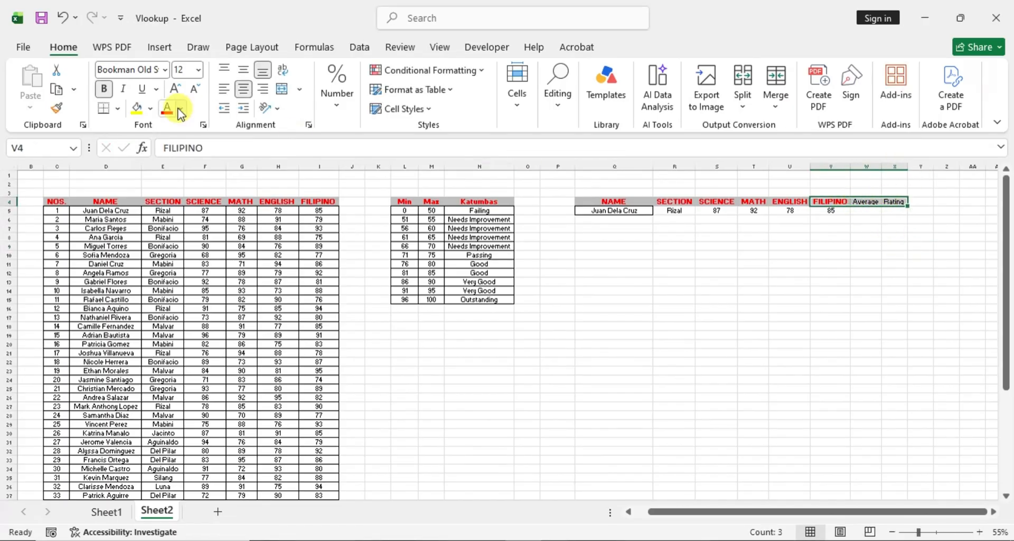
left_click(150, 107)
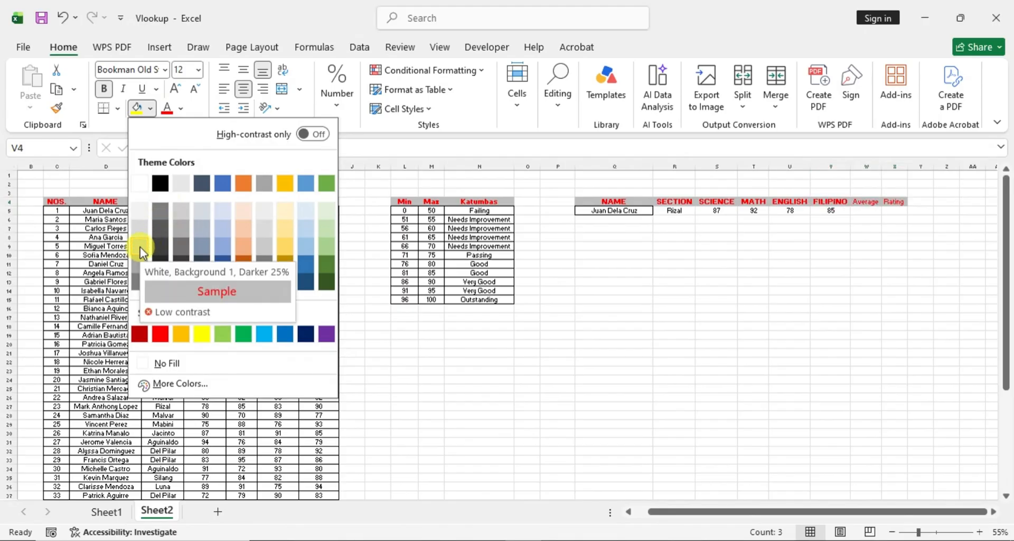
left_click(141, 248)
left_click(744, 317)
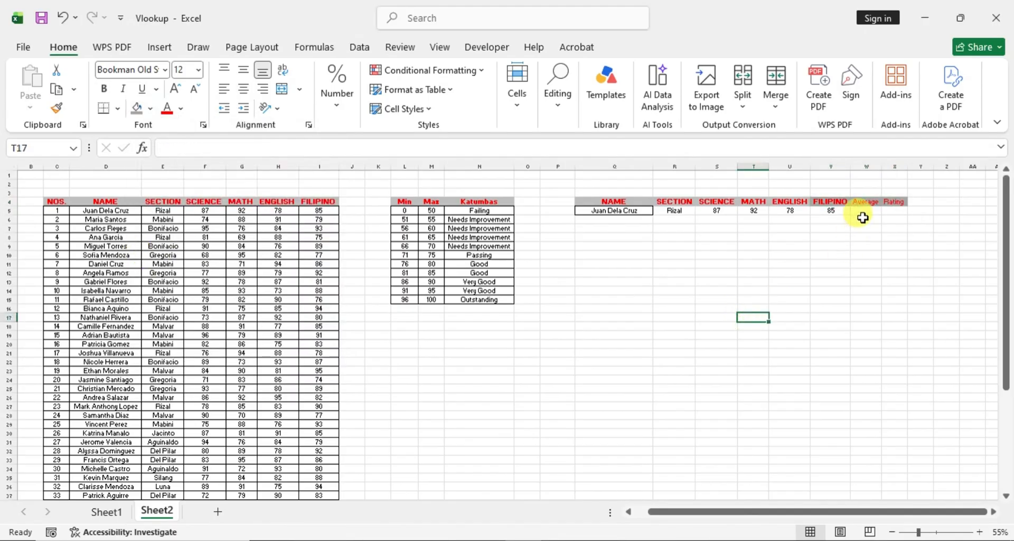
- Replace the W4 header with AVERAGE in capitals and fit column W to its text
left_click(869, 202)
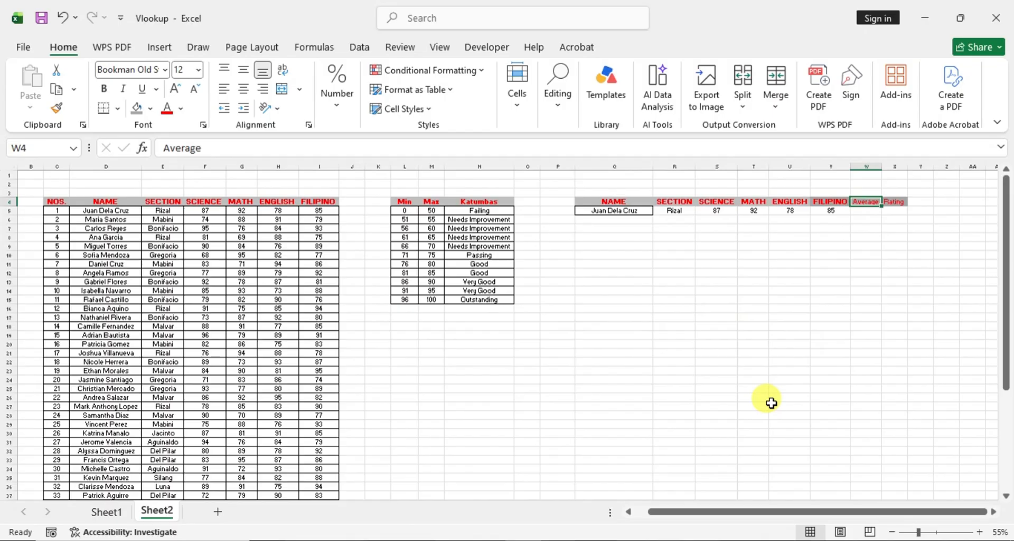
type("AVERAGE")
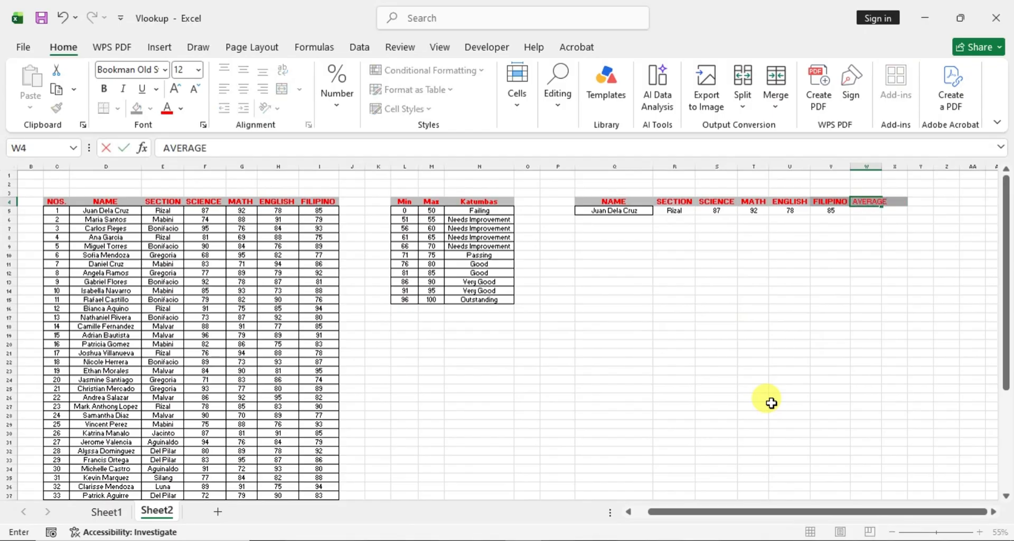
key("Return")
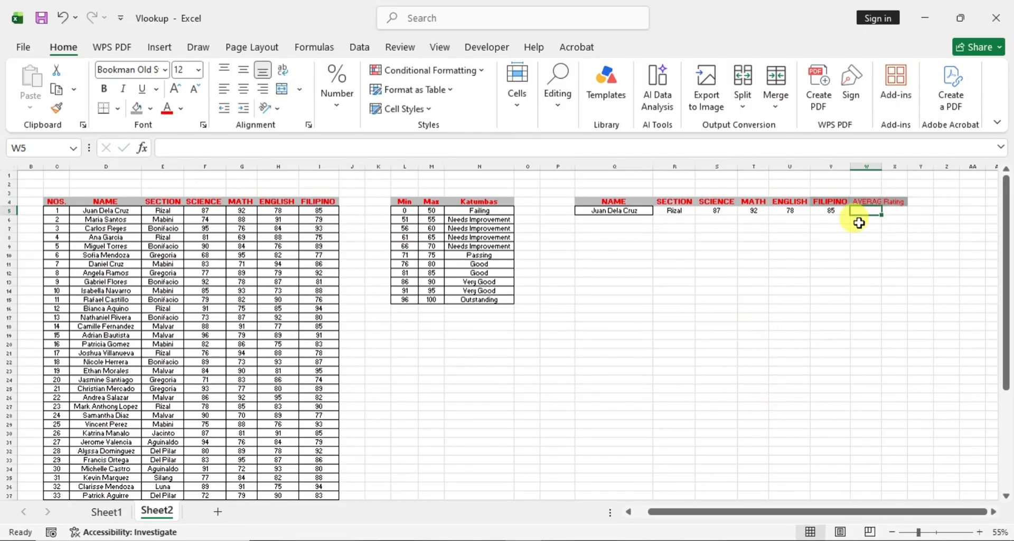
double_click(882, 166)
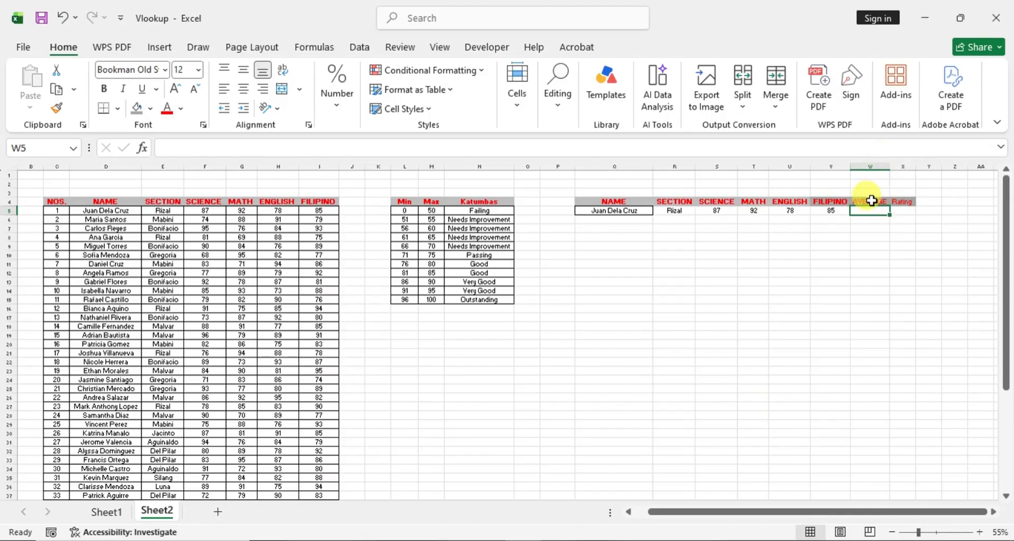
- Make the headers in W4:X4 bold and widen column W so the AVERAGE header fits
left_click_drag(870, 201, 895, 199)
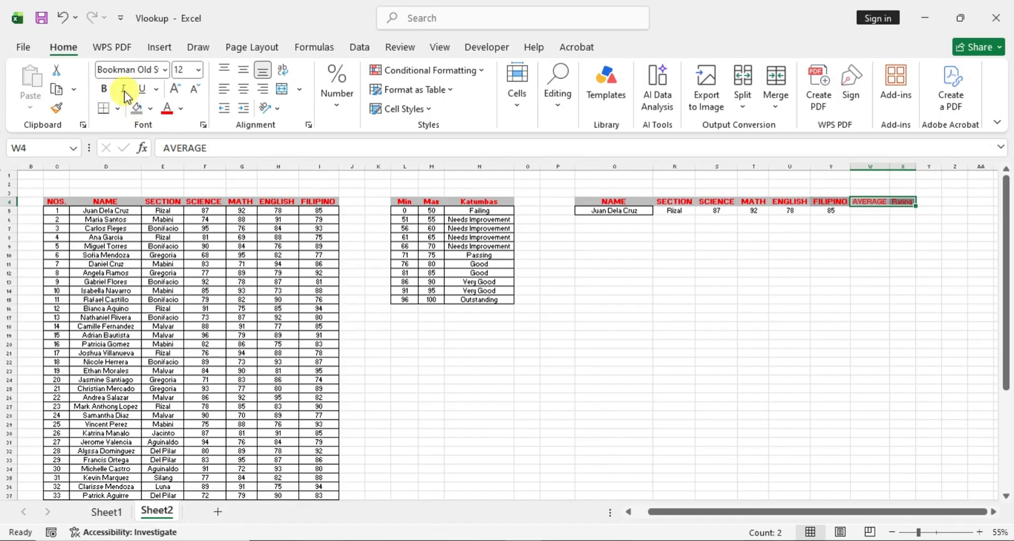
left_click(104, 89)
left_click(875, 237)
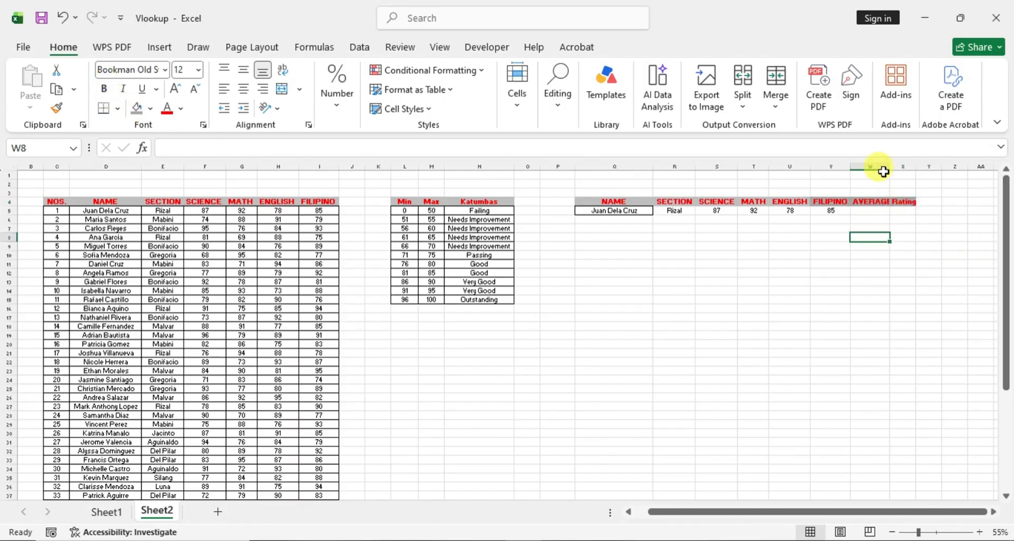
left_click_drag(890, 167, 896, 166)
- Replace the X4 header with RATING in capitals and widen column X to fit it
left_click(909, 202)
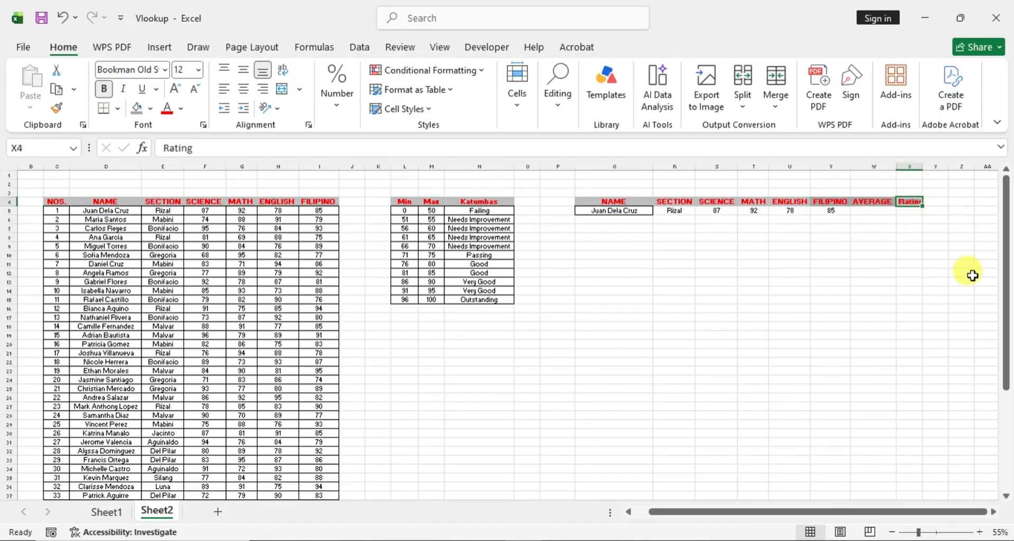
type("RATING")
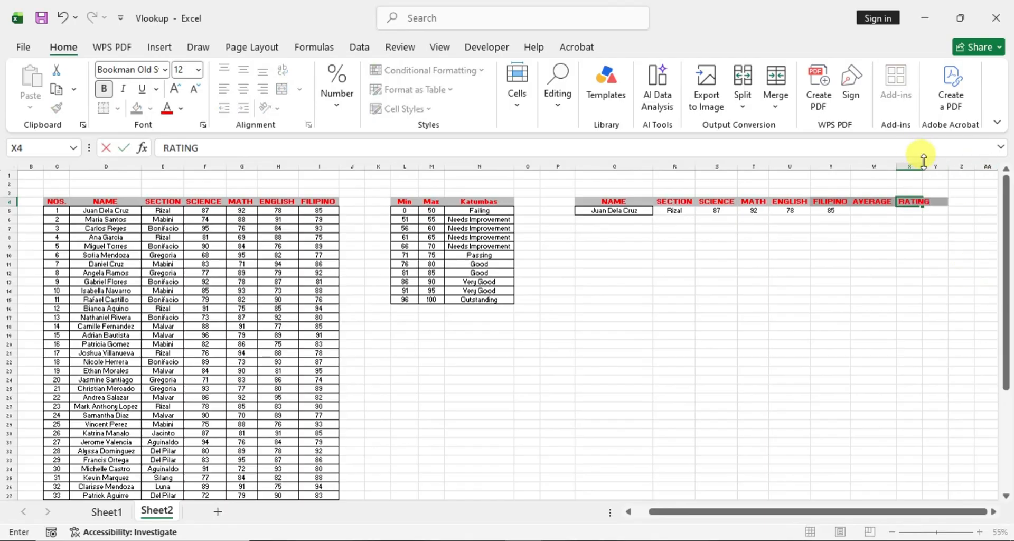
key("Return")
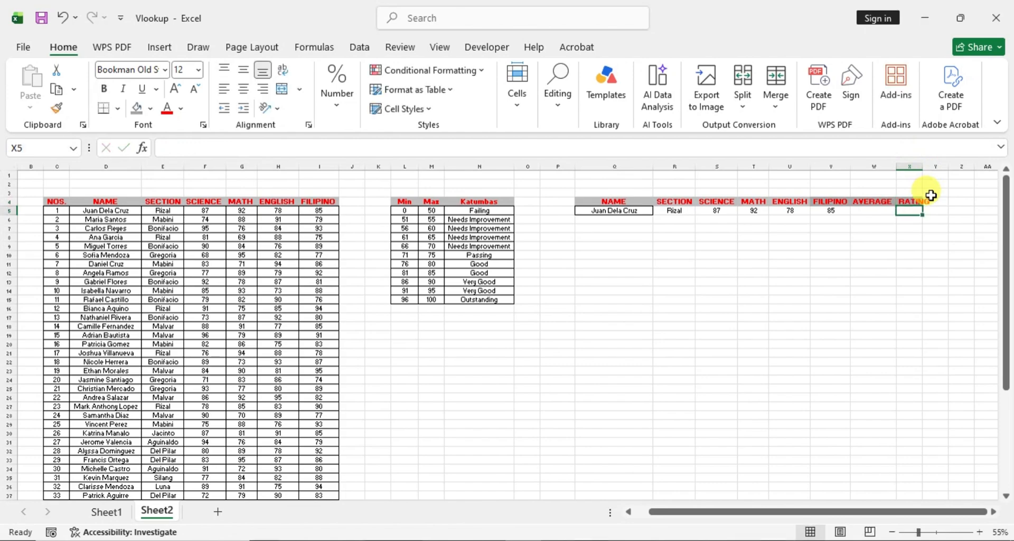
left_click_drag(922, 165, 935, 165)
left_click(852, 327)
- Start a SUM formula in W5 under AVERAGE that adds the four subject grades in S5:V5
left_click(872, 211)
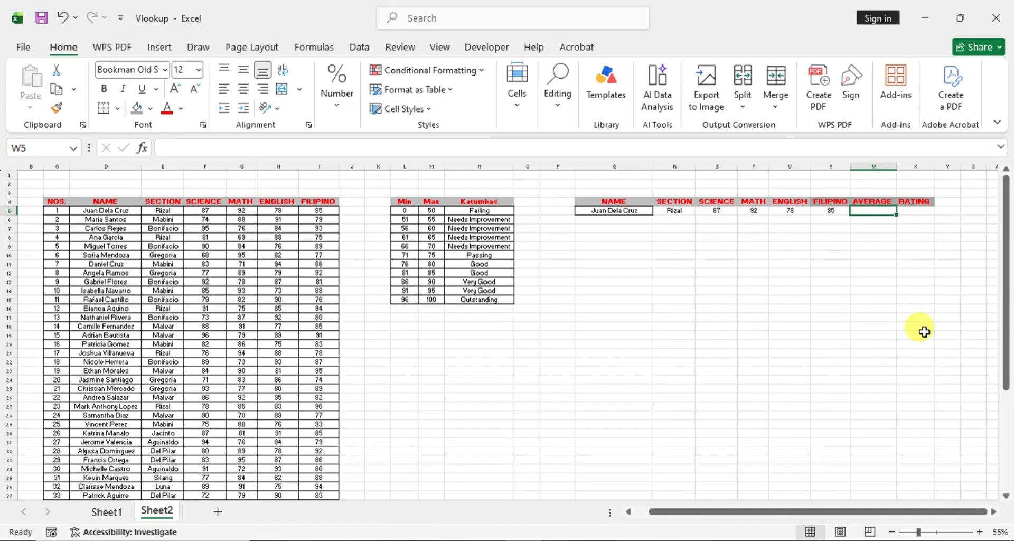
type("=")
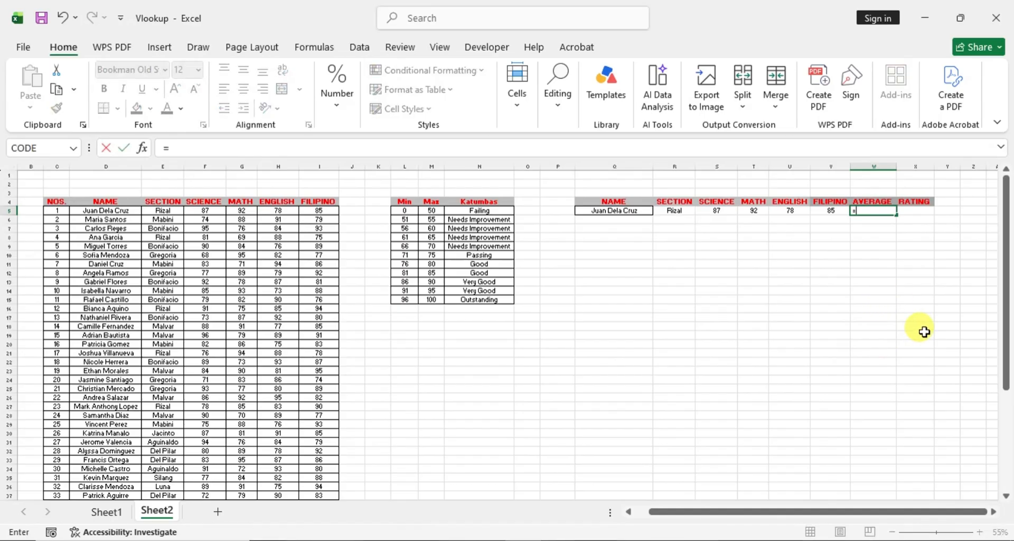
type("SUM(")
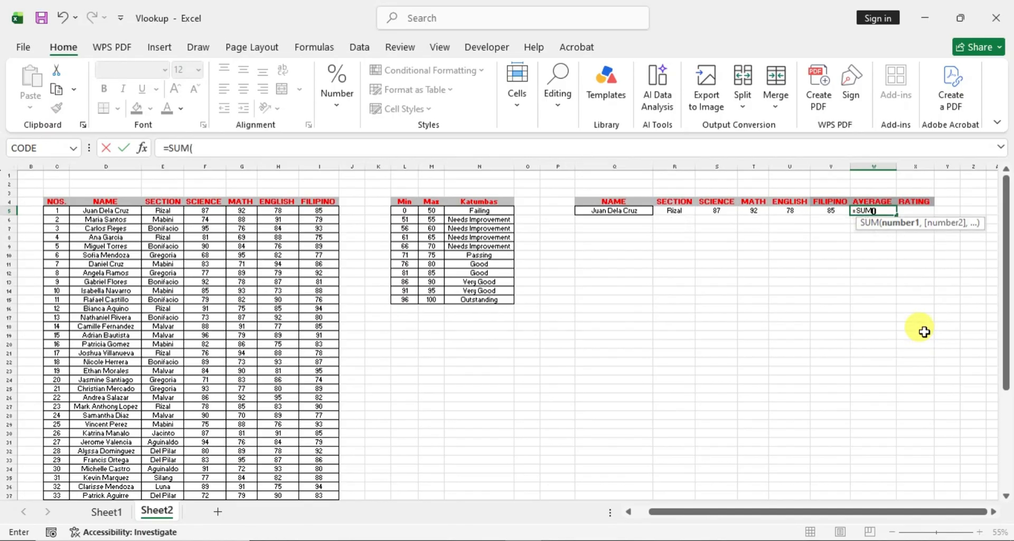
key("Return")
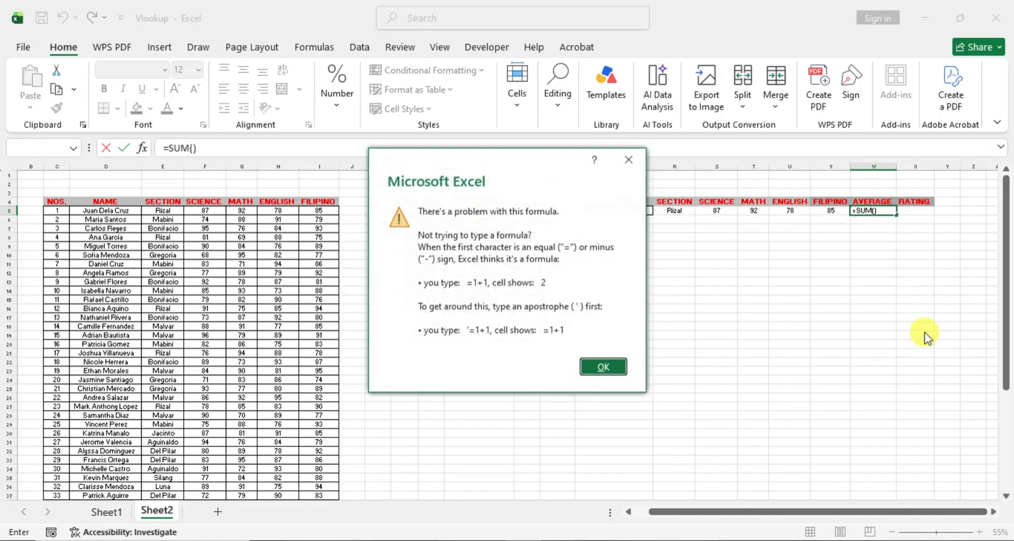
key("Return")
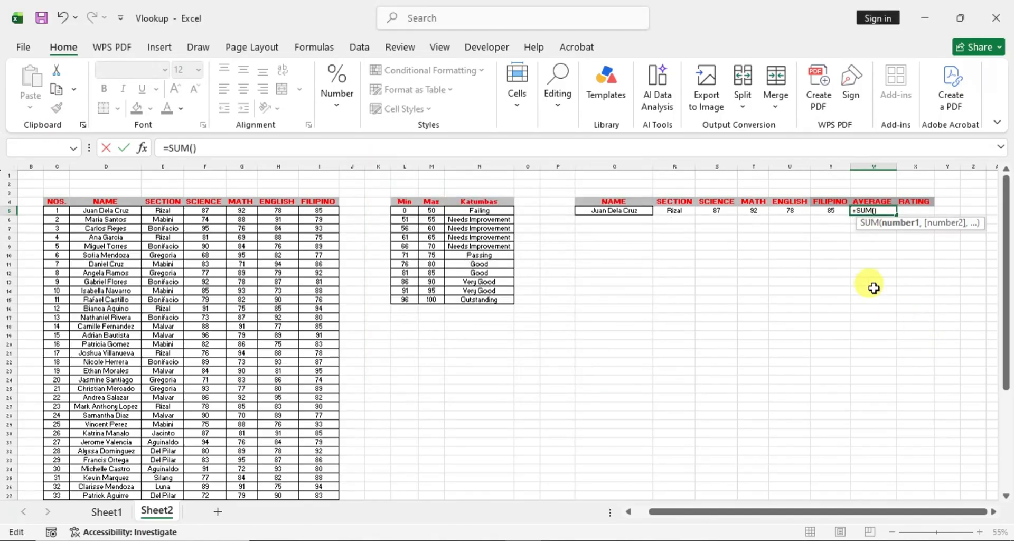
left_click(714, 211)
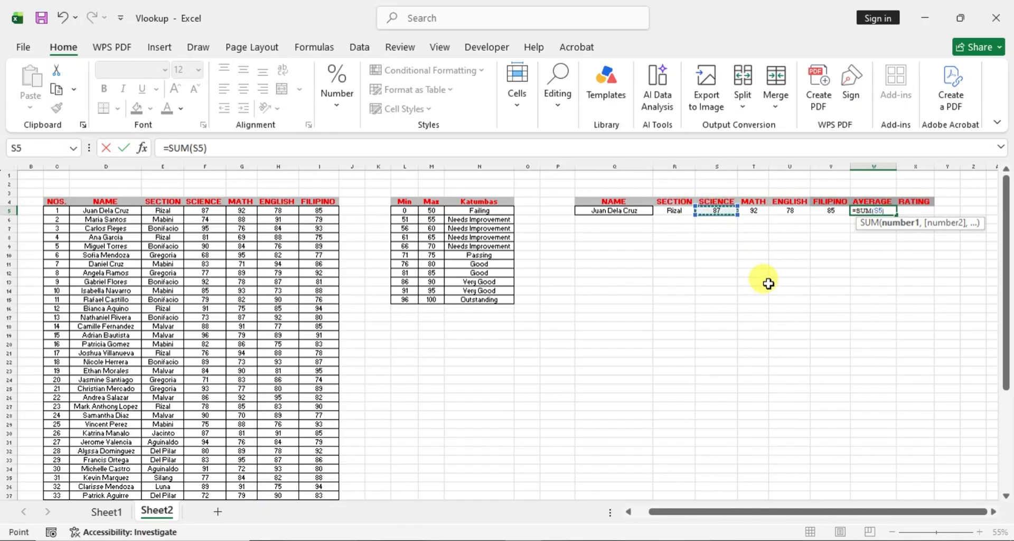
key("F8")
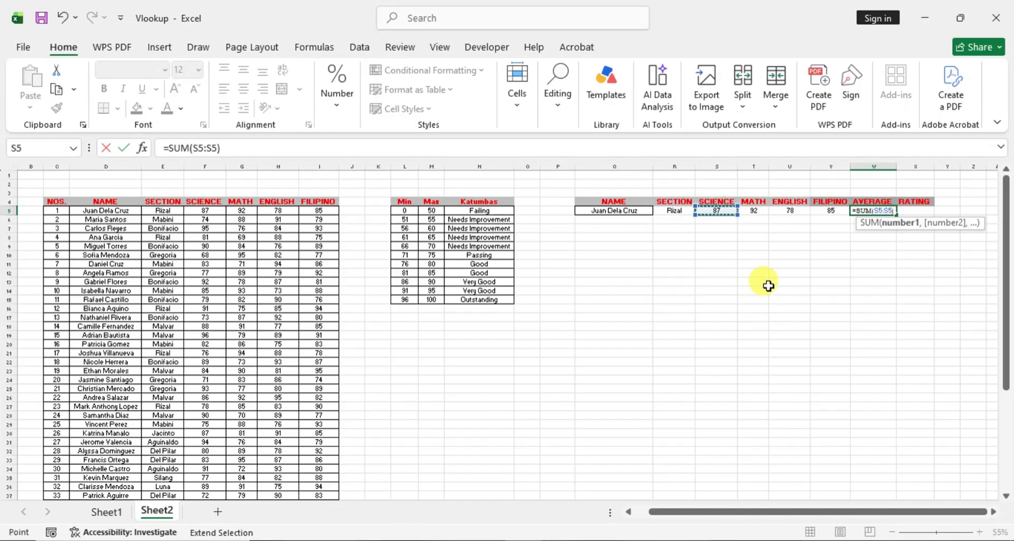
left_click(832, 210)
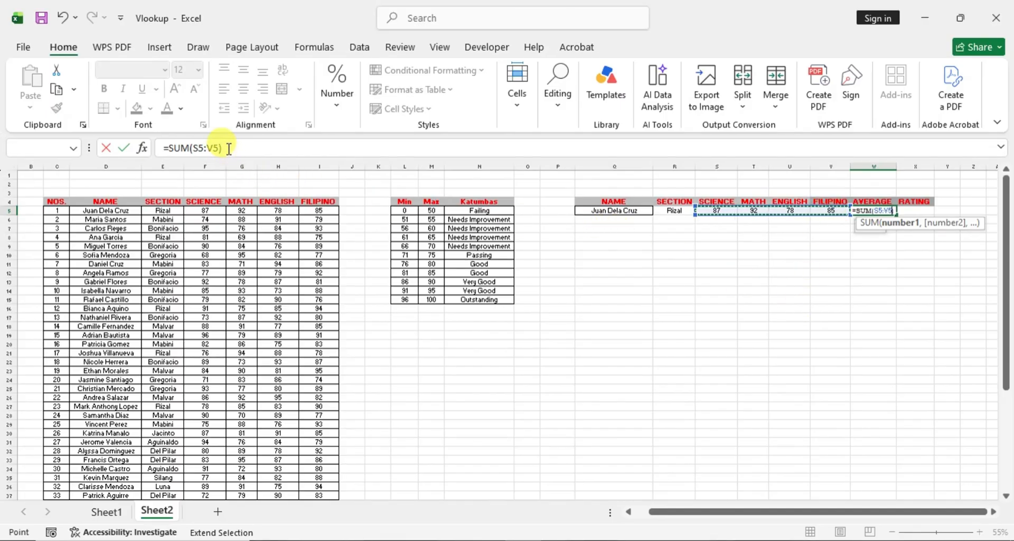
- Extend the W5 formula to =(SUM(S5:V5)/400)*100 to calculate the average grade
left_click(169, 148)
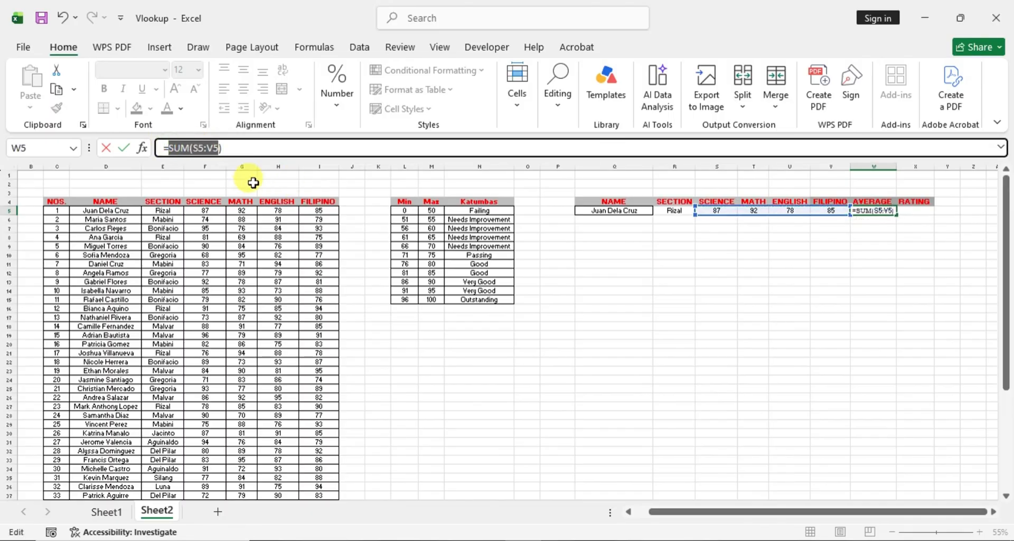
left_click(167, 148)
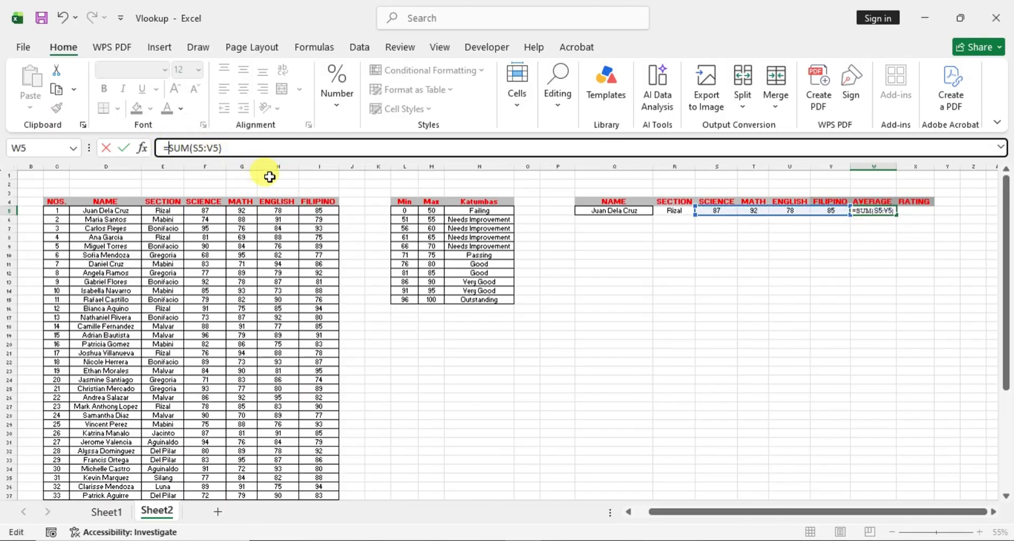
type("(")
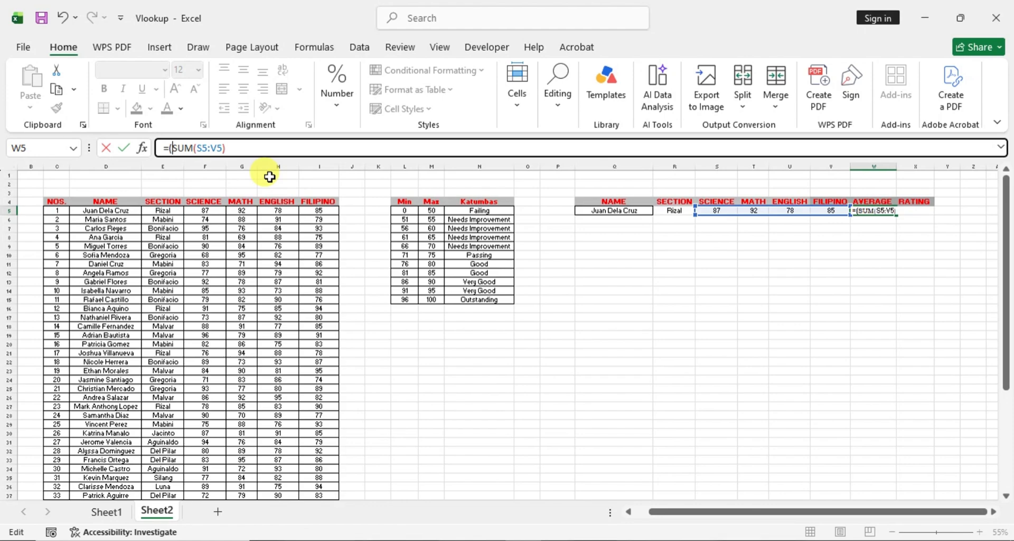
left_click(225, 149)
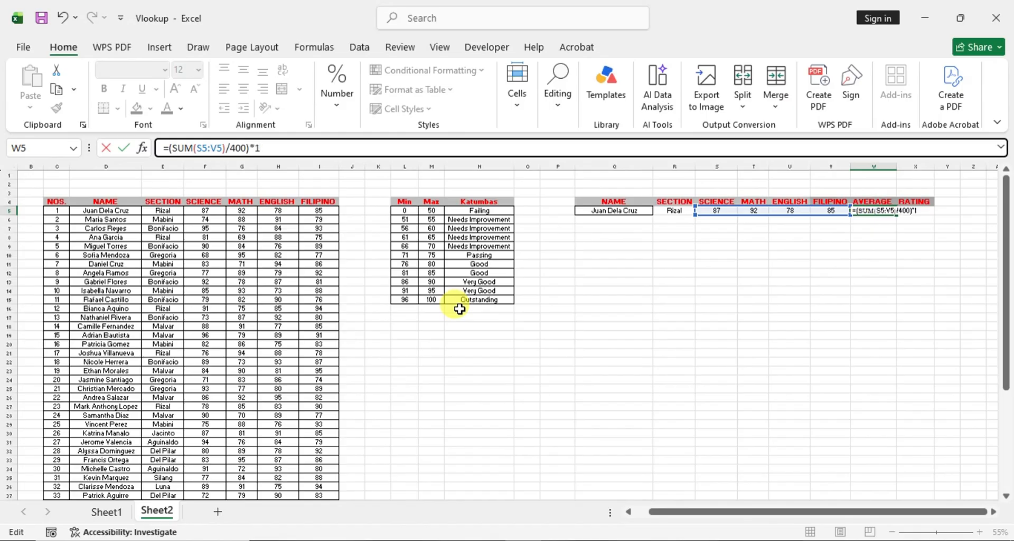
key("Return")
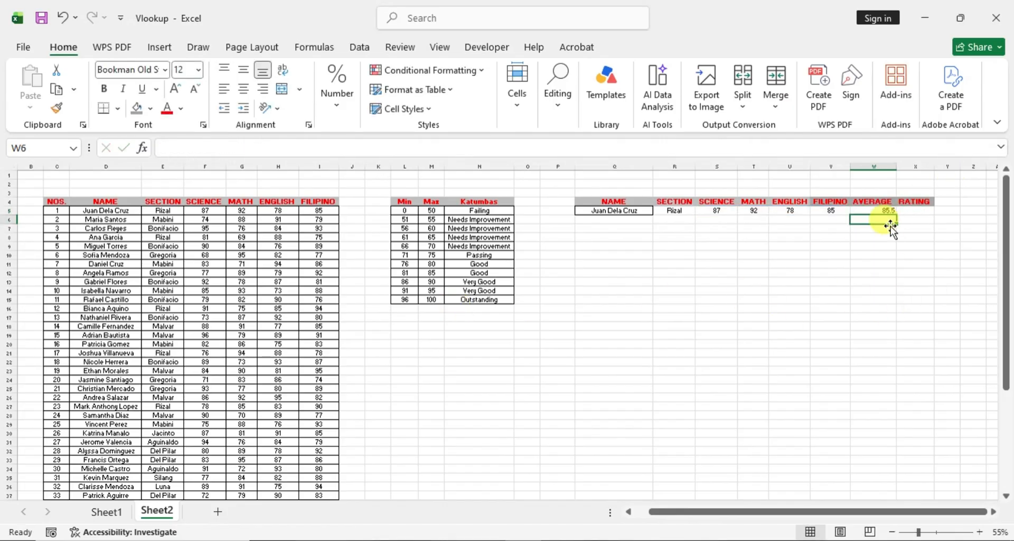
left_click(879, 210)
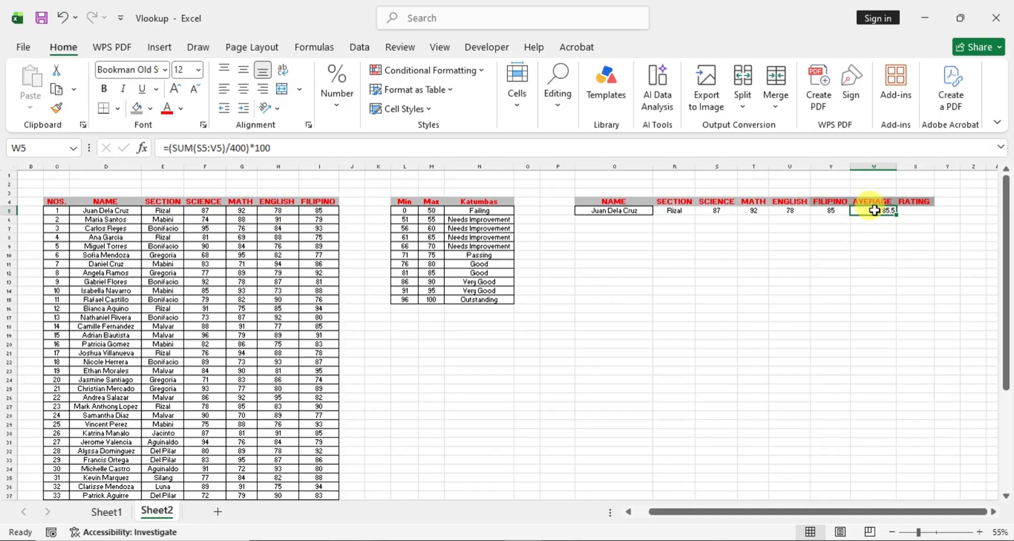
- Format the average in W5 as a Number with 0 decimal places
right_click(879, 212)
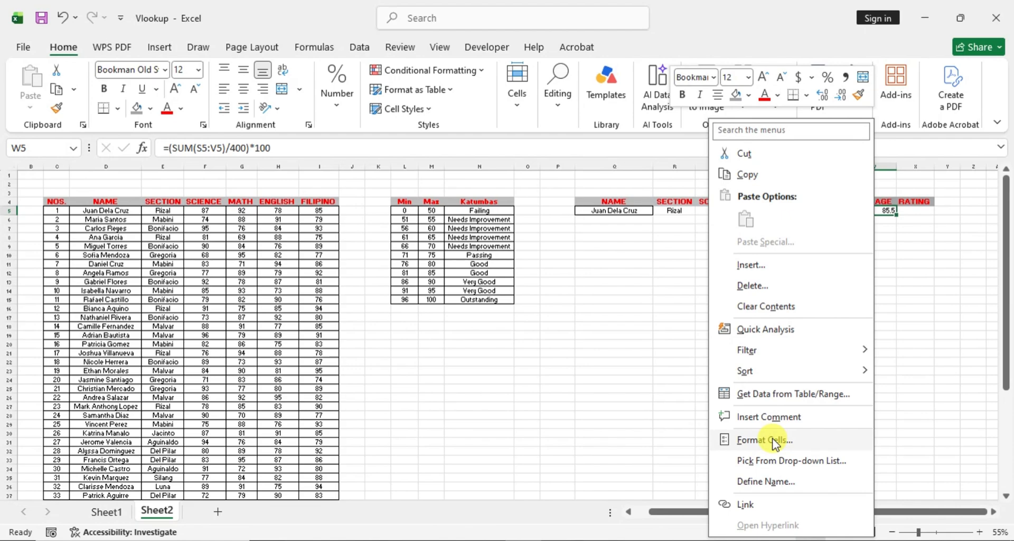
left_click(786, 443)
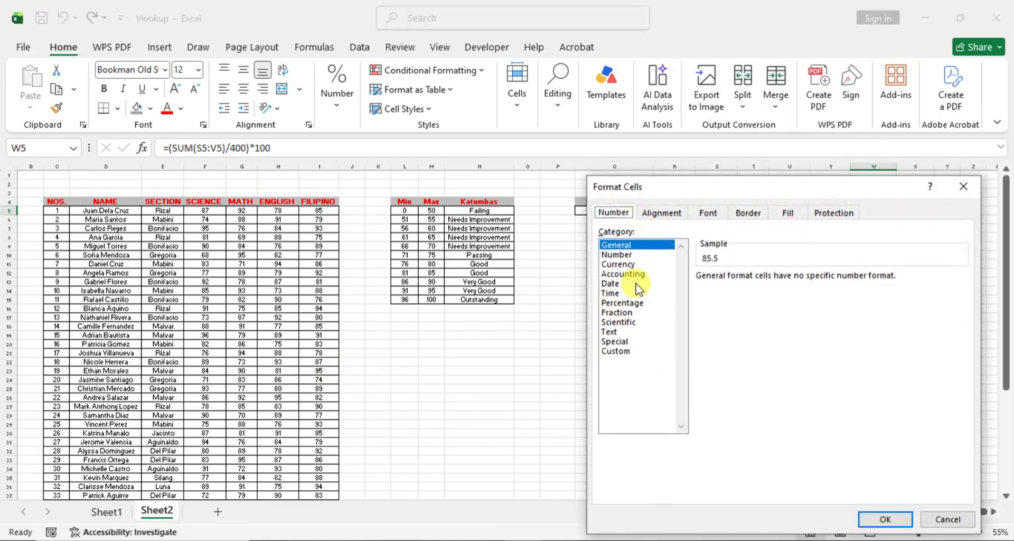
left_click(626, 256)
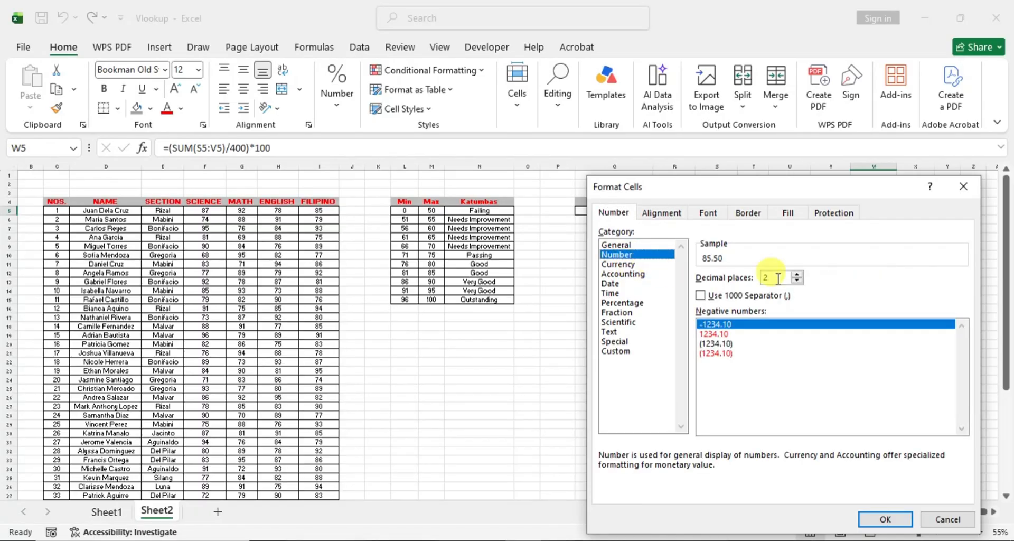
left_click(797, 274)
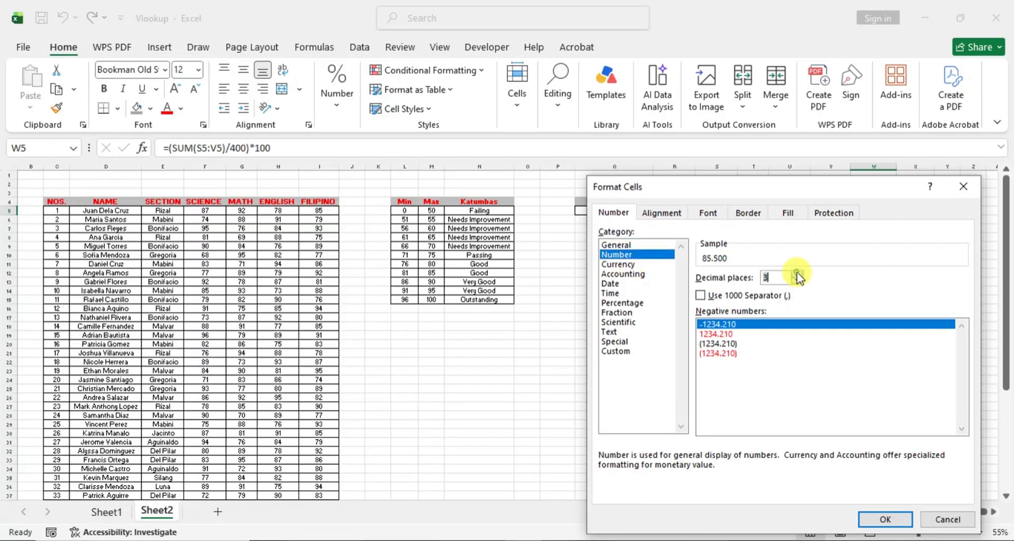
left_click(797, 274)
left_click(797, 280)
left_click(797, 280)
left_click(797, 281)
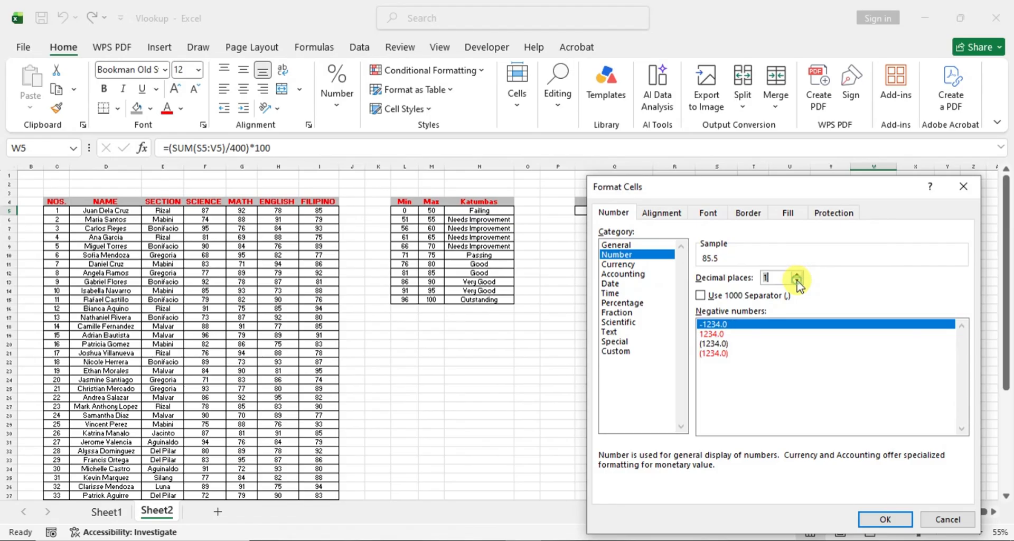
left_click(797, 281)
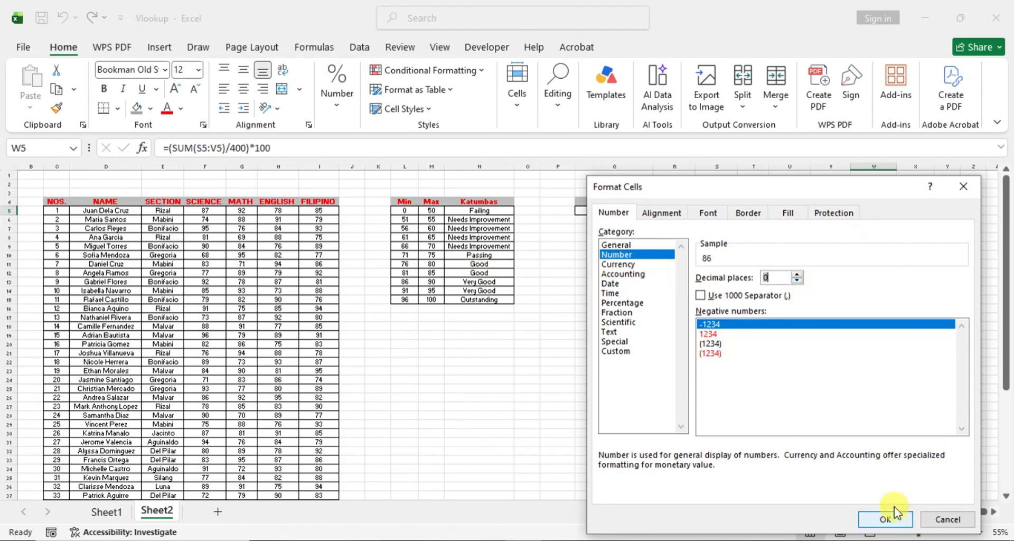
left_click(885, 520)
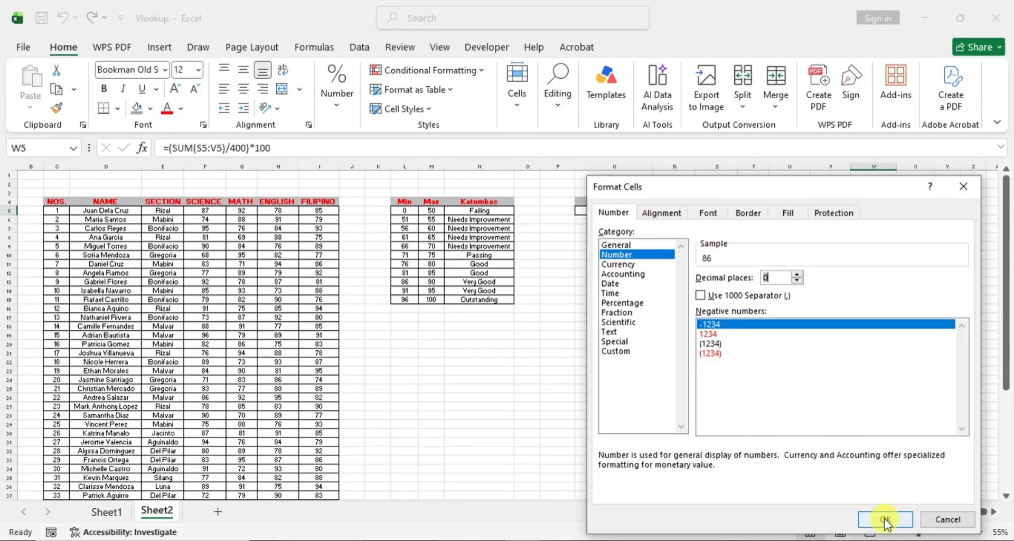
left_click(885, 520)
- Center the AVERAGE and RATING cells W5:X5 both vertically and horizontally
left_click(879, 256)
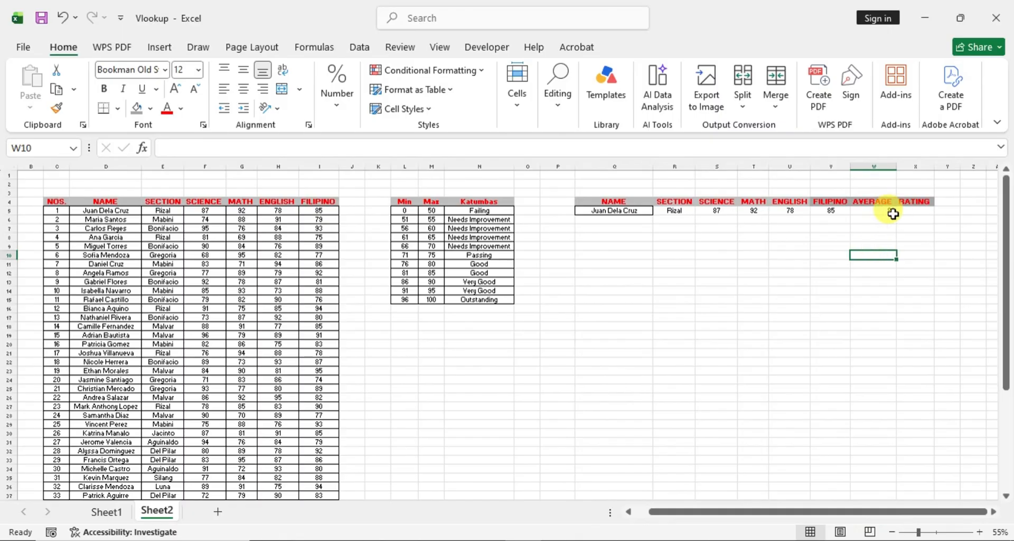
left_click_drag(893, 214, 900, 208)
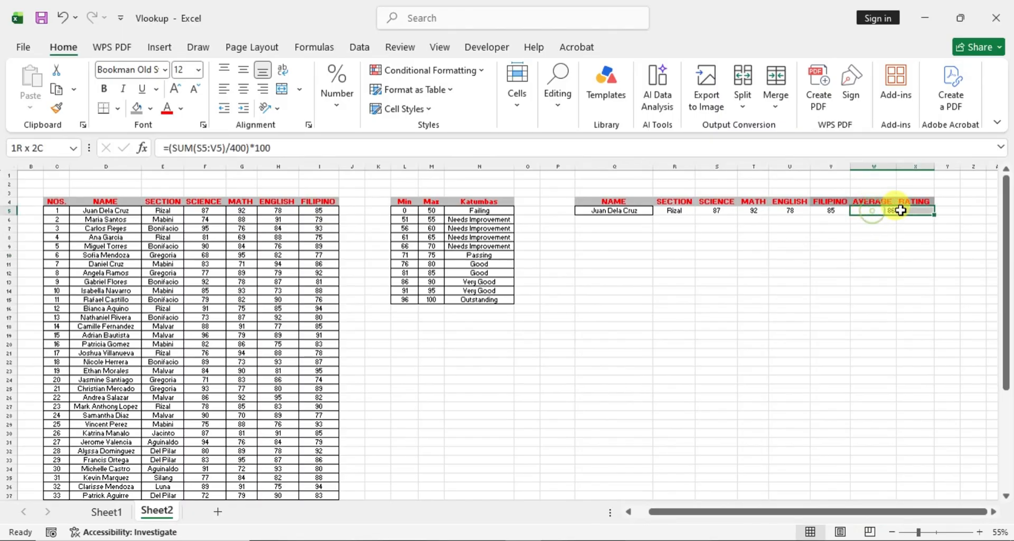
left_click(242, 70)
left_click(243, 88)
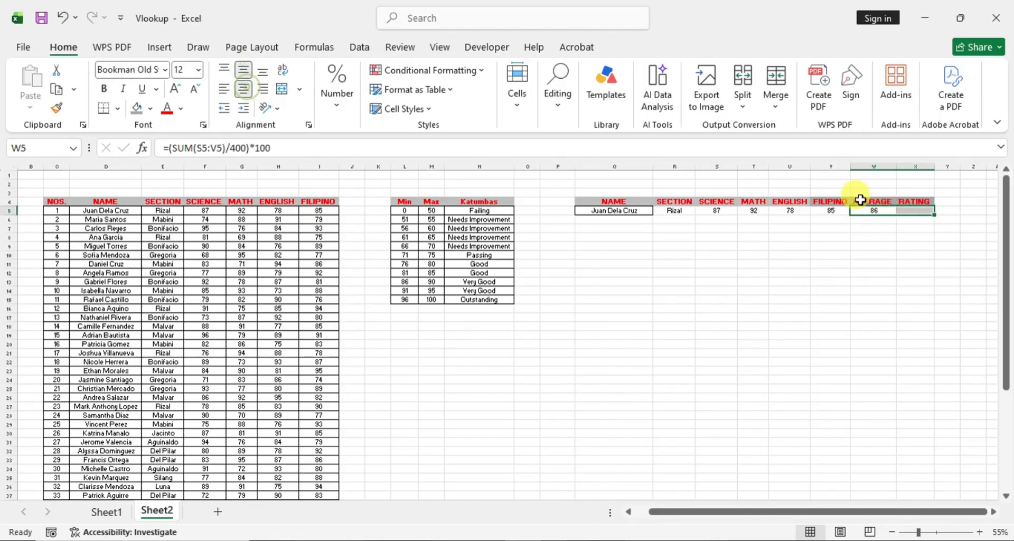
left_click(899, 259)
- Start the rating formula in X5 as IFERROR with a nested VLOOKUP, using the average in W5 as the lookup value
left_click(913, 210)
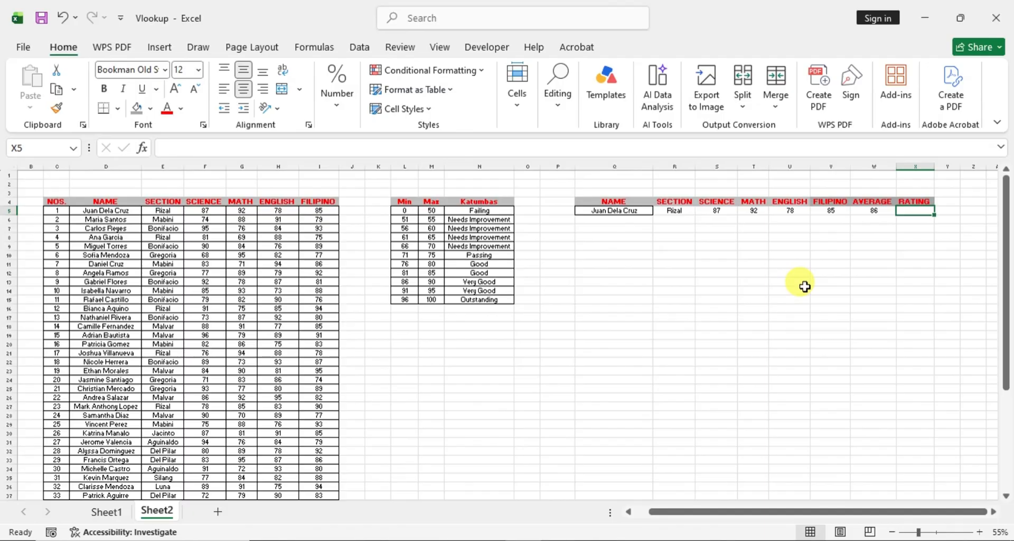
type("=")
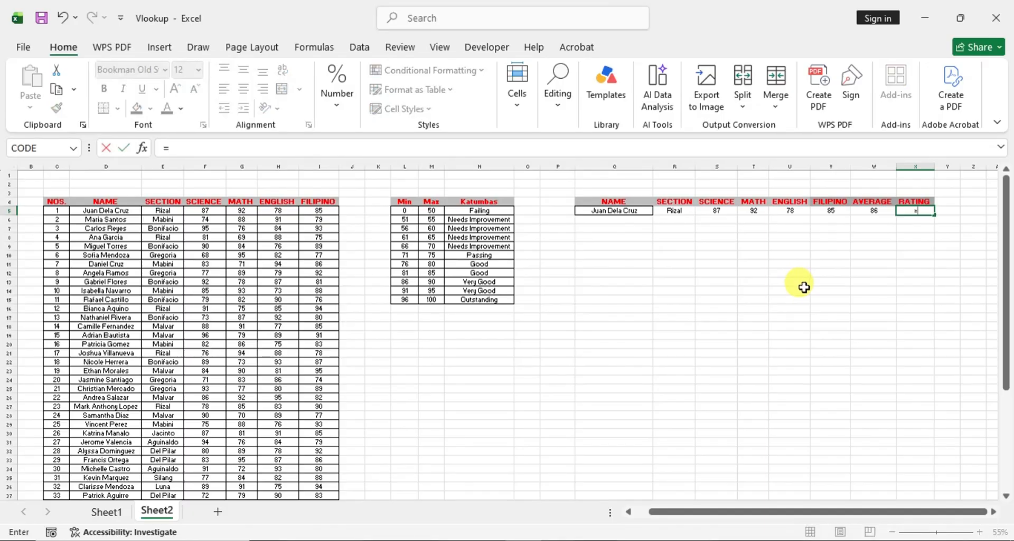
type("IF")
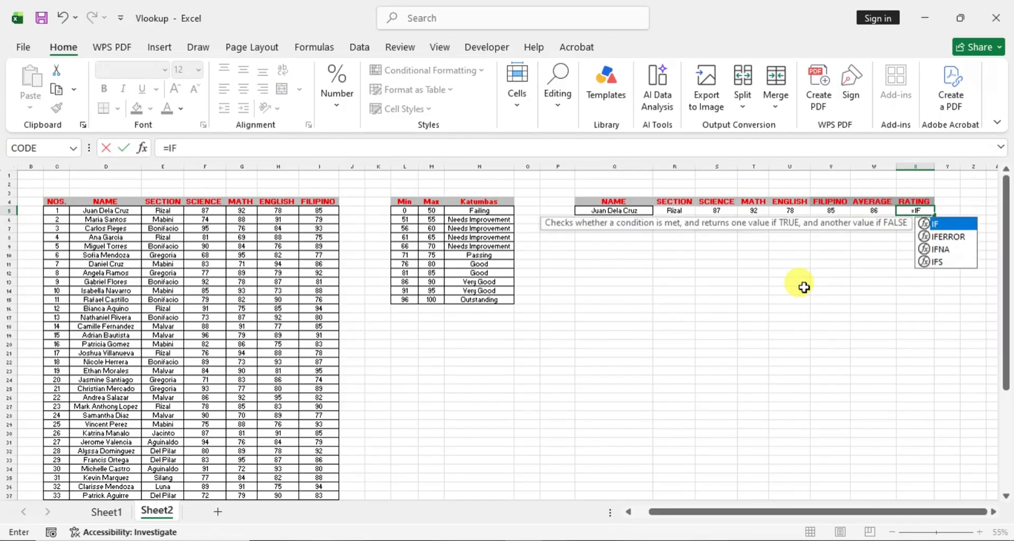
left_click(949, 237)
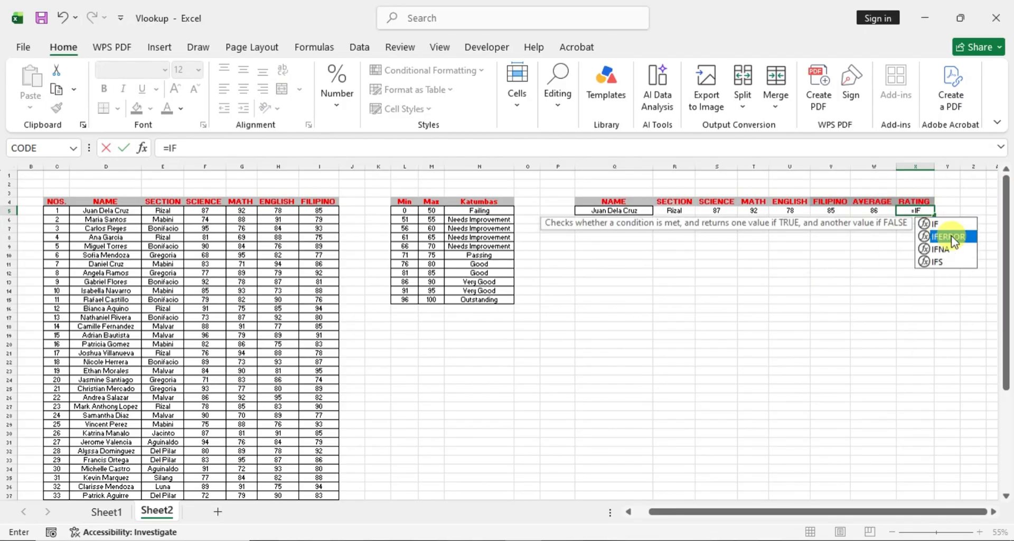
double_click(949, 237)
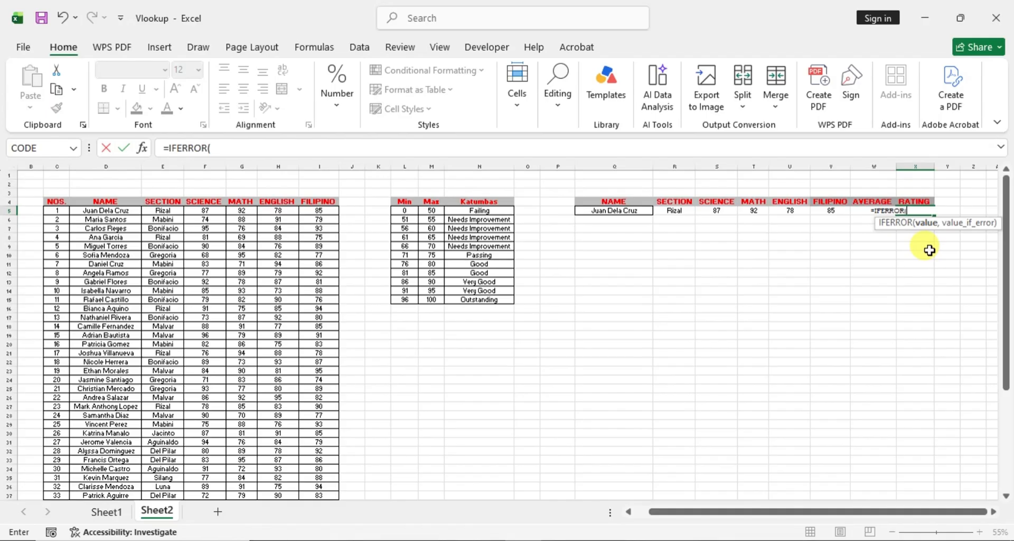
type("VAL")
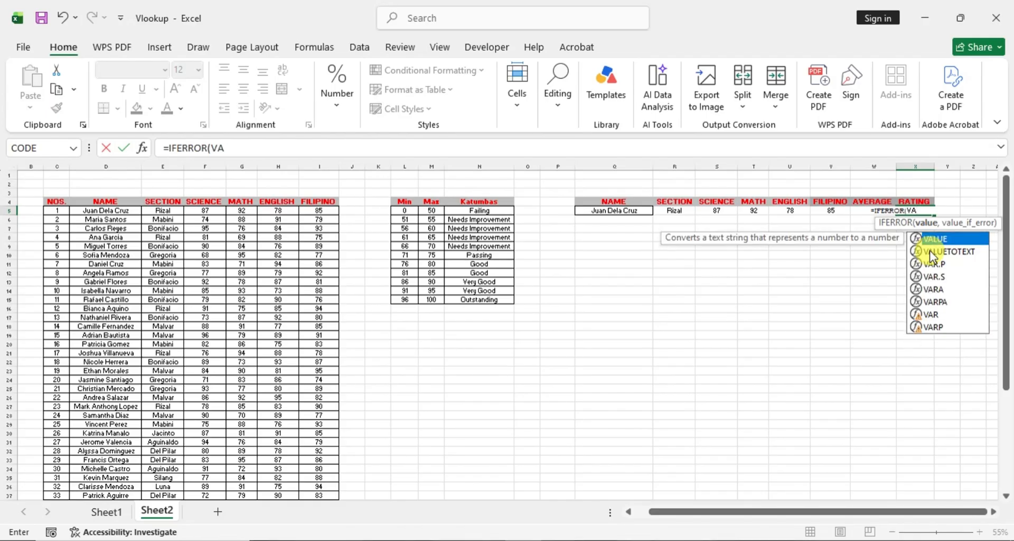
key("BackSpace")
key("BackSpace")
key("BackSpace")
type("VLOO")
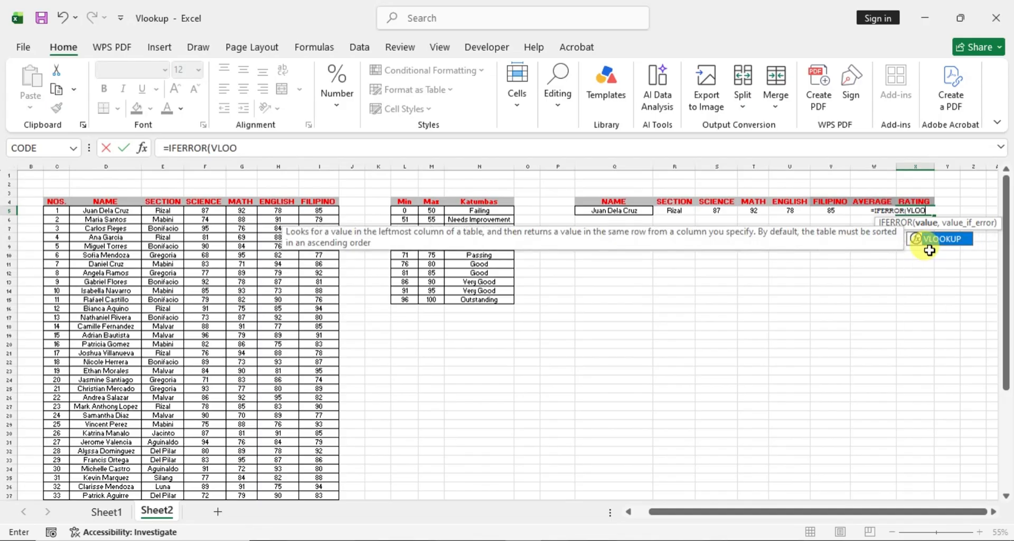
double_click(930, 250)
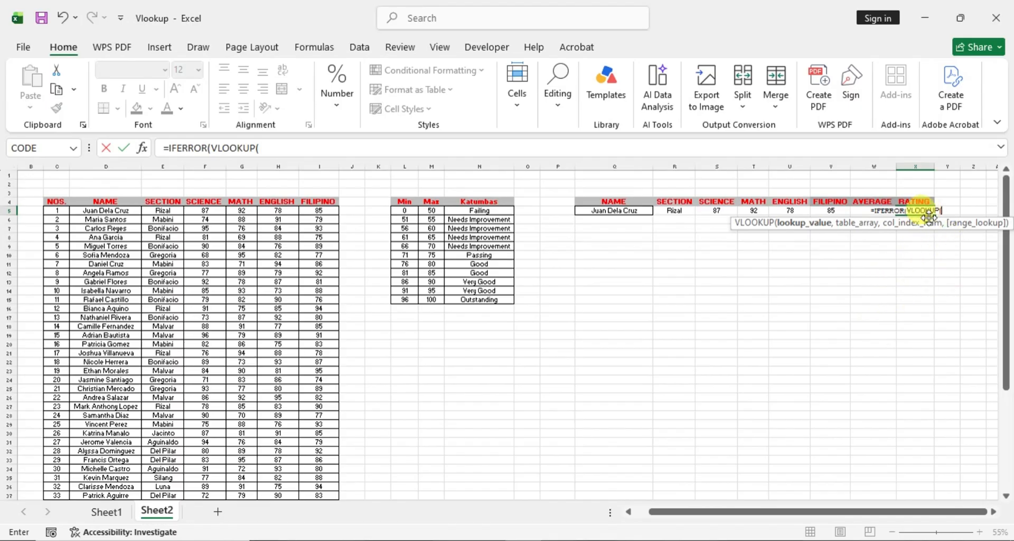
left_click(862, 212)
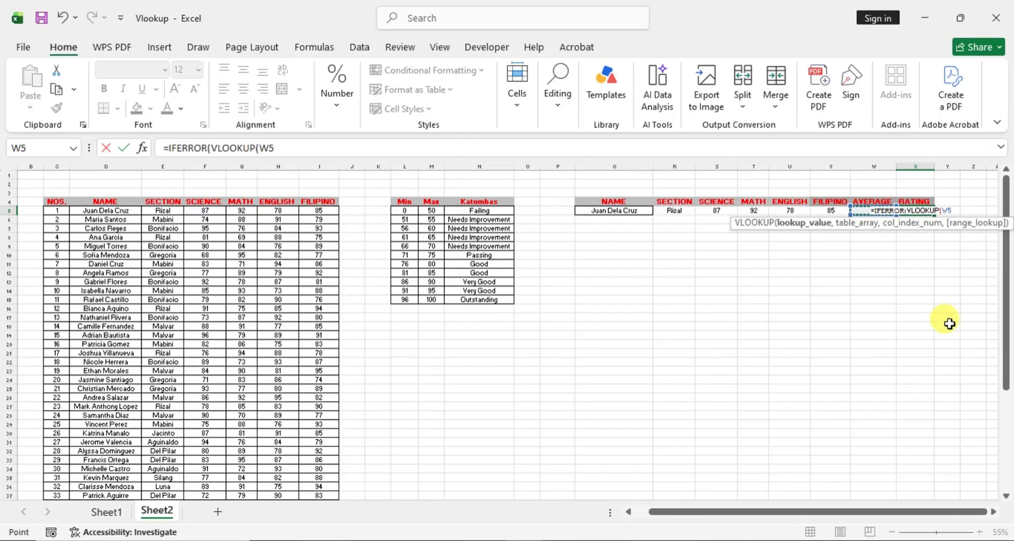
type(",")
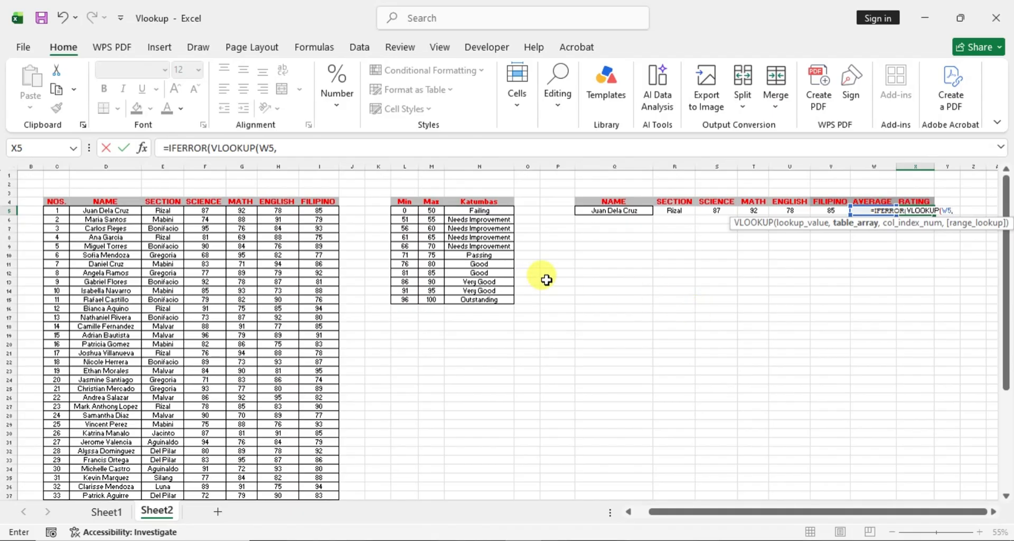
- Set the VLOOKUP table array to the rating scale as the absolute range $L$5:$N$15, with column index 3
left_click_drag(405, 210, 489, 302)
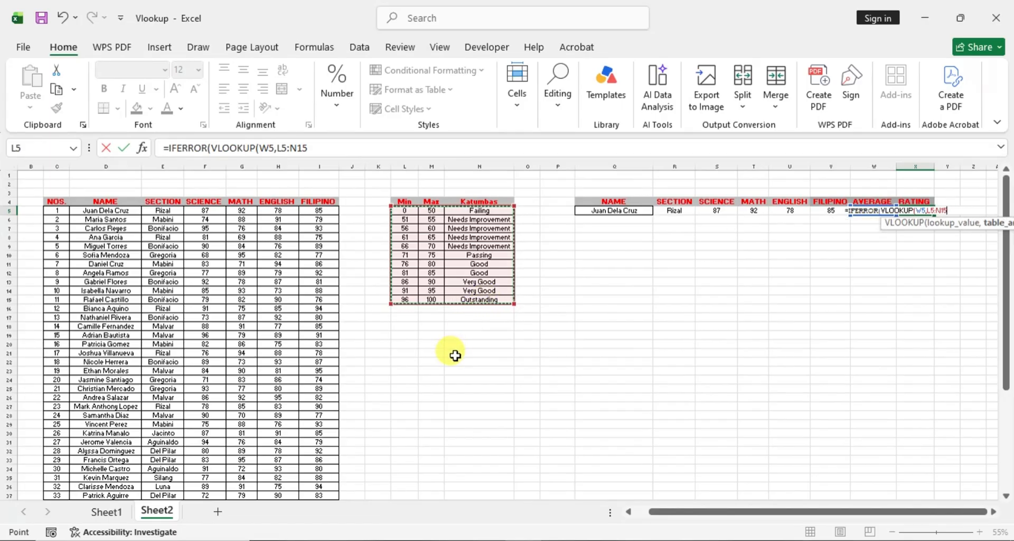
key("F4")
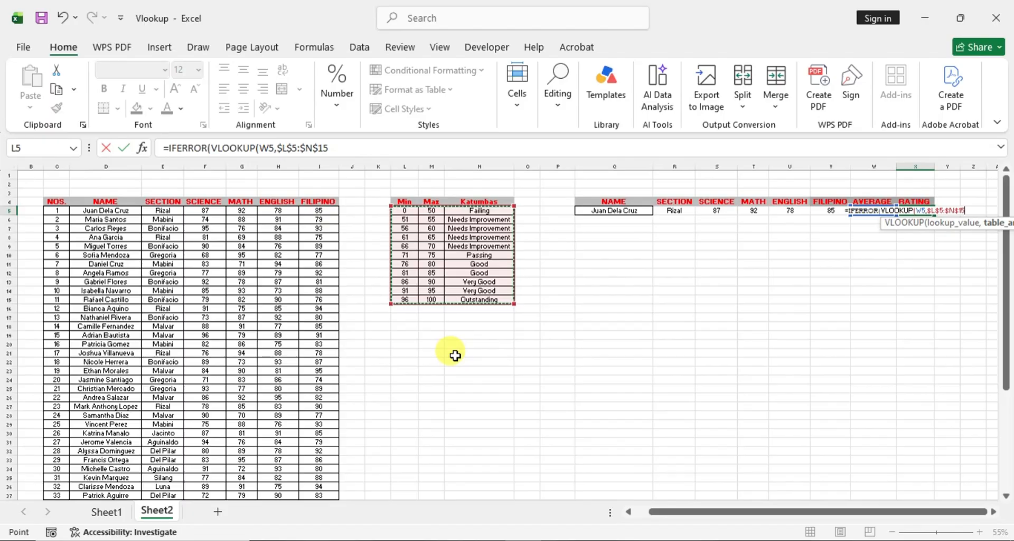
type(",")
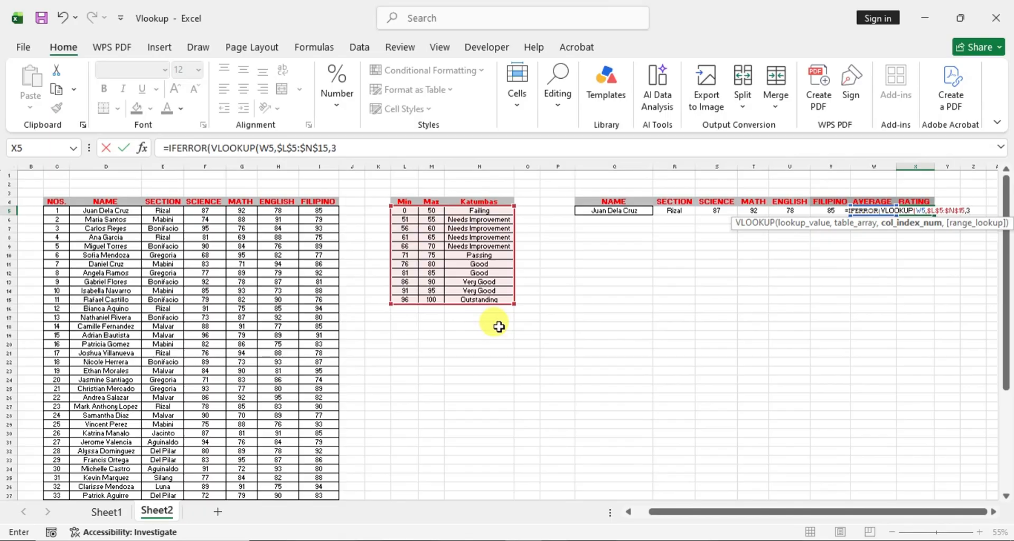
type("3,")
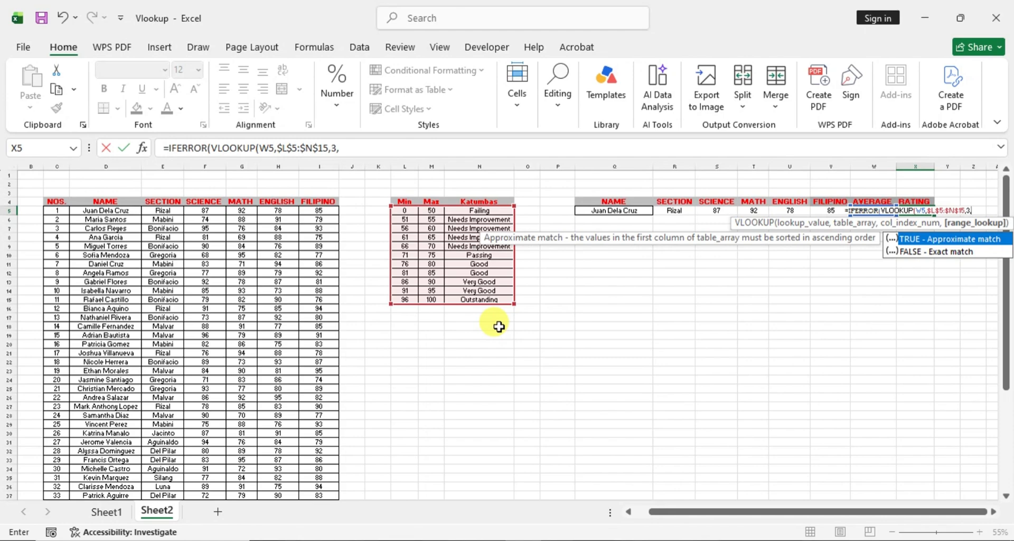
type("tRUE")
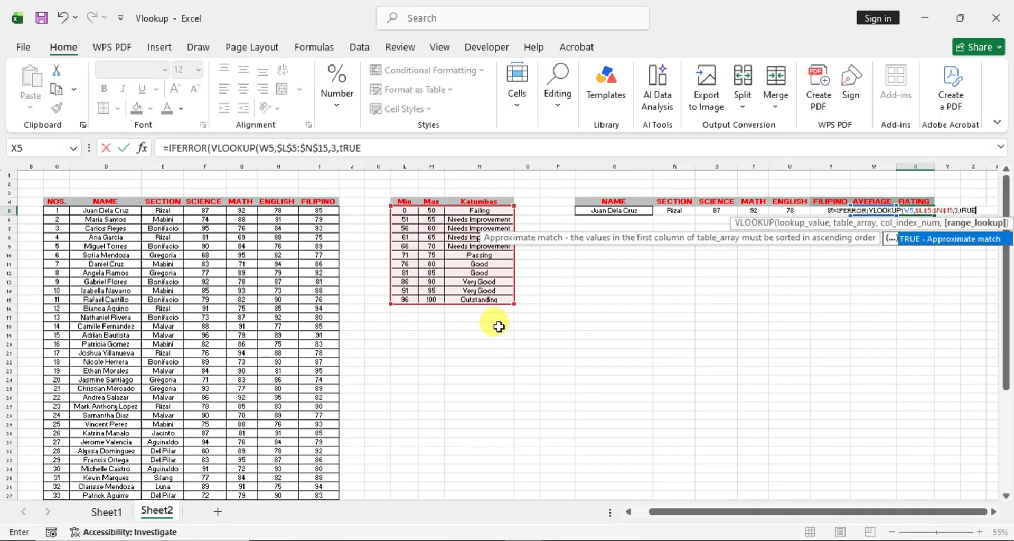
- Complete the X5 formula with approximate match True and an empty-text fallback: =IFERROR(VLOOKUP(W5,$L$5:$N$15,3,True),"")
key("BackSpace")
key("Escape")
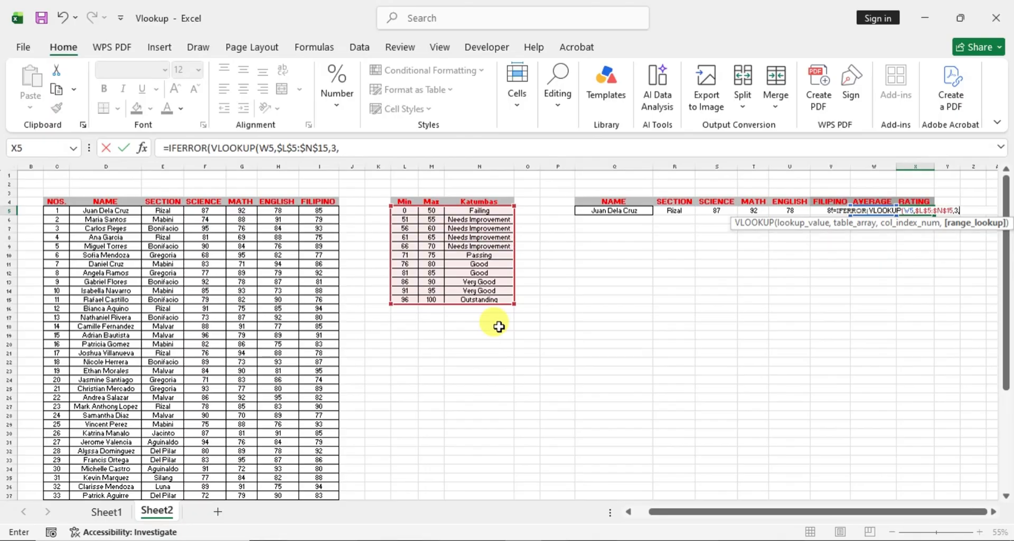
type("True")
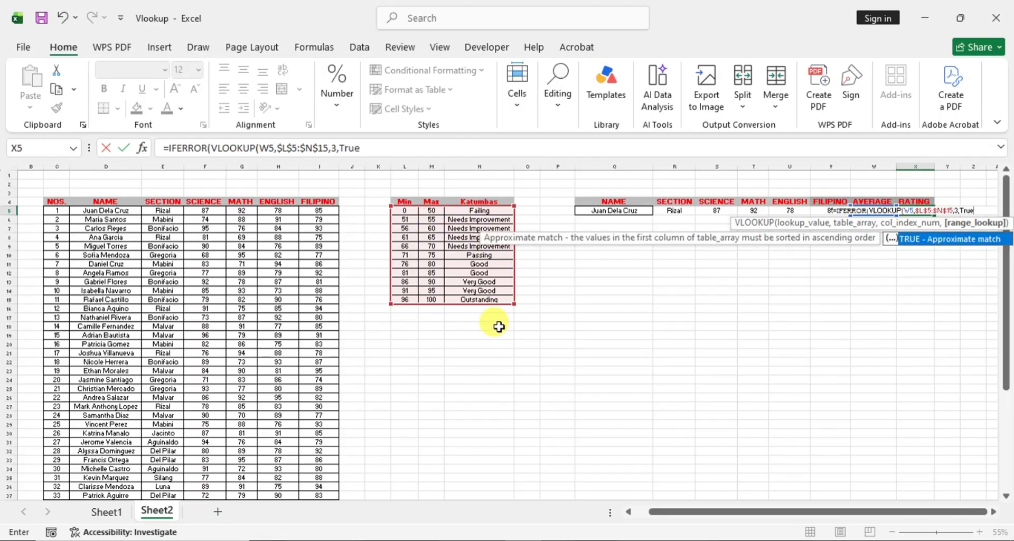
type("),\"")
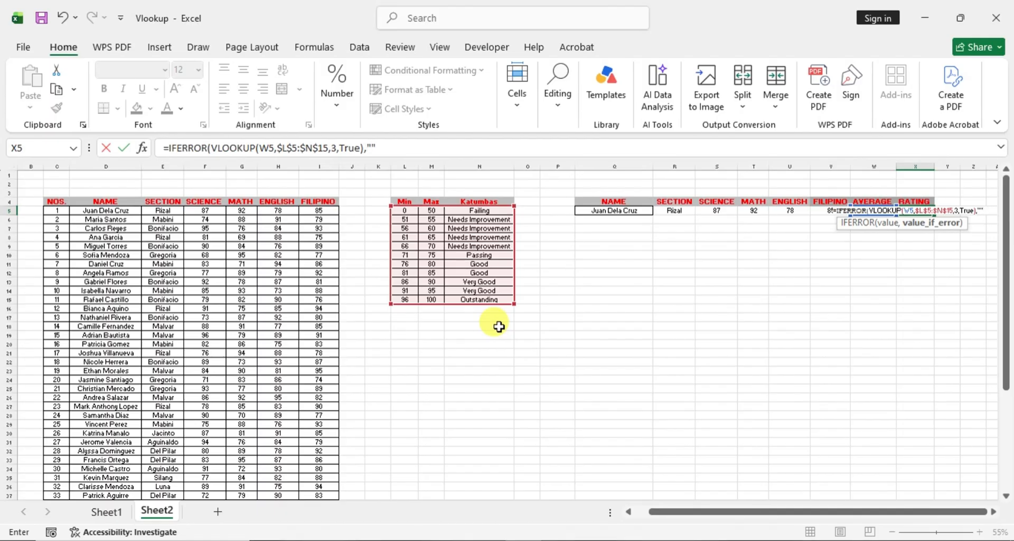
type("\")")
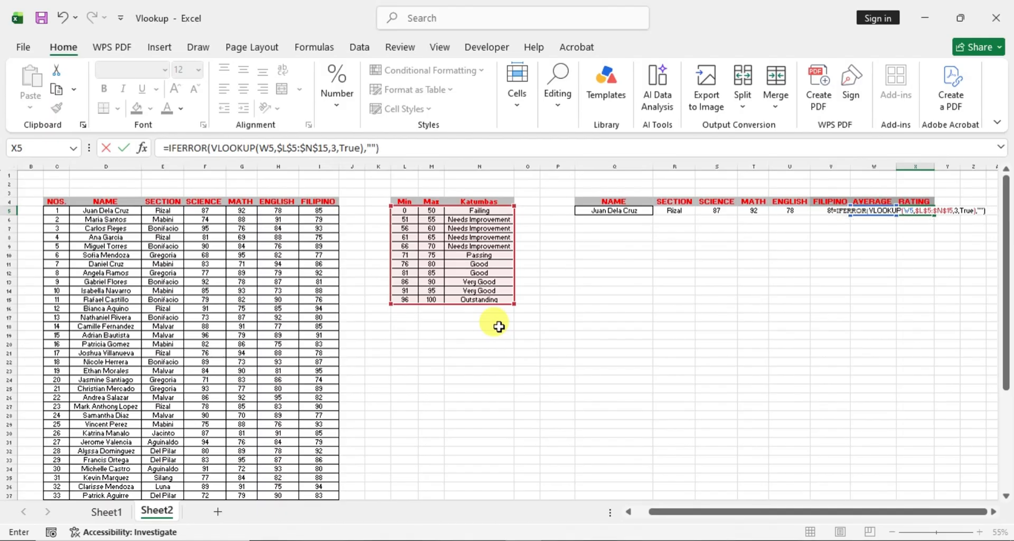
key("Return")
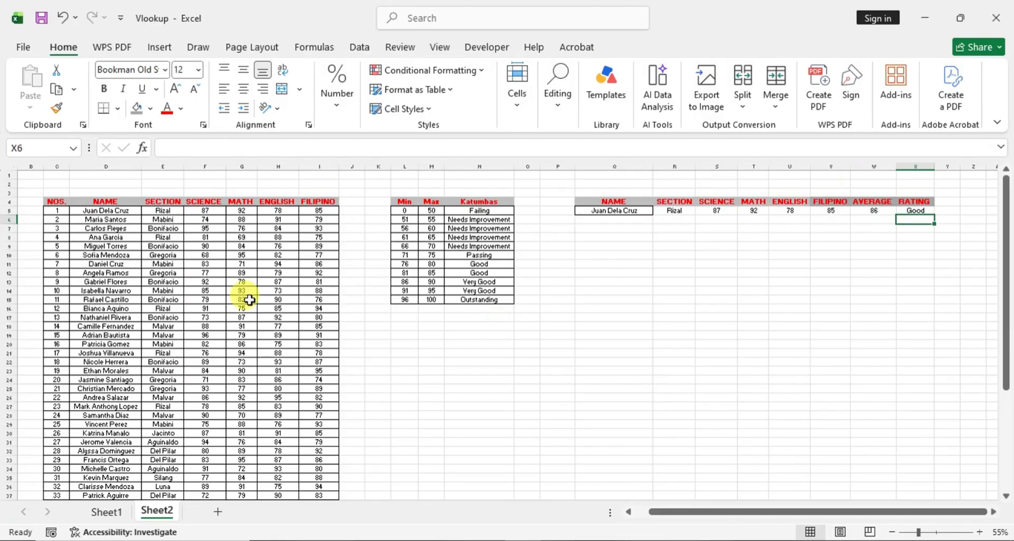
- Compare the average in W5 with row 13 of the rating scale, checking its minimum in L13 and rating in N13
left_click(875, 210)
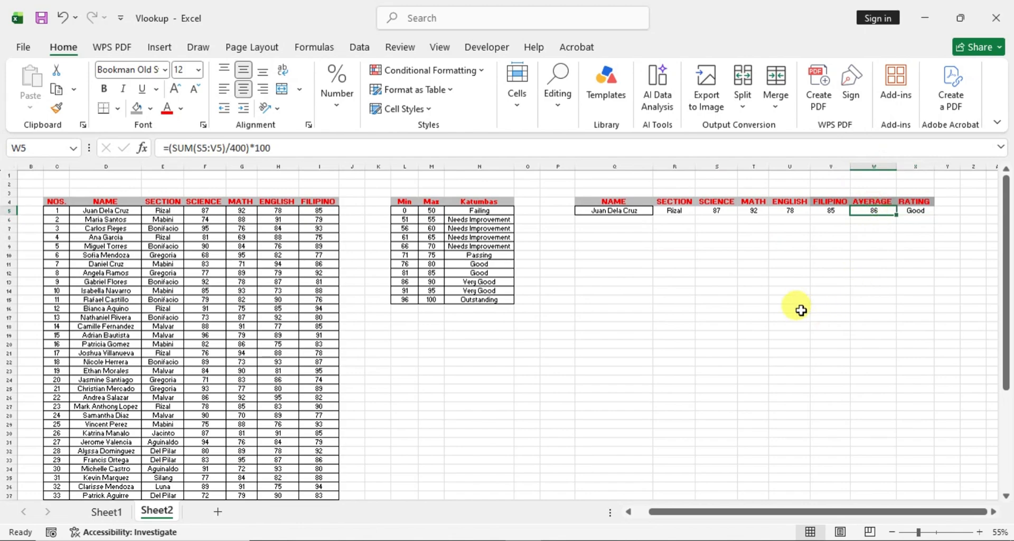
left_click(405, 281)
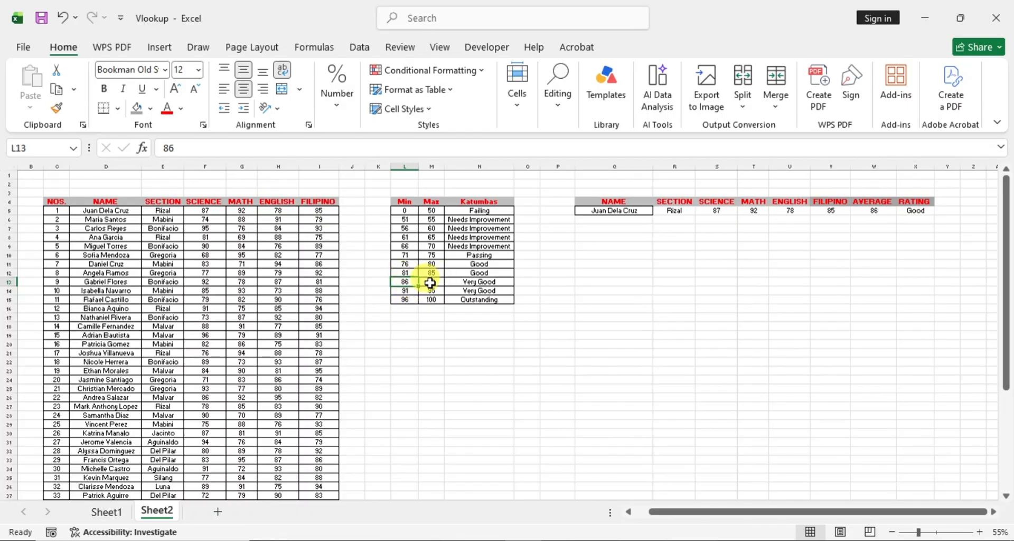
left_click(487, 284)
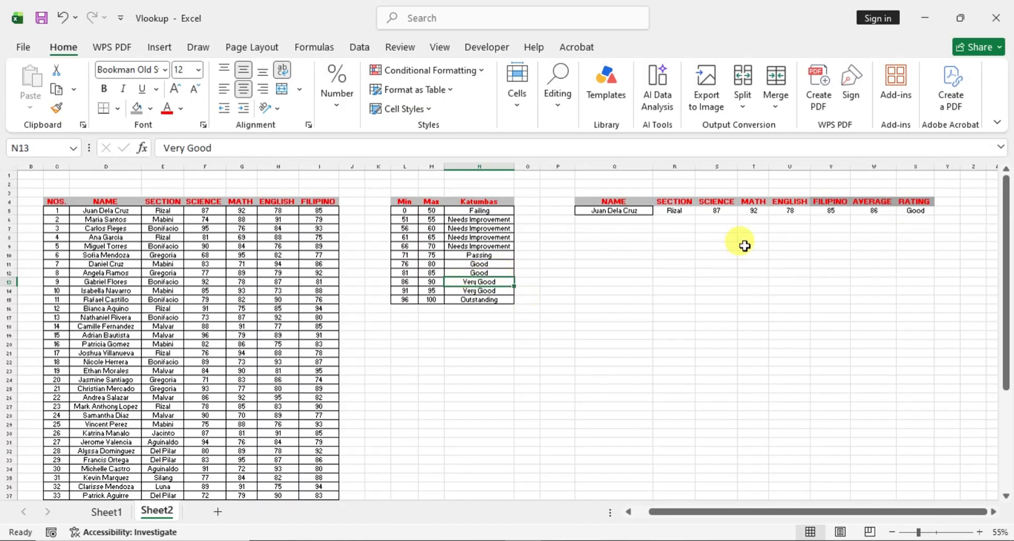
- Test the lookup by copying the student name in D6 to Q5, and check its average against row 12 of the rating scale
left_click(108, 219)
key("ctrl+c")
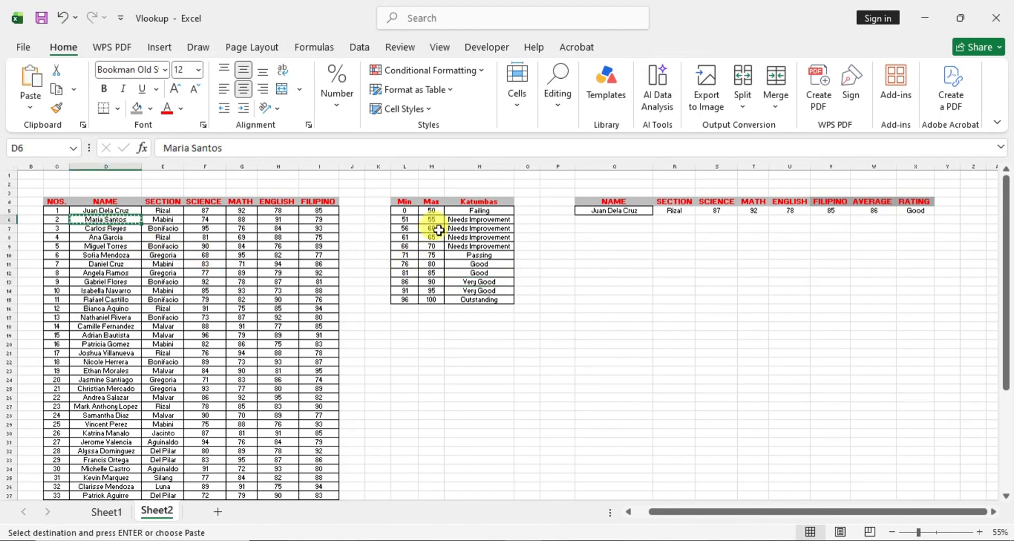
left_click(614, 212)
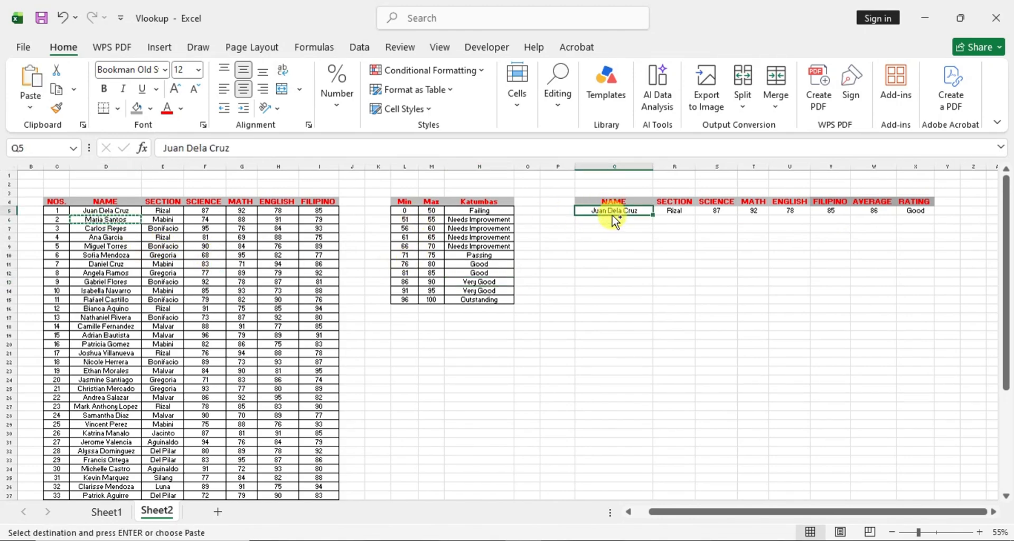
key("ctrl+v")
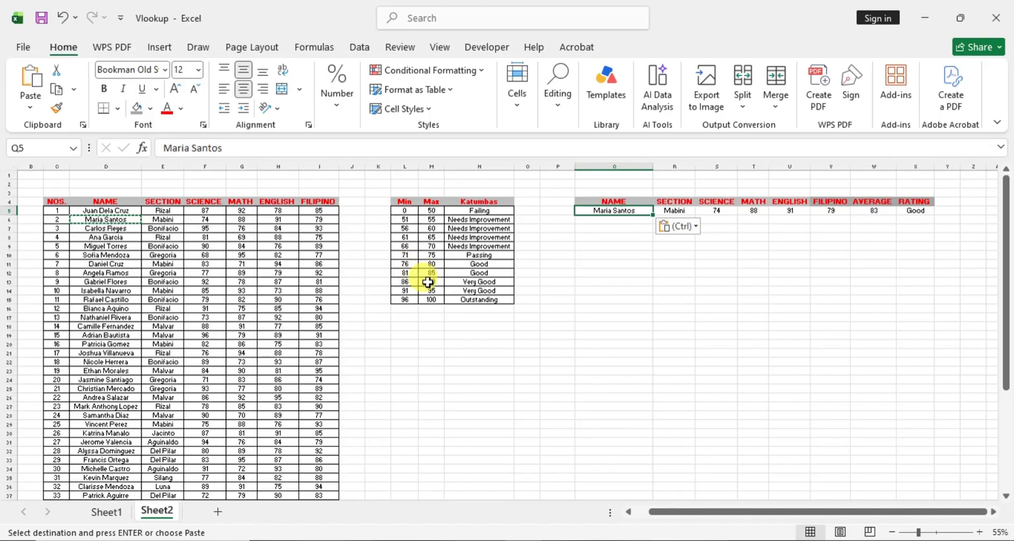
left_click(406, 273)
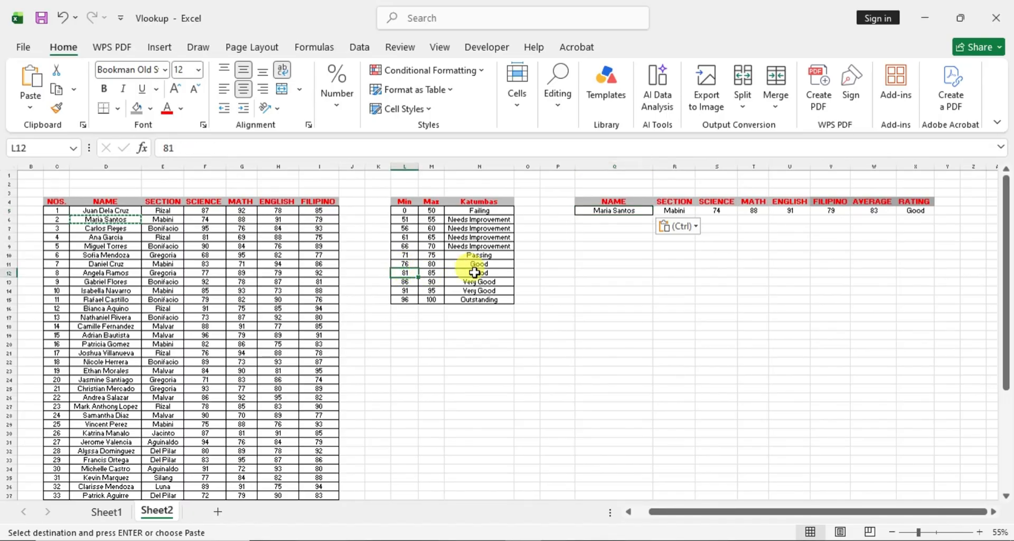
- Replace the lookup name in Q5 with a copy of the student name in D7
left_click(107, 229)
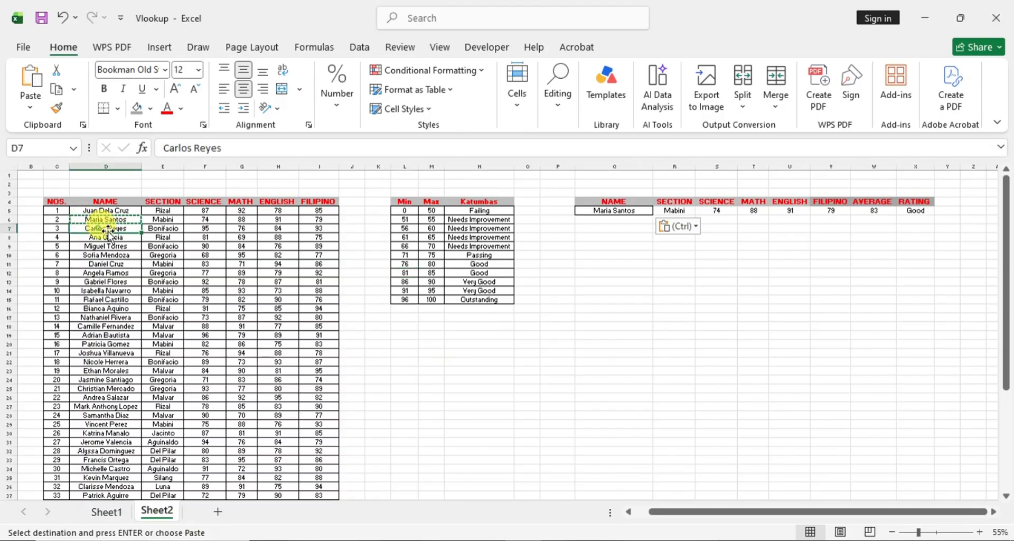
key("Escape")
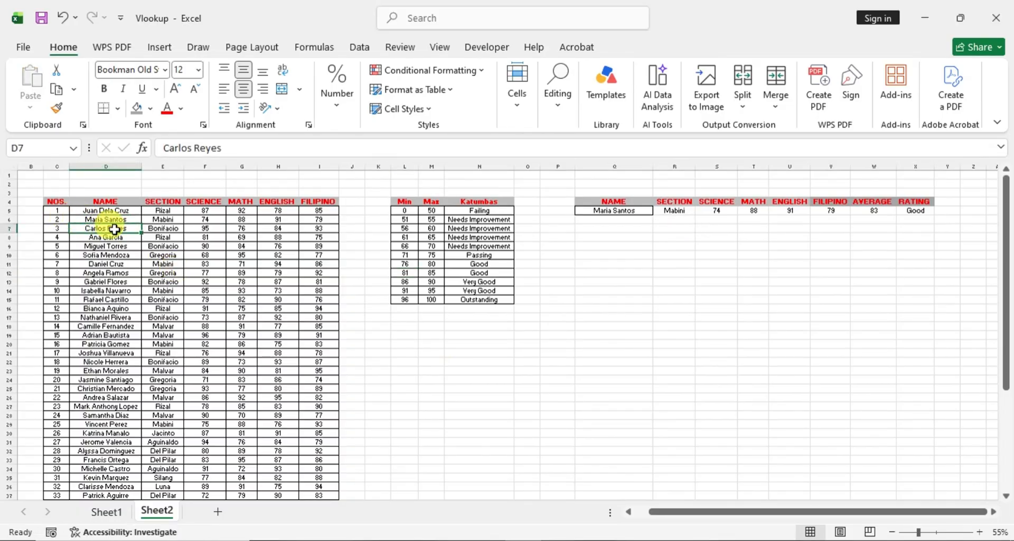
key("ctrl+c")
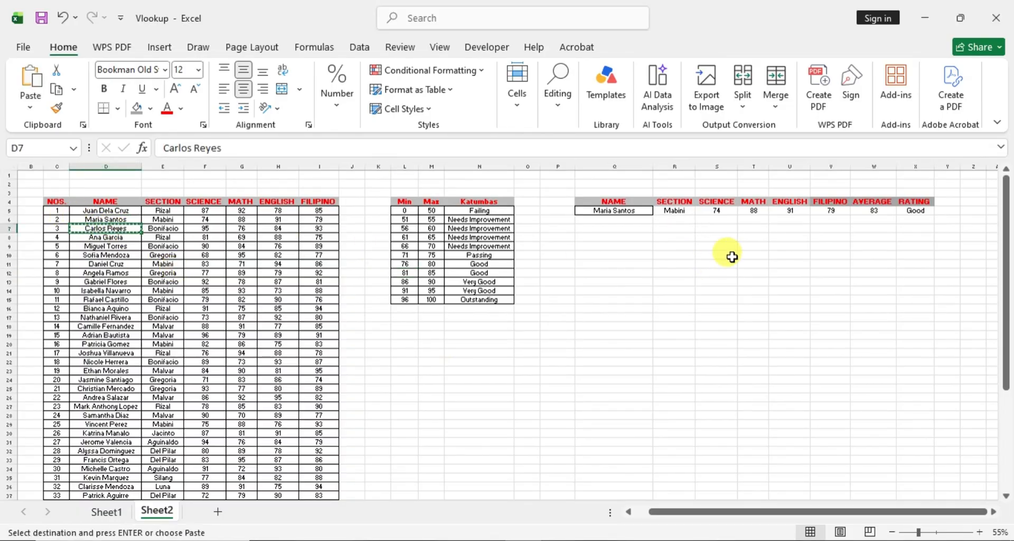
left_click(619, 211)
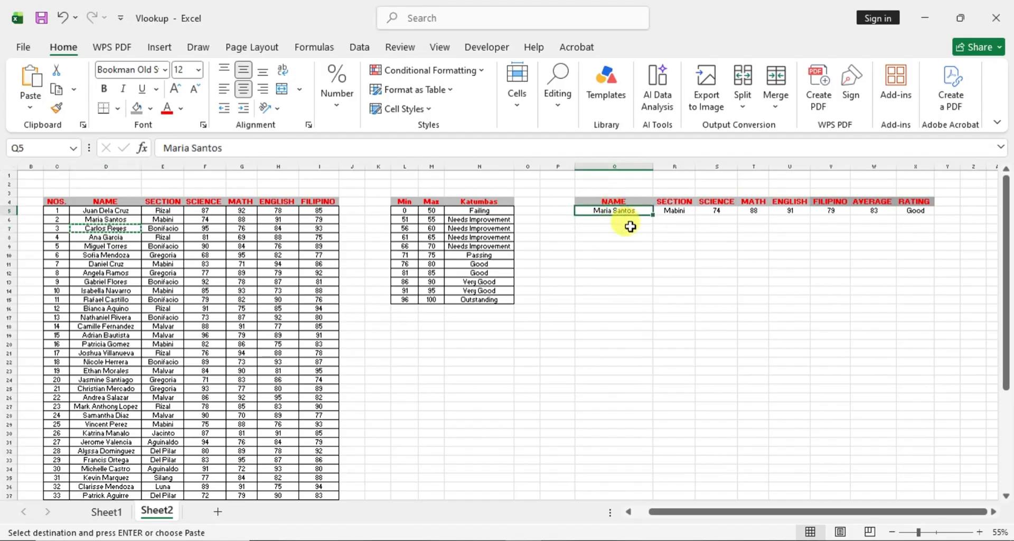
key("ctrl+v")
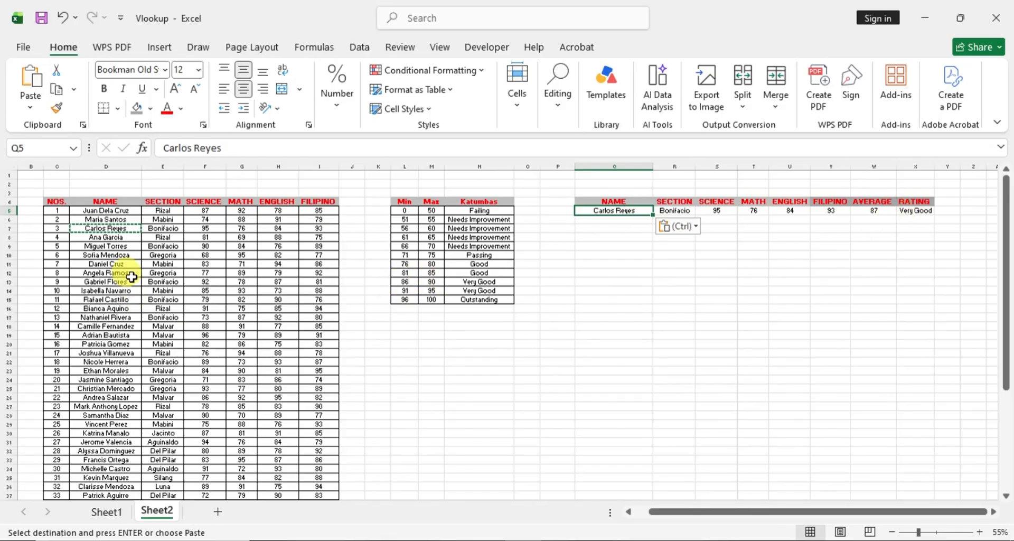
- Replace the lookup name in Q5 with a copy of the student name in D8
left_click(112, 239)
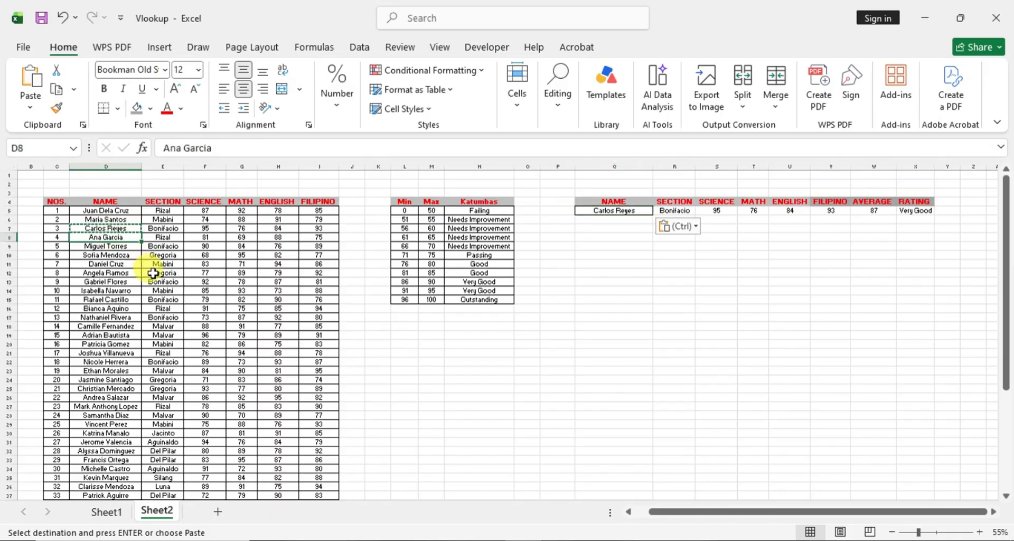
key("ctrl+c")
left_click(619, 209)
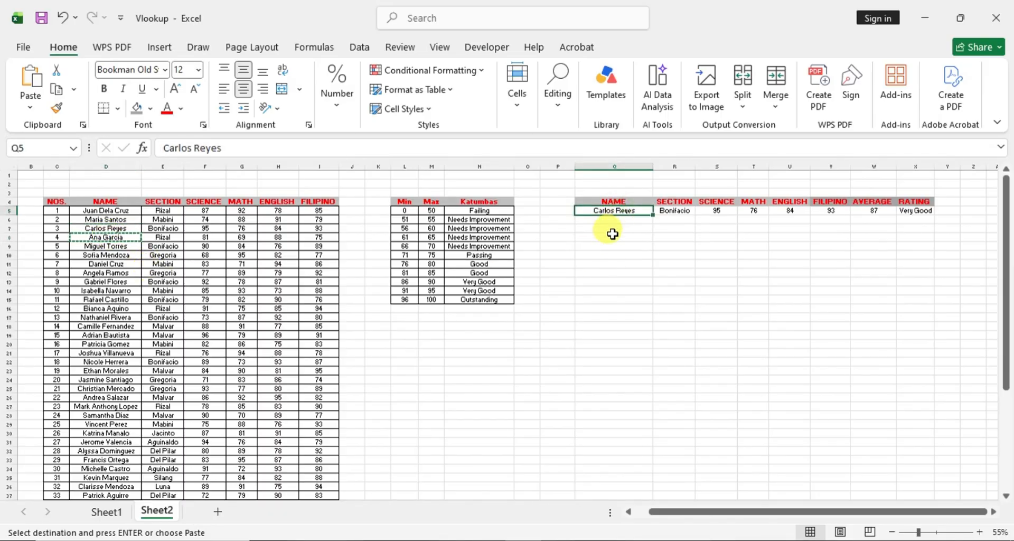
key("ctrl+v")
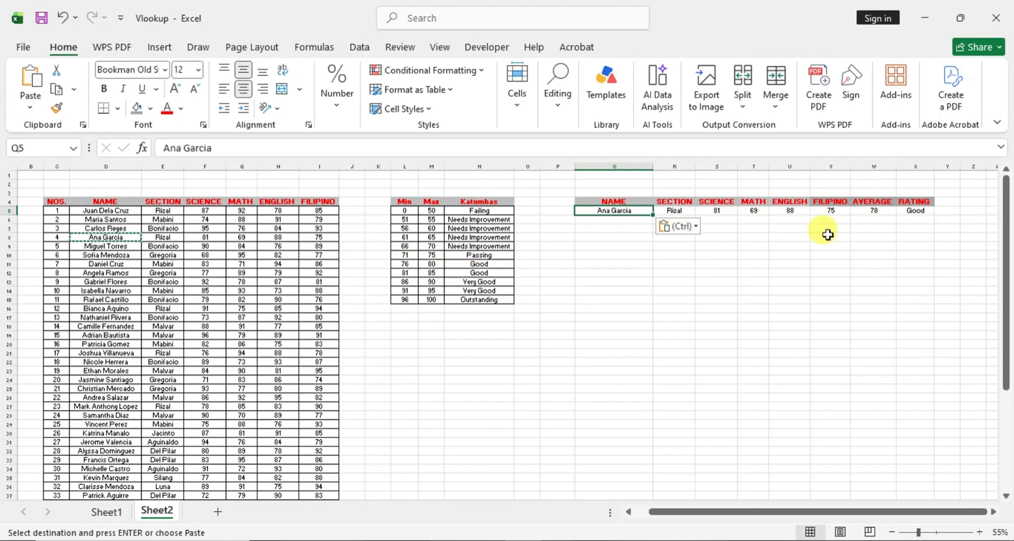
- Copy the student name in D9 to Q5 and check its average against the maximum in M12 of the rating scale
left_click(115, 245)
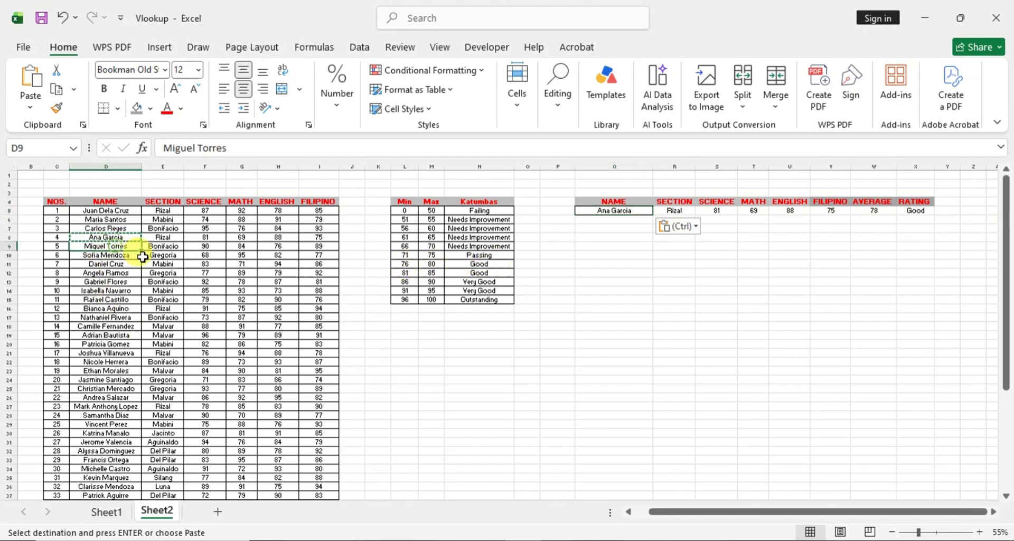
key("ctrl+c")
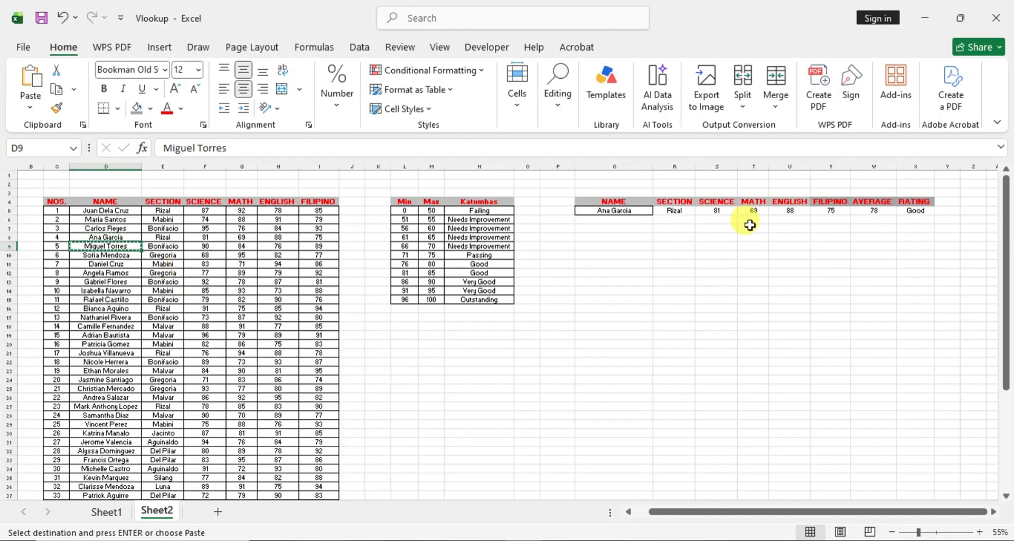
left_click(623, 209)
key("ctrl+v")
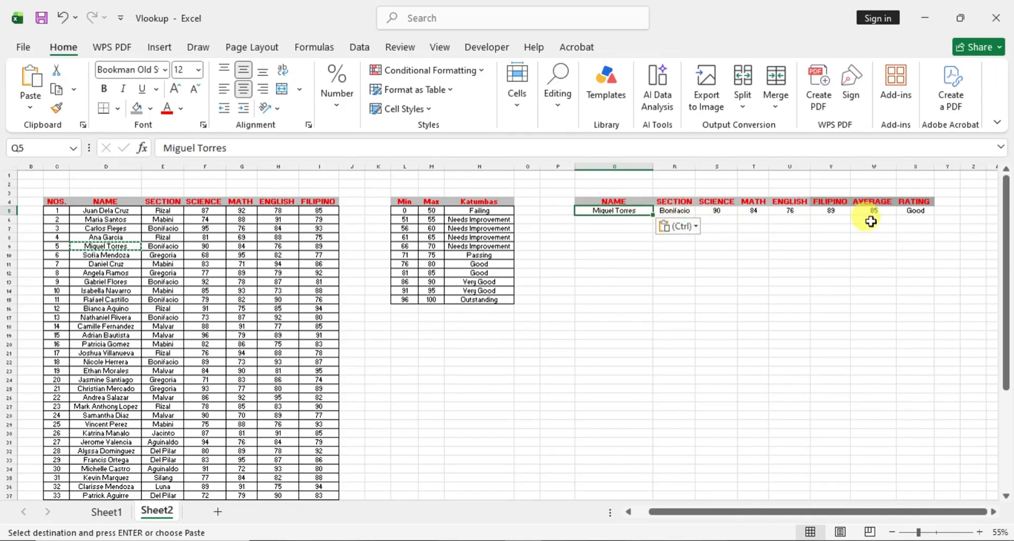
left_click(430, 272)
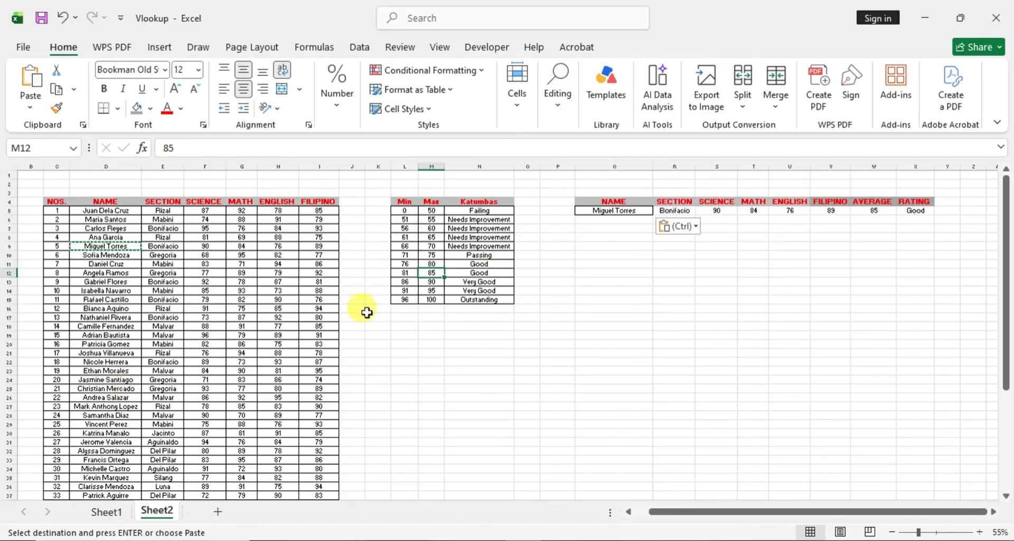
- Test a student further down the list by copying the name in D27 to Q5
left_click(118, 404)
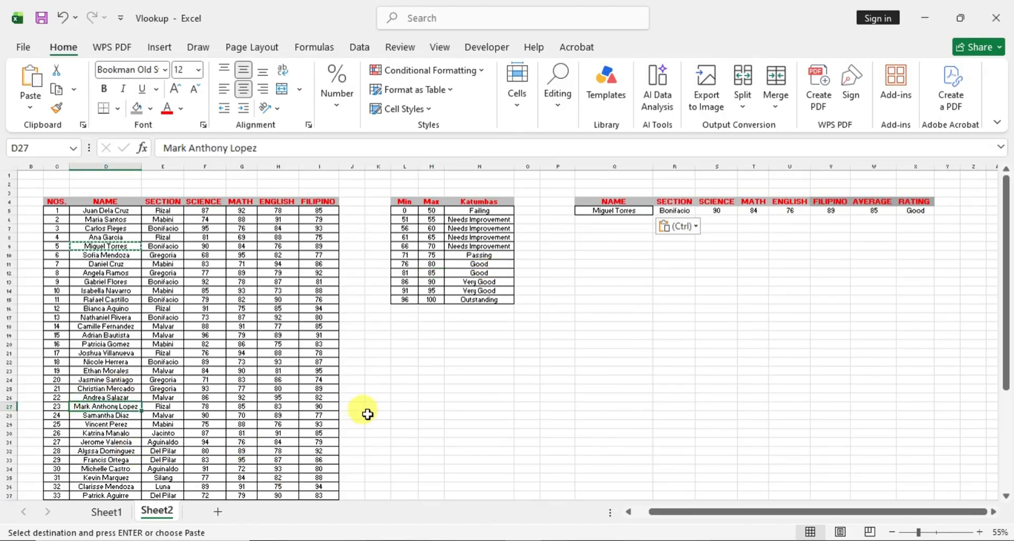
key("ctrl+c")
left_click(619, 212)
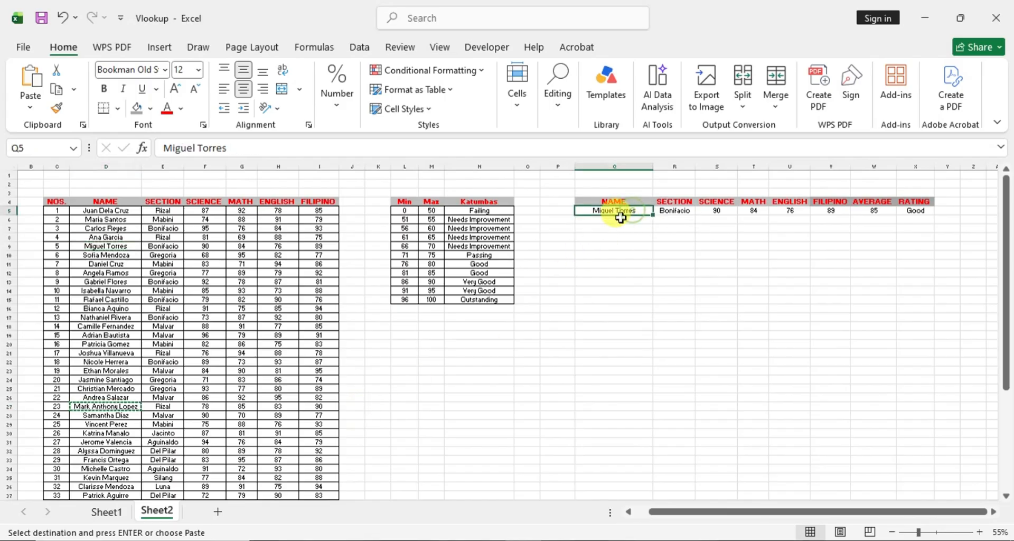
key("ctrl+v")
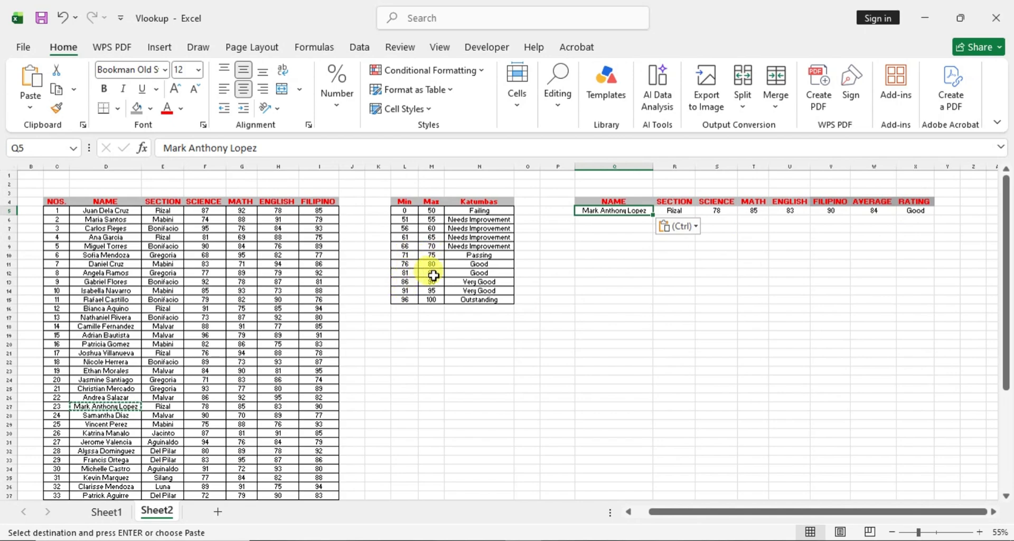
left_click(790, 272)
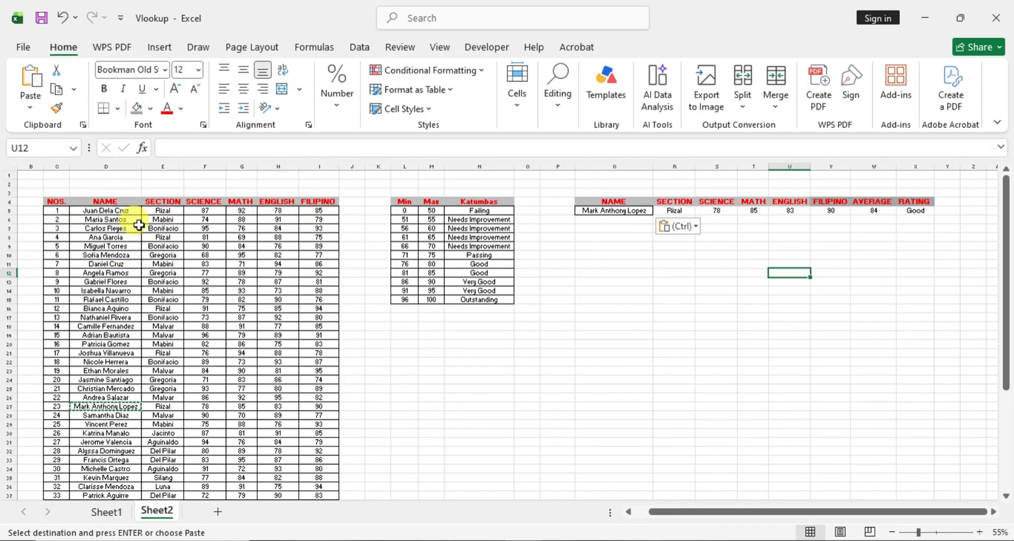
- Copy the first student's name from D5 to the lookup name cell Q5
left_click(117, 209)
key("ctrl+c")
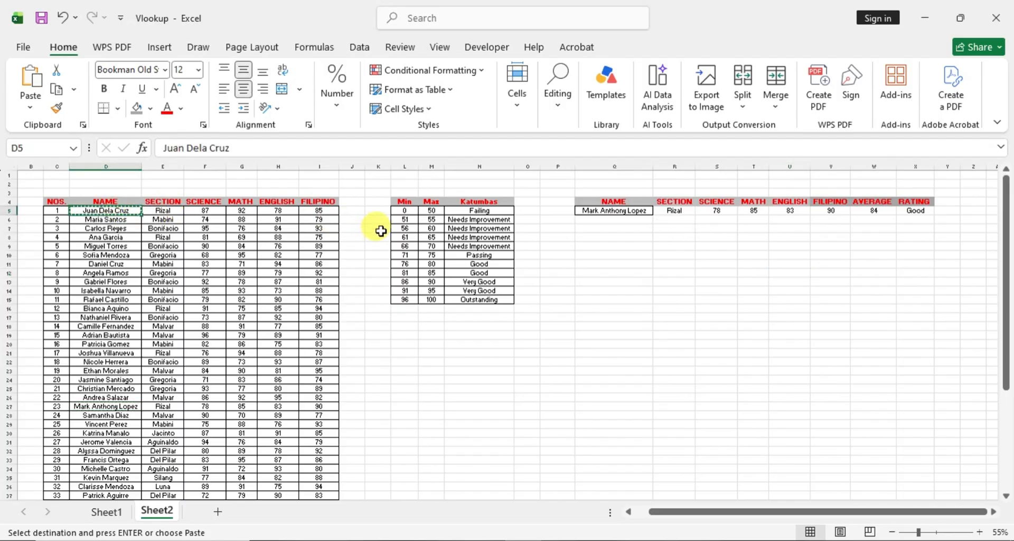
left_click(607, 214)
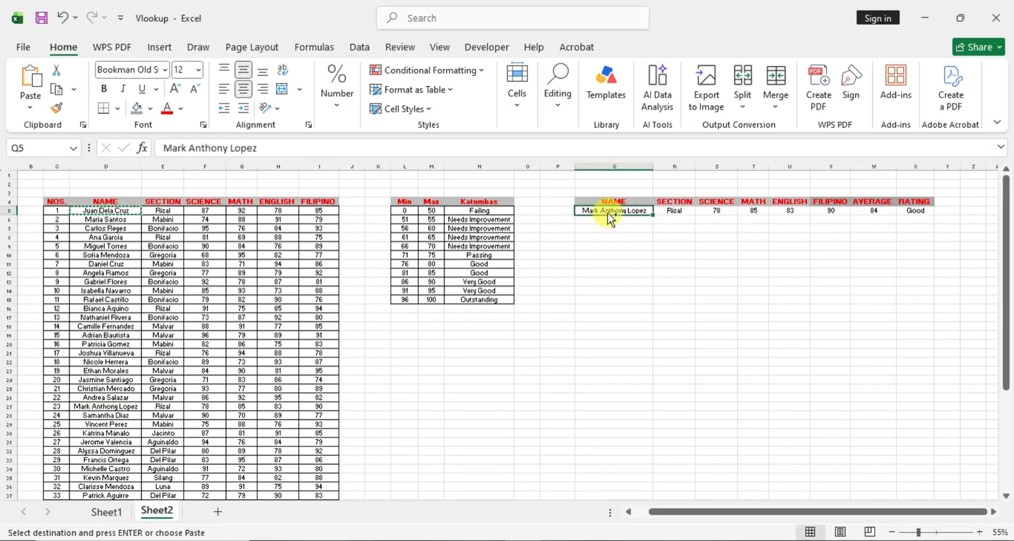
key("ctrl+v")
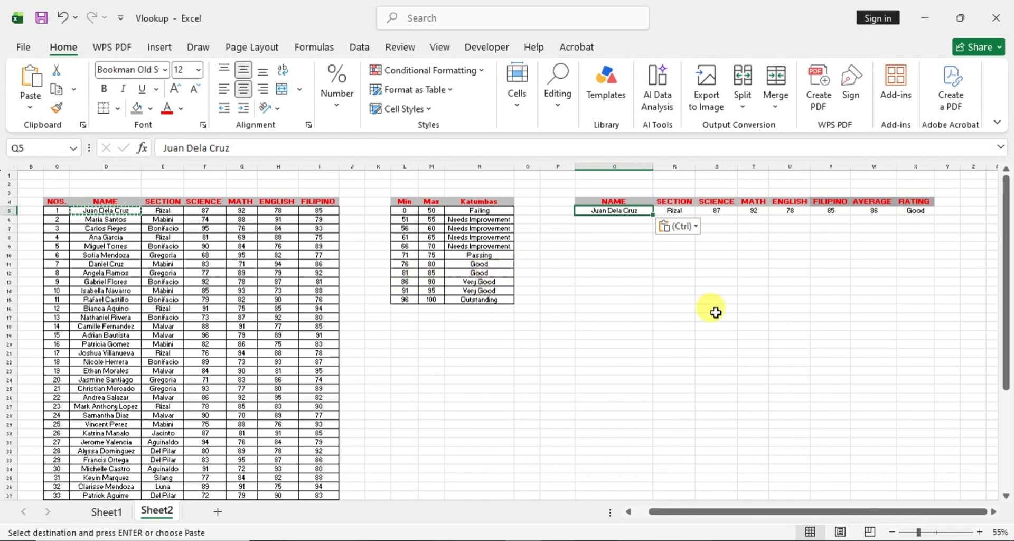
left_click(699, 316)
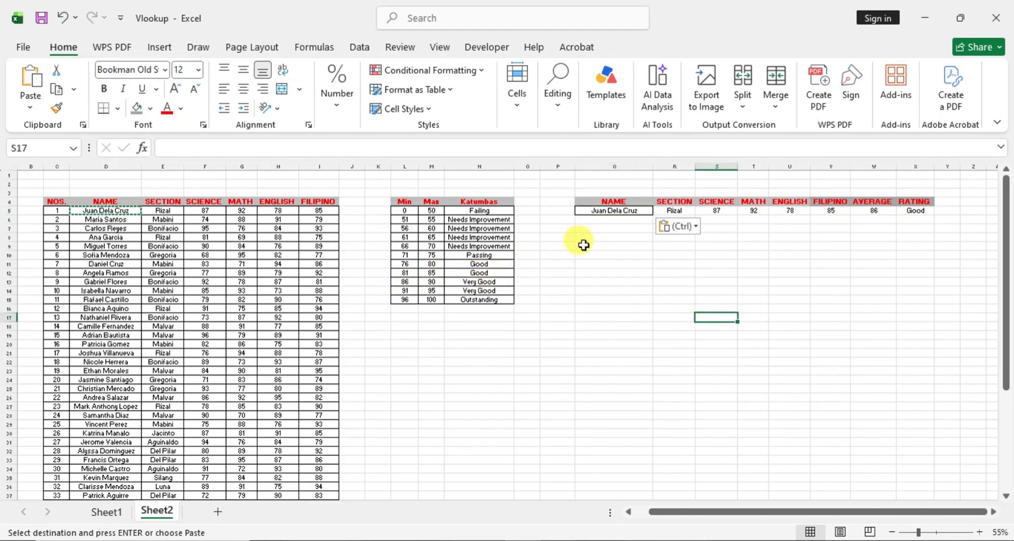
left_click(631, 261)
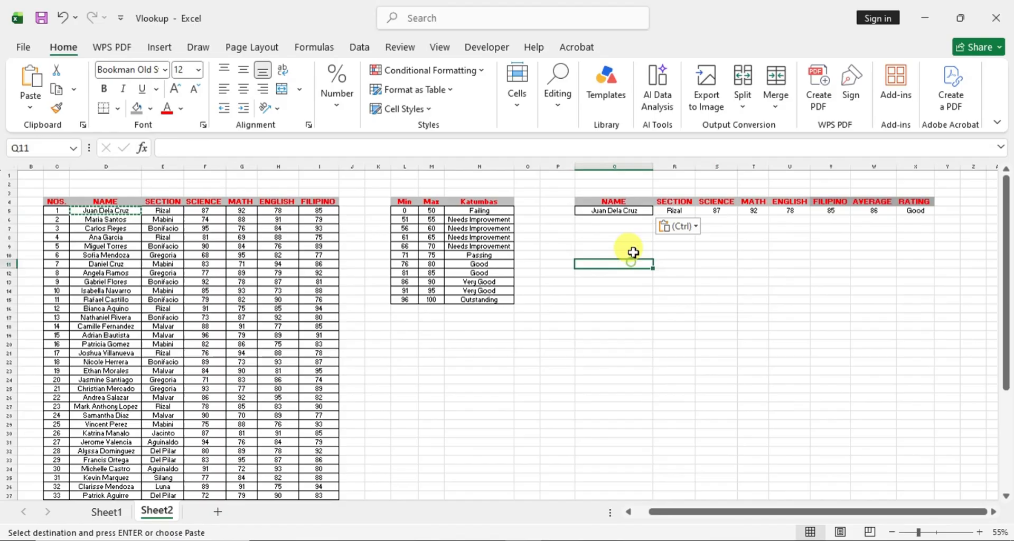
left_click(698, 227)
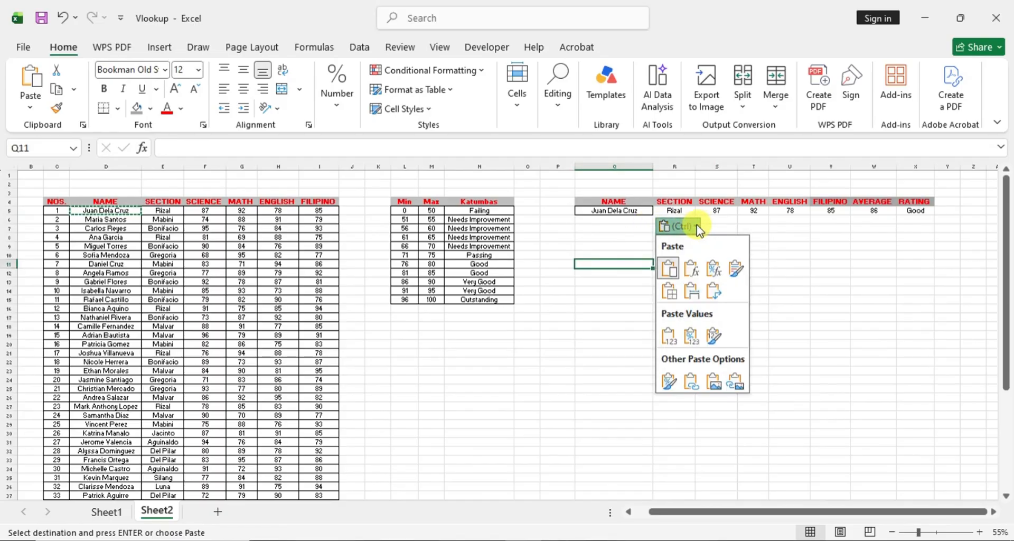
left_click(698, 228)
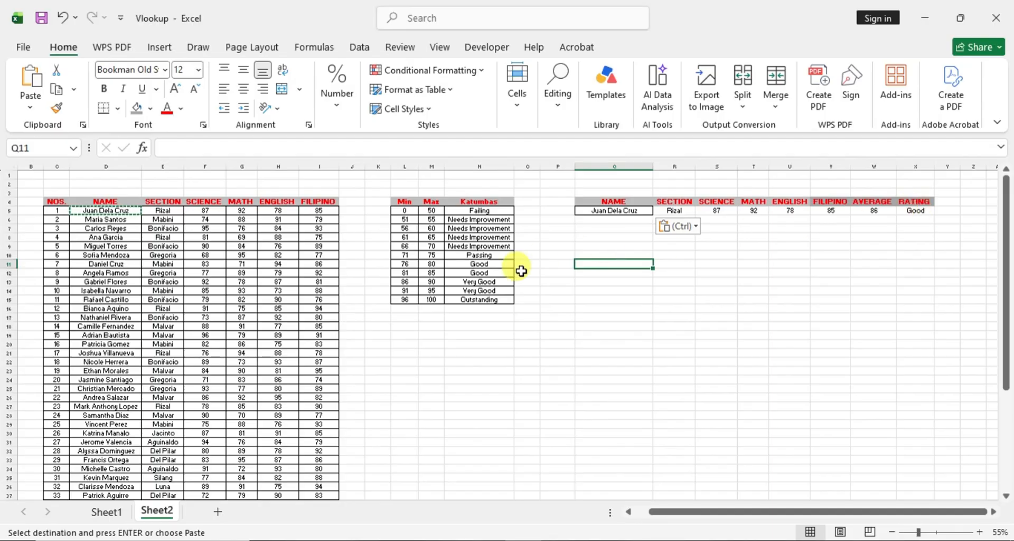
- Copy the student name in D42 to Q5 and compare the returned values with row 42 of the grade list and the rating scale
scroll(407, 341, "down", 4)
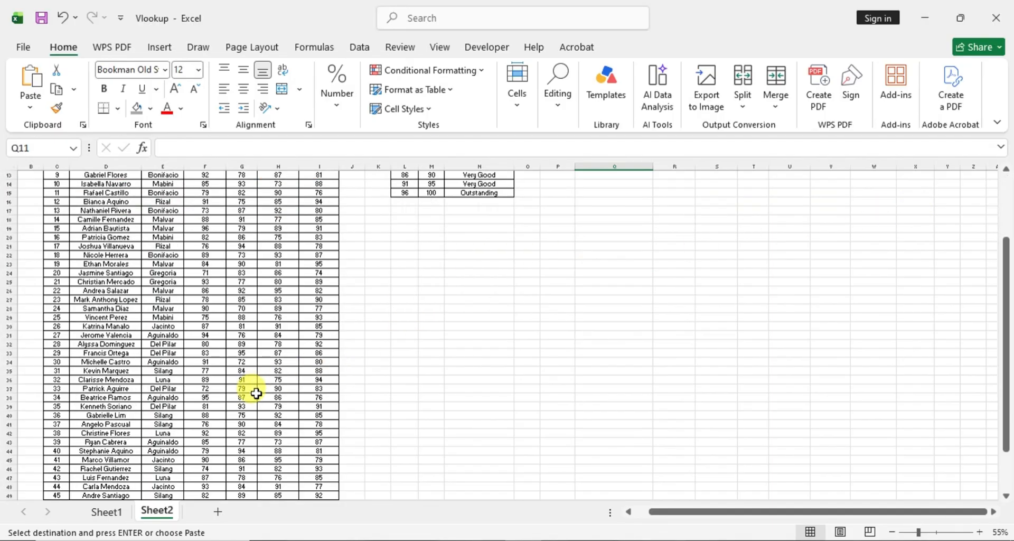
left_click(119, 432)
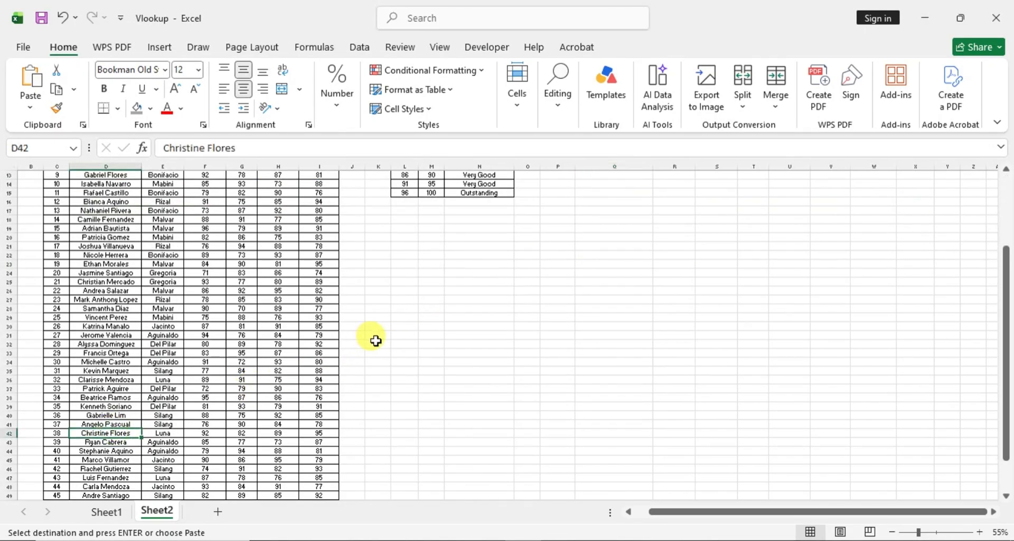
scroll(523, 243, "up", 4)
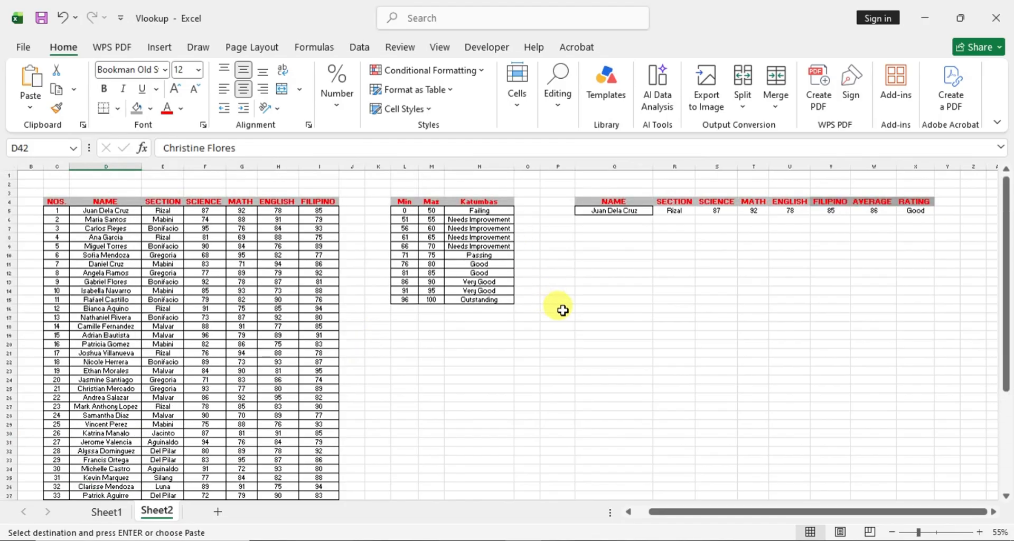
left_click(599, 211)
key("ctrl+v")
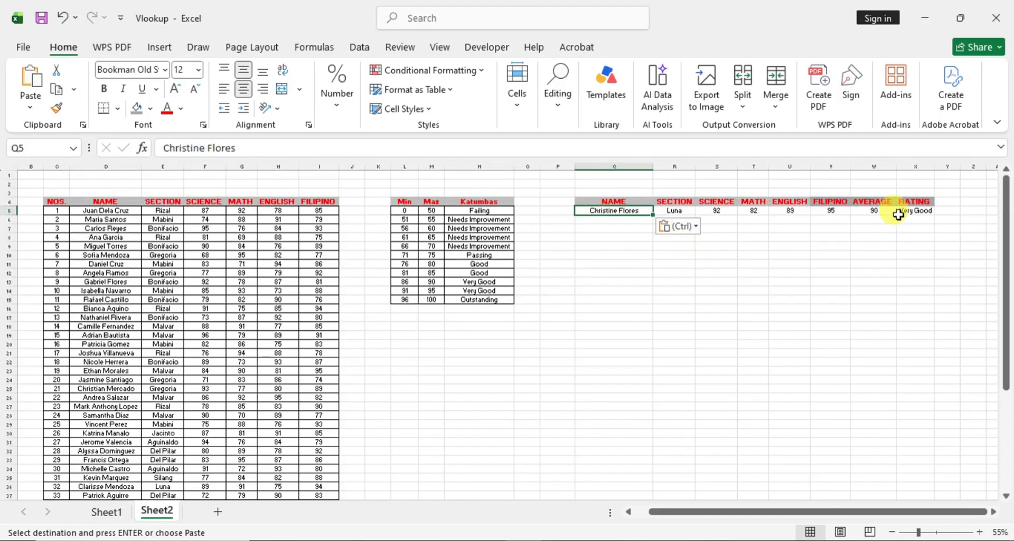
scroll(328, 338, "down", 1)
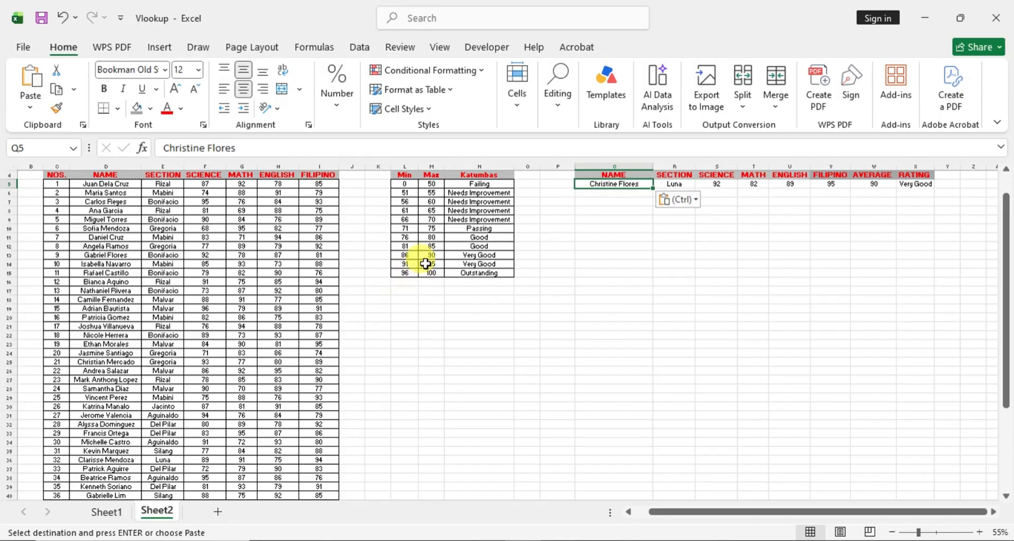
scroll(706, 314, "down", 3)
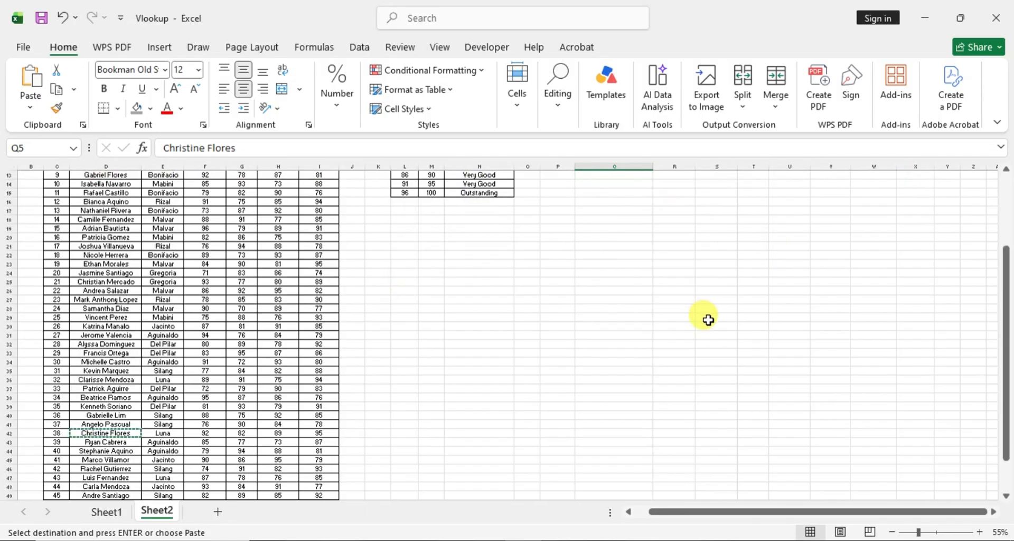
scroll(711, 316, "up", 4)
left_click(657, 271)
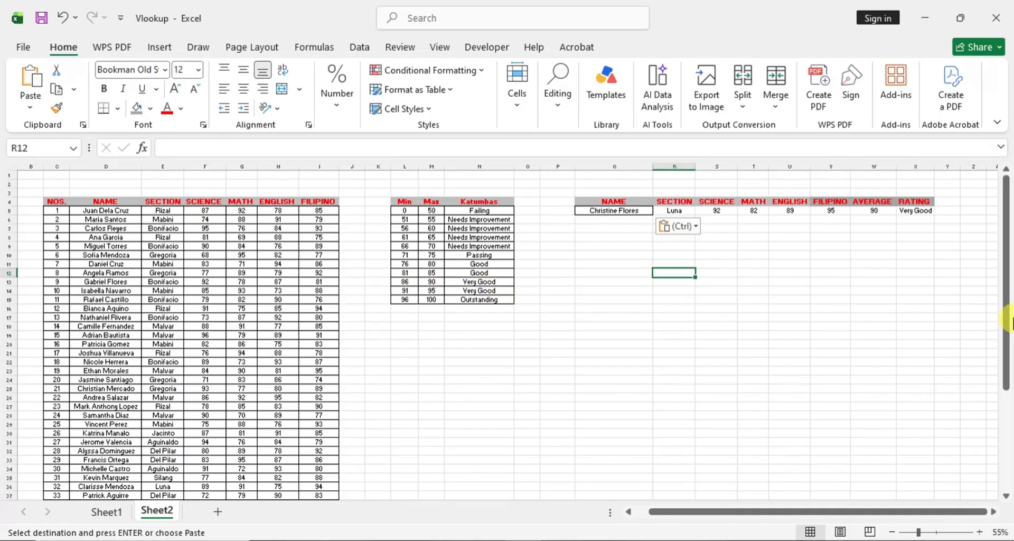
left_click(830, 255)
scroll(782, 349, "down", 1)
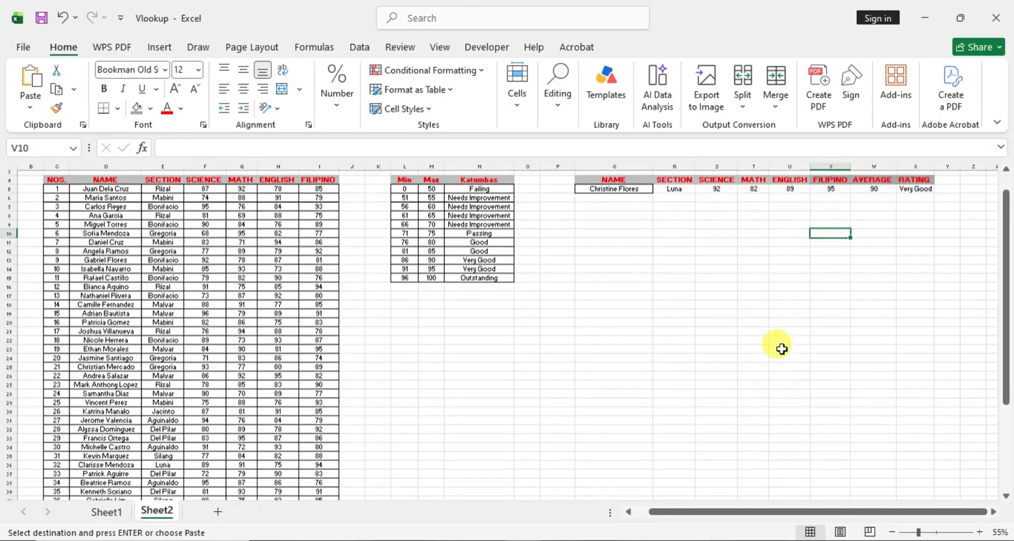
scroll(782, 349, "down", 1)
scroll(782, 348, "up", 2)
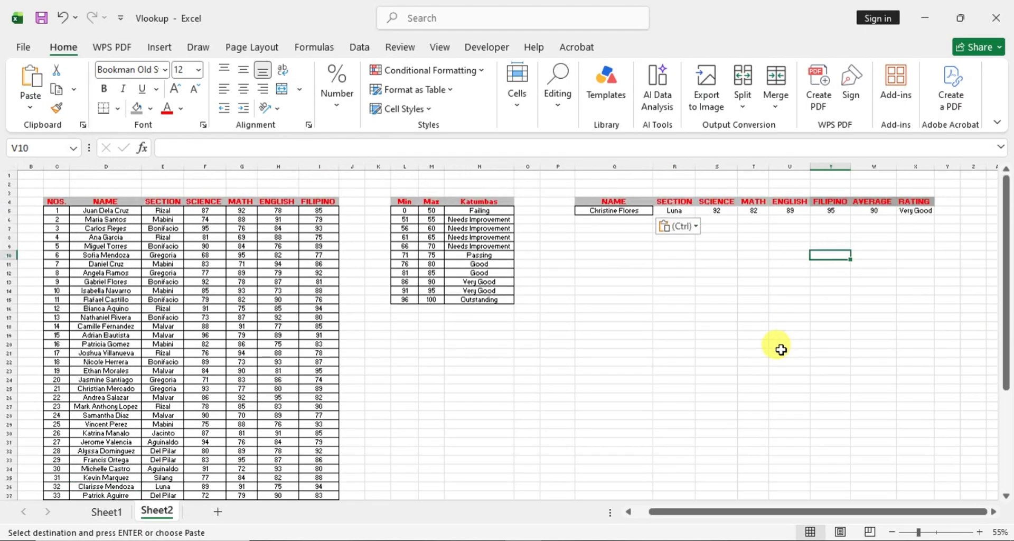